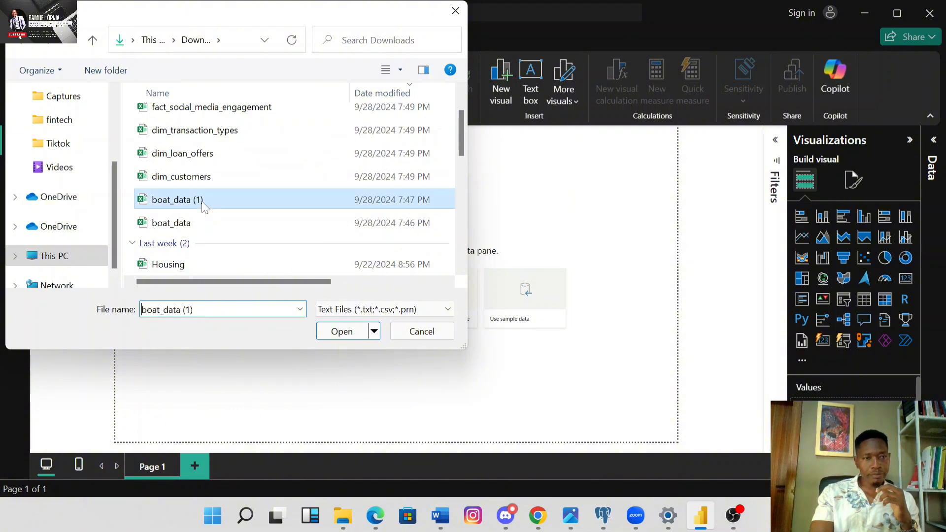
Import the boat_data (1) CSV file and bring it into Power Query Editor for transformation.
{"action": "left_click", "coordinate": [343, 332]}
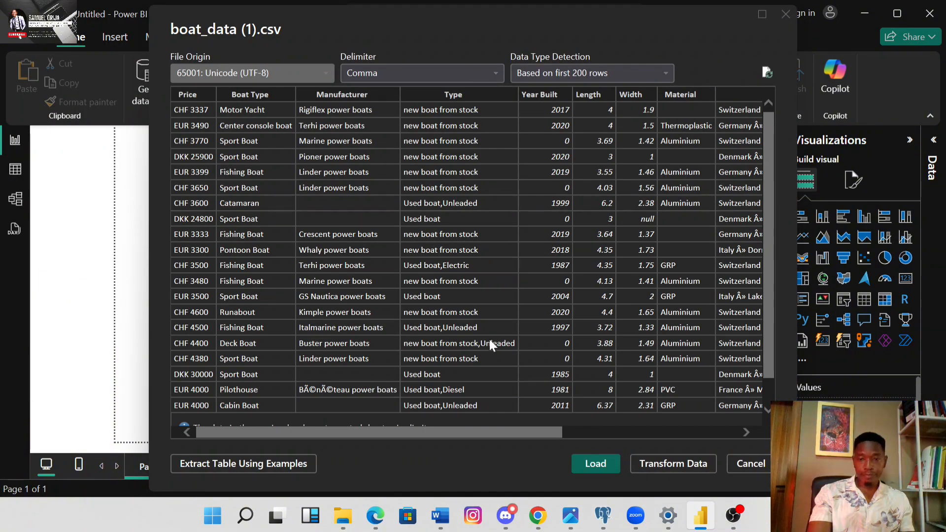
{"action": "left_click", "coordinate": [659, 463]}
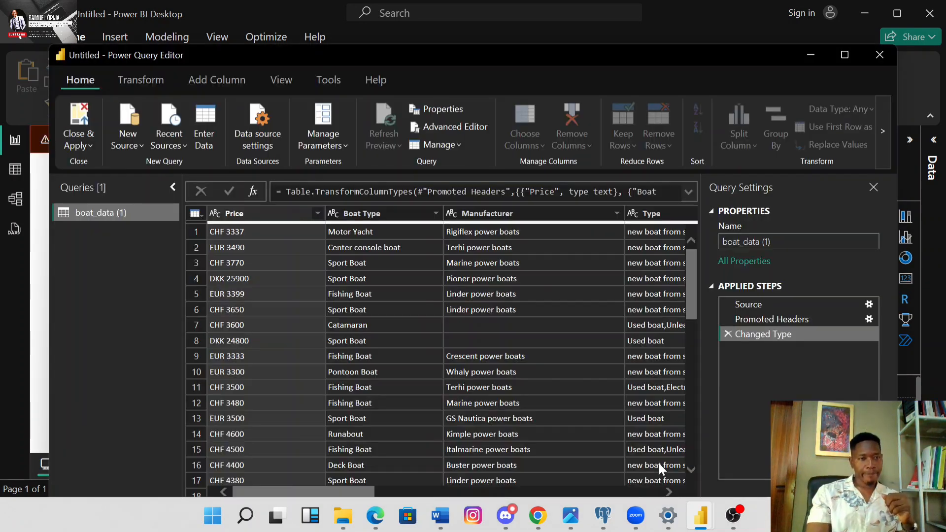
Examine the boat data's rows and columns from Price through Location and Number of views last 7 days.
{"action": "scroll", "coordinate": [512, 419], "scroll_direction": "down", "scroll_amount": 2}
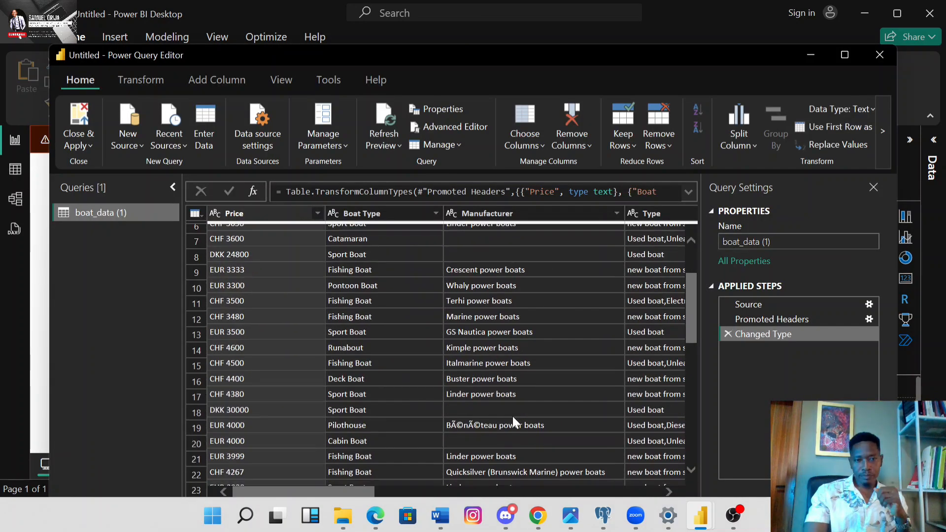
{"action": "scroll", "coordinate": [512, 416], "scroll_direction": "up", "scroll_amount": 2}
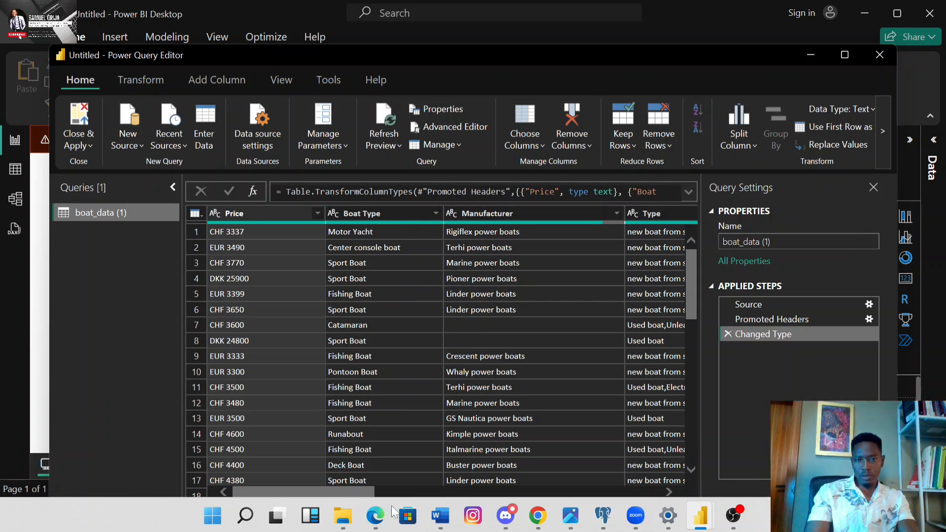
{"action": "left_click_drag", "start_coordinate": [347, 490], "coordinate": [416, 505]}
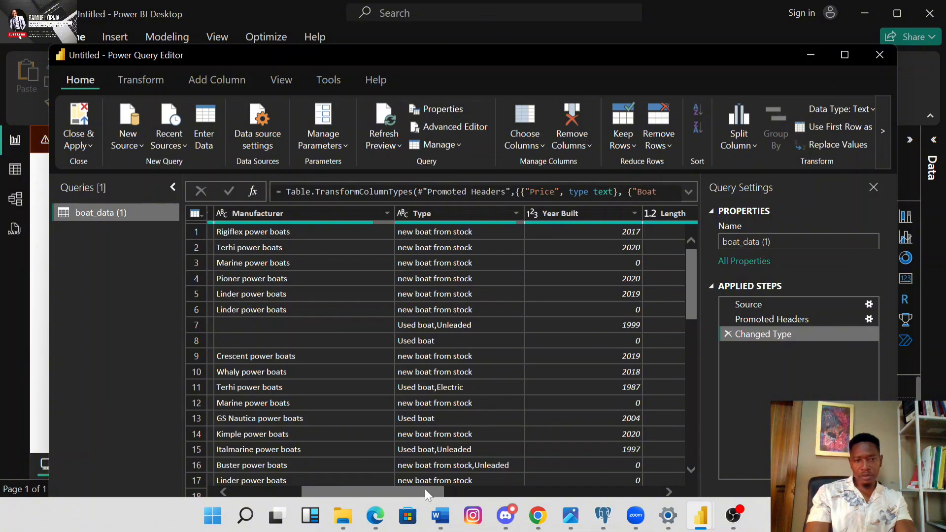
{"action": "left_click_drag", "start_coordinate": [425, 493], "coordinate": [475, 497]}
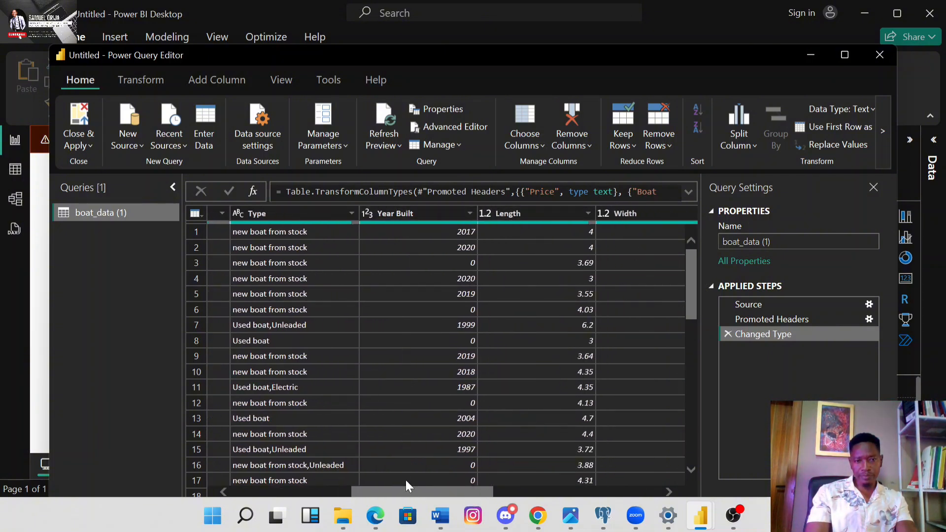
{"action": "left_click_drag", "start_coordinate": [413, 491], "coordinate": [563, 497]}
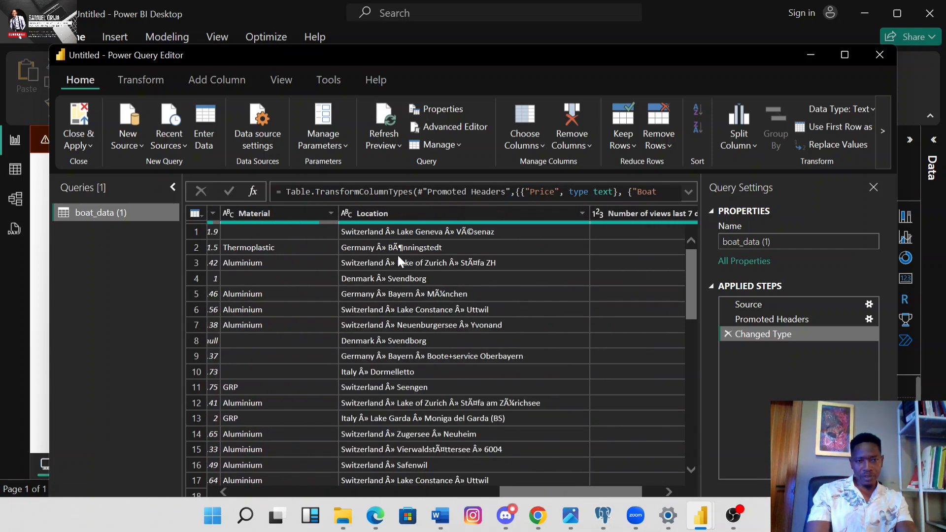
{"action": "left_click", "coordinate": [589, 484]}
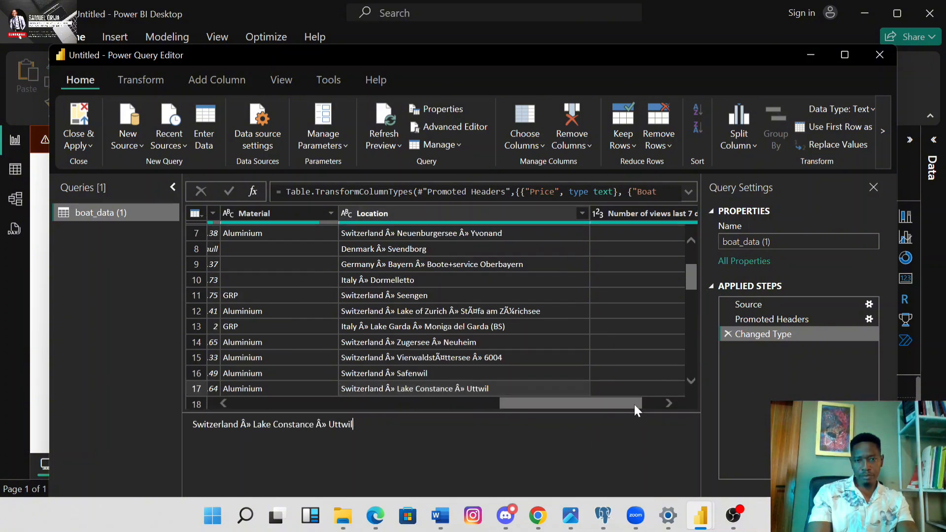
{"action": "left_click_drag", "start_coordinate": [635, 404], "coordinate": [669, 403]}
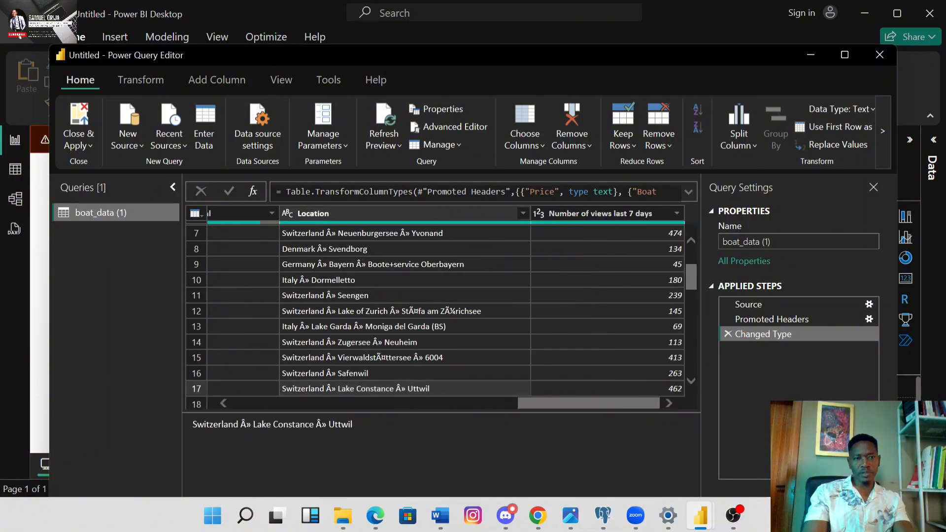
{"action": "left_click", "coordinate": [302, 213]}
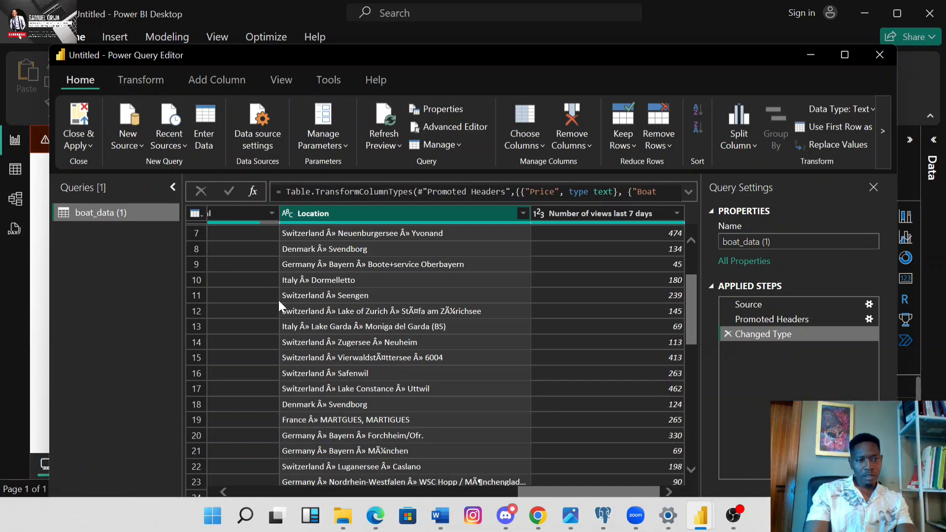
{"action": "left_click_drag", "start_coordinate": [553, 492], "coordinate": [260, 493]}
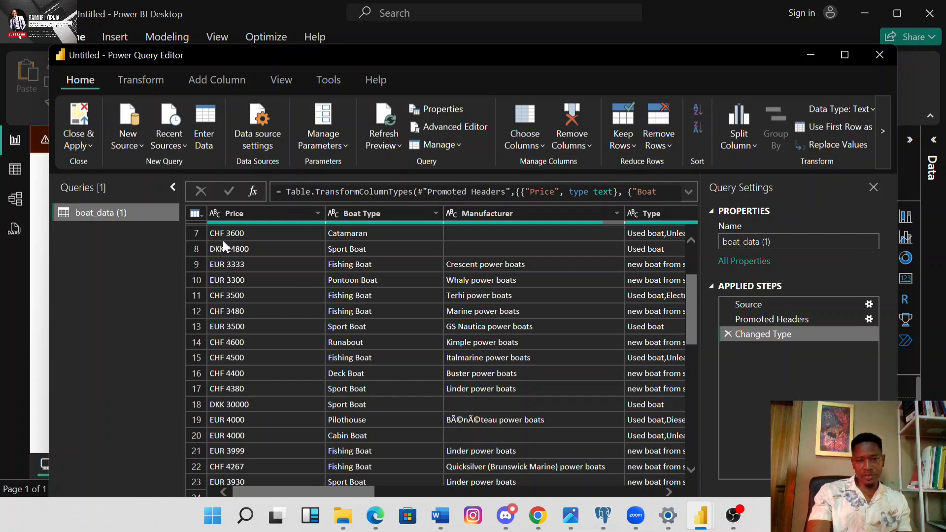
Split the Price column by a space delimiter at the left-most delimiter.
{"action": "left_click", "coordinate": [222, 215]}
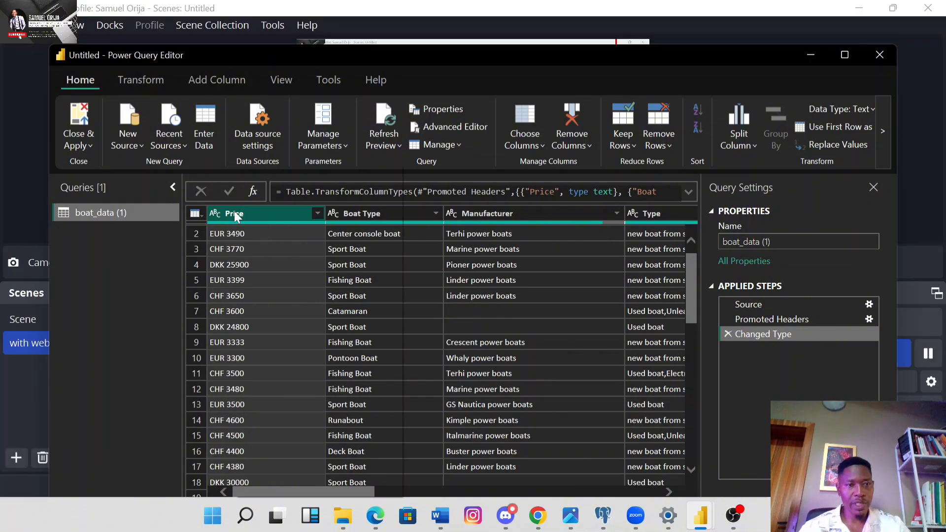
{"action": "right_click", "coordinate": [235, 211]}
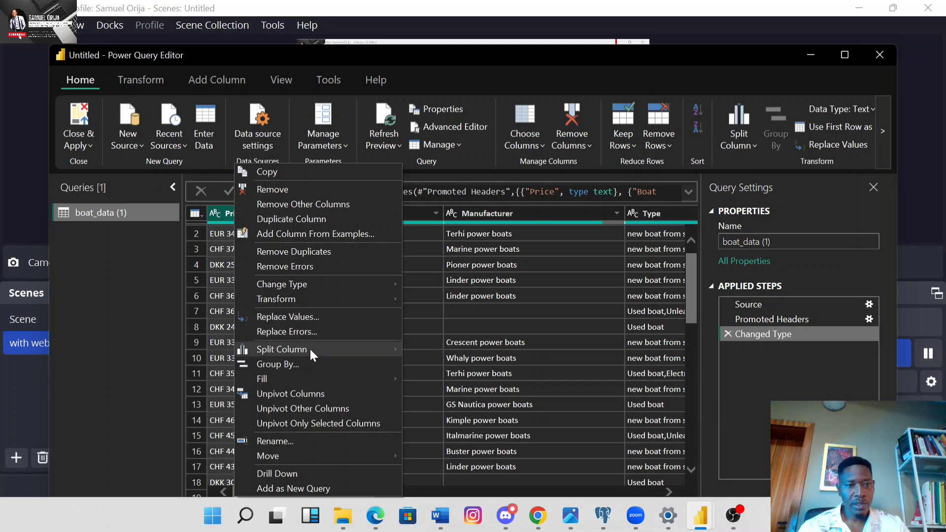
{"action": "mouse_move", "coordinate": [309, 347]}
{"action": "left_click", "coordinate": [461, 348]}
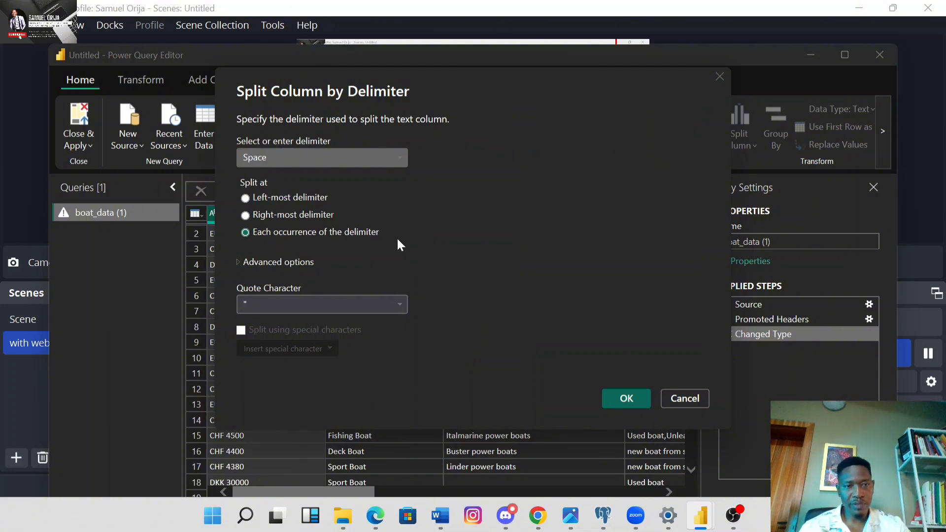
{"action": "left_click", "coordinate": [246, 197]}
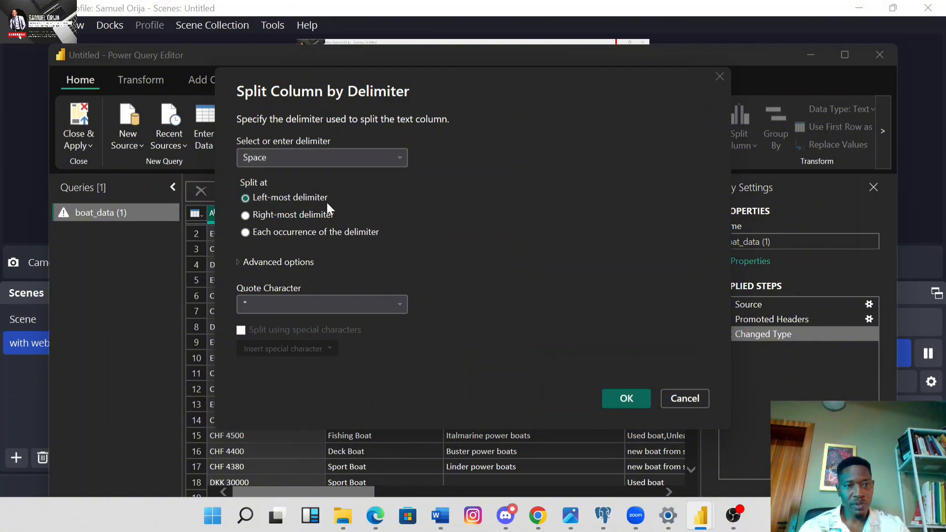
{"action": "left_click", "coordinate": [624, 399]}
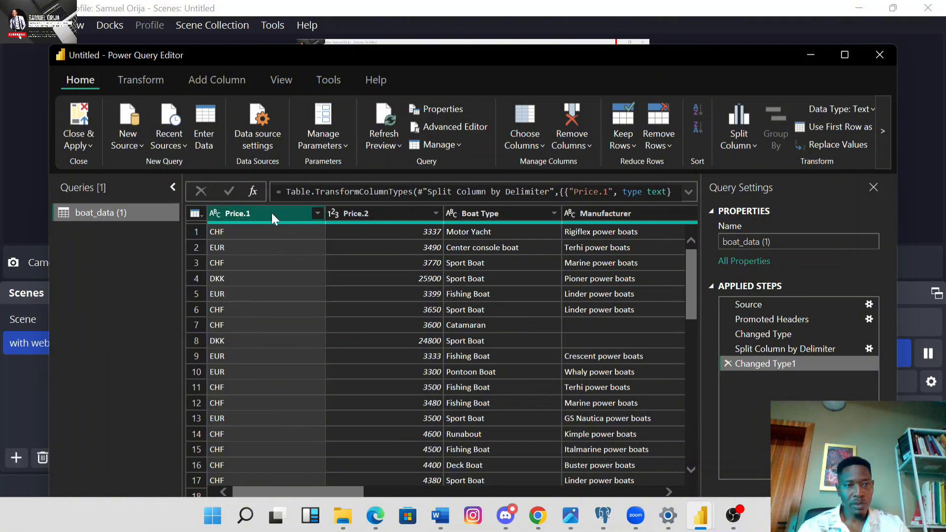
Set the data type of the Price.2 column to Whole Number.
{"action": "left_click", "coordinate": [368, 213]}
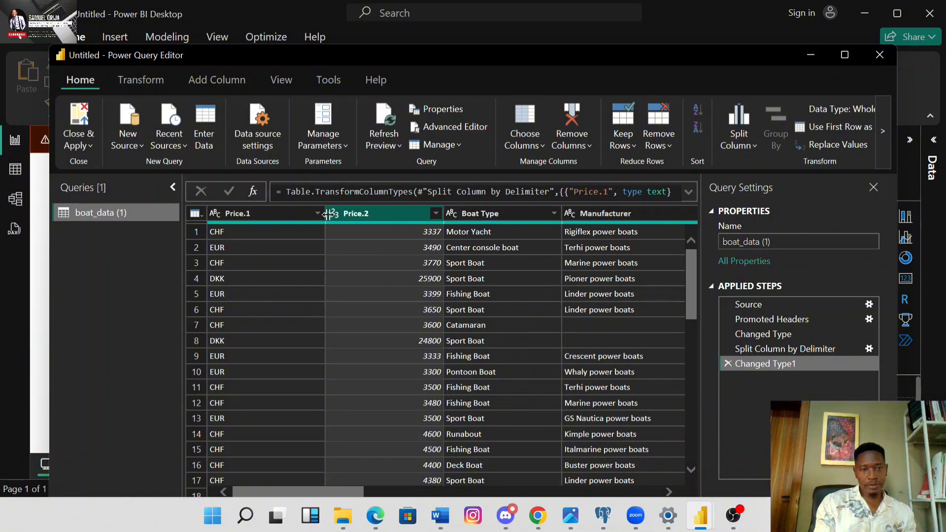
{"action": "left_click", "coordinate": [332, 217]}
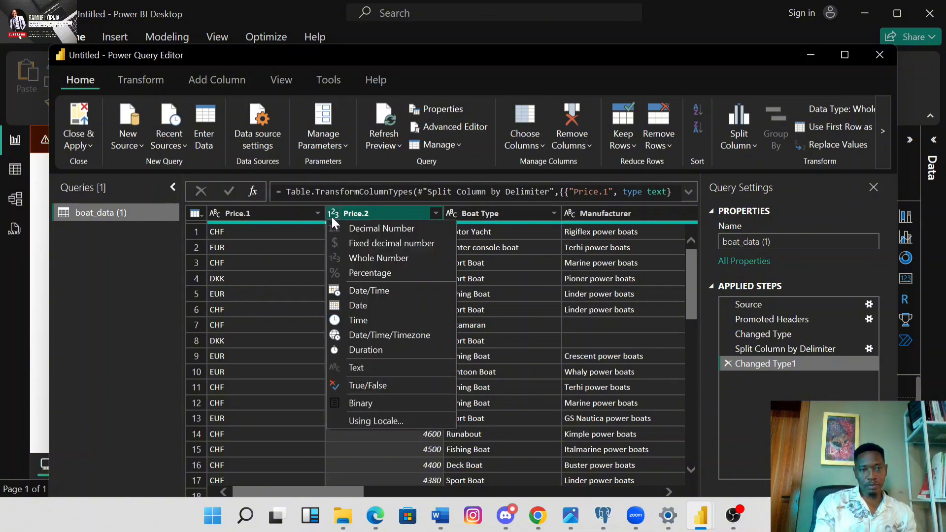
{"action": "left_click", "coordinate": [365, 257]}
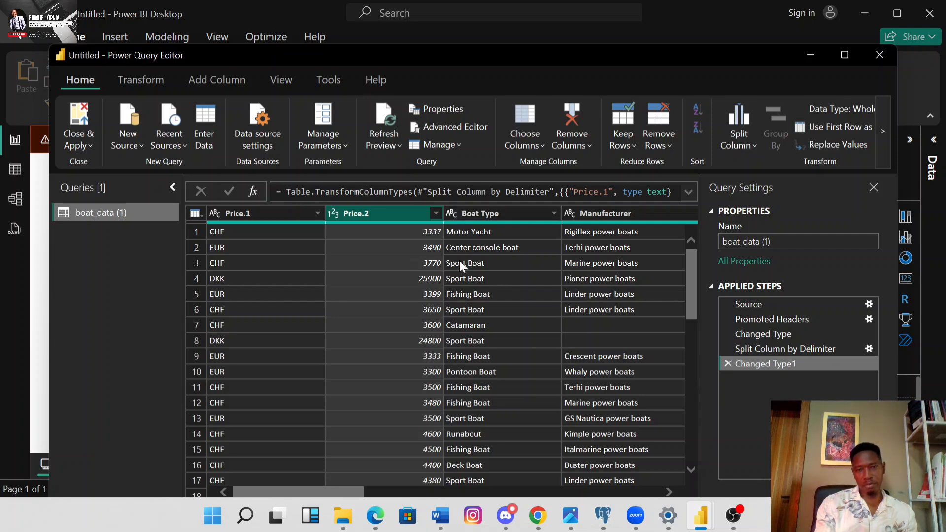
Set the data type of the Boat Type and Manufacturer columns to Text.
{"action": "left_click", "coordinate": [453, 217]}
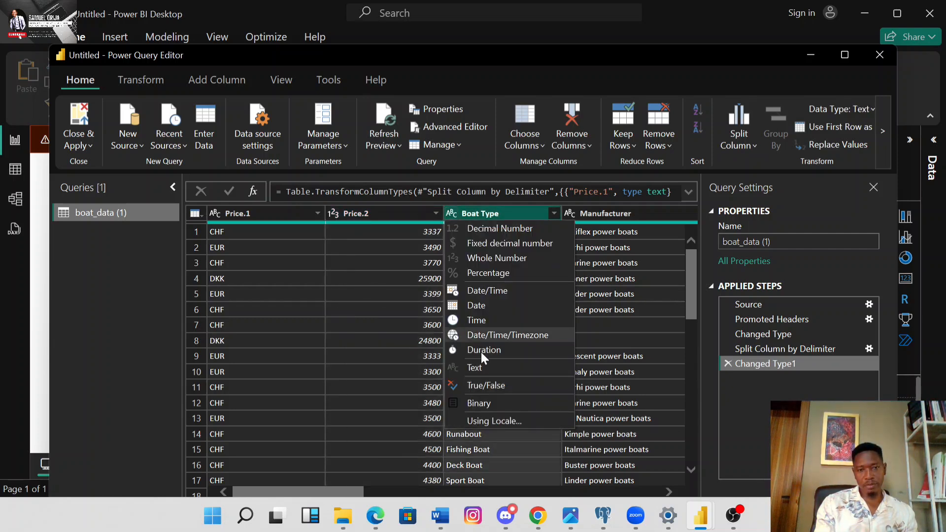
{"action": "left_click", "coordinate": [475, 368]}
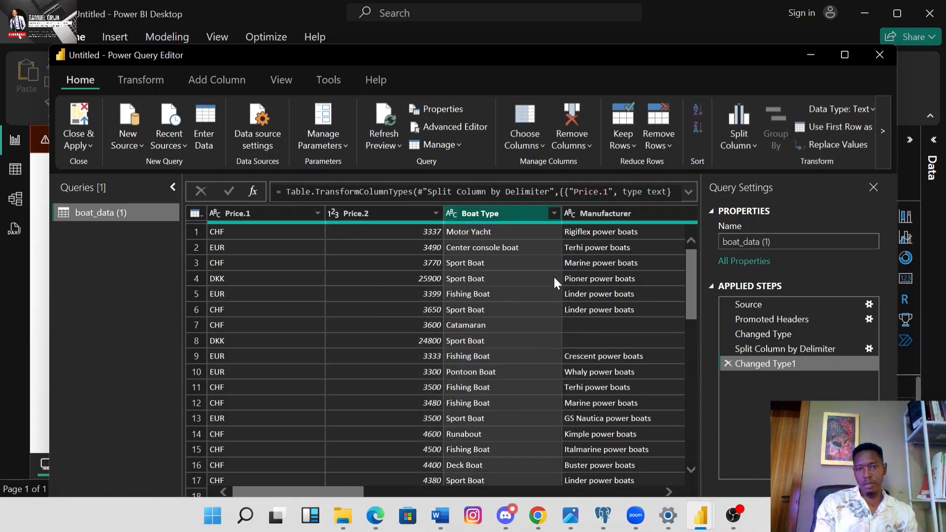
{"action": "scroll", "coordinate": [578, 274], "scroll_direction": "right", "scroll_amount": 3}
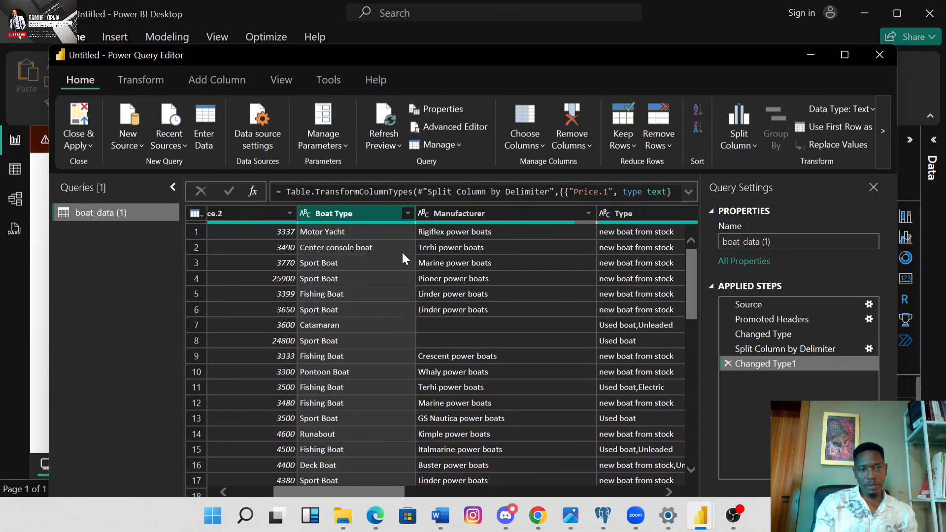
{"action": "left_click", "coordinate": [427, 219]}
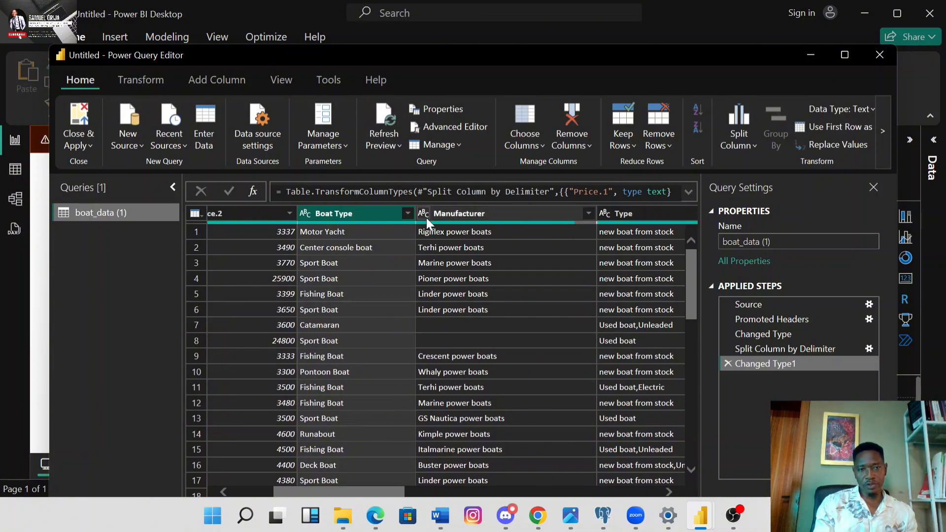
{"action": "left_click", "coordinate": [455, 368]}
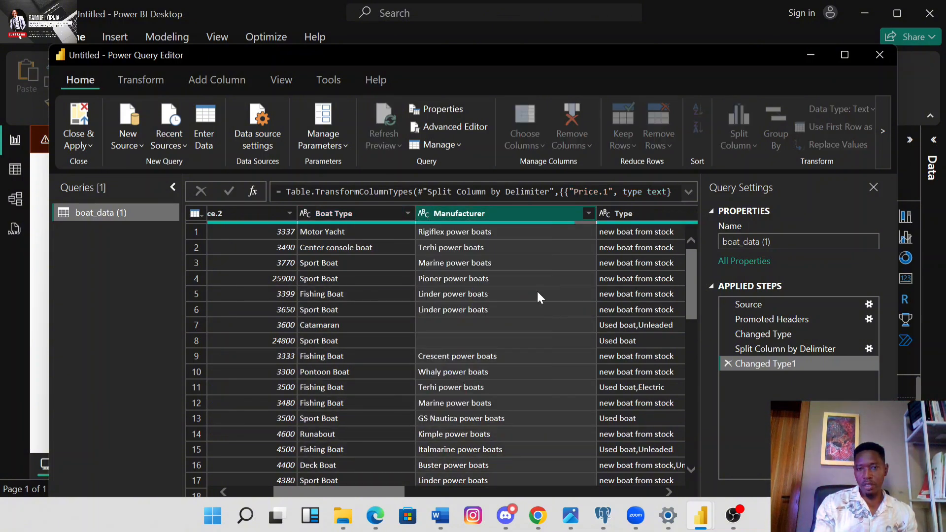
Set the data type of the Year Built column to Whole Number.
{"action": "scroll", "coordinate": [537, 293], "scroll_direction": "right", "scroll_amount": 3}
{"action": "scroll", "coordinate": [537, 290], "scroll_direction": "right", "scroll_amount": 3}
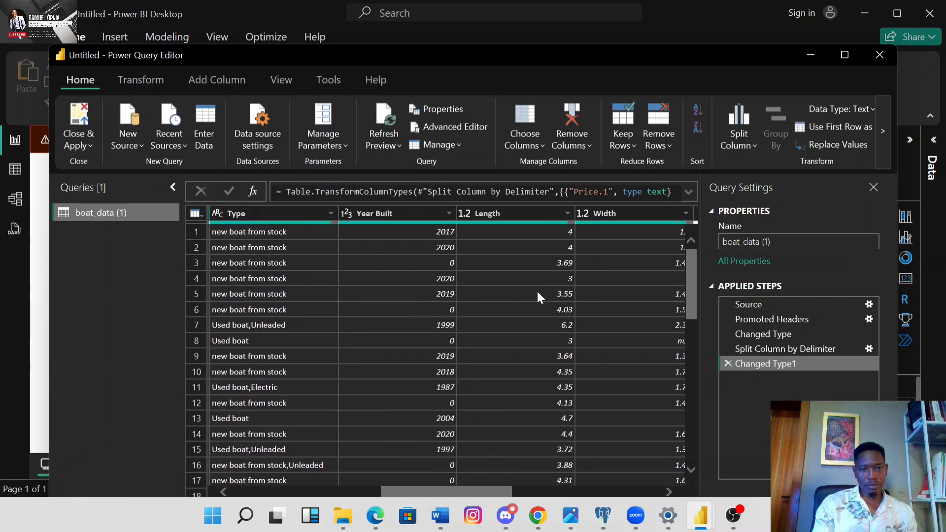
{"action": "scroll", "coordinate": [361, 287], "scroll_direction": "left", "scroll_amount": 2}
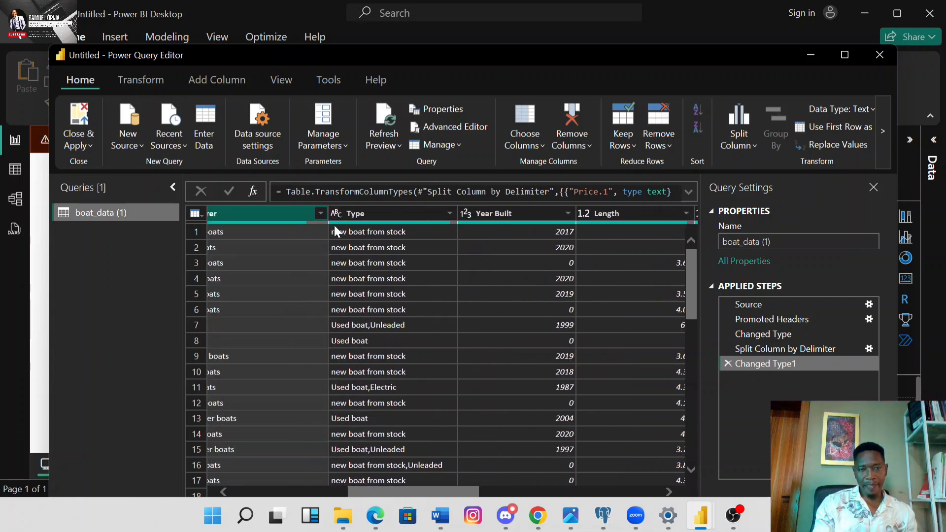
{"action": "scroll", "coordinate": [396, 225], "scroll_direction": "right", "scroll_amount": 2}
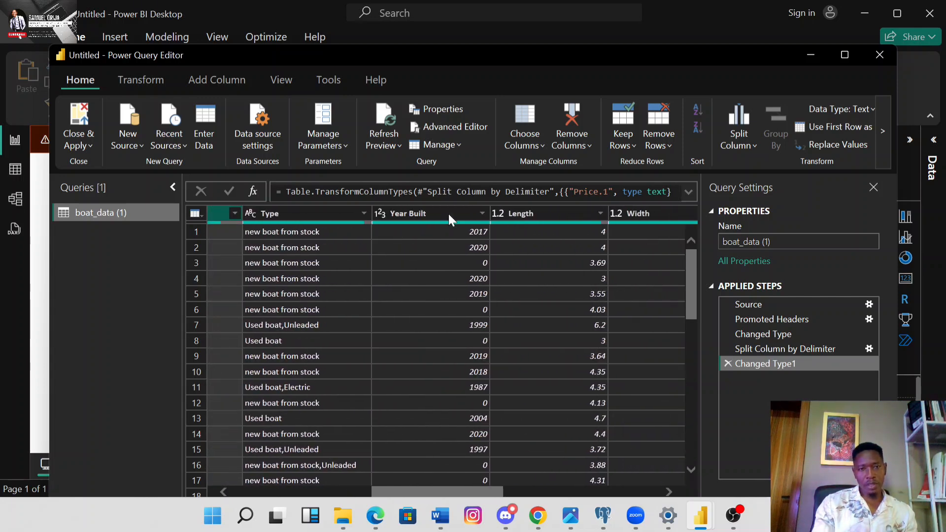
{"action": "left_click", "coordinate": [476, 217]}
{"action": "left_click", "coordinate": [476, 216]}
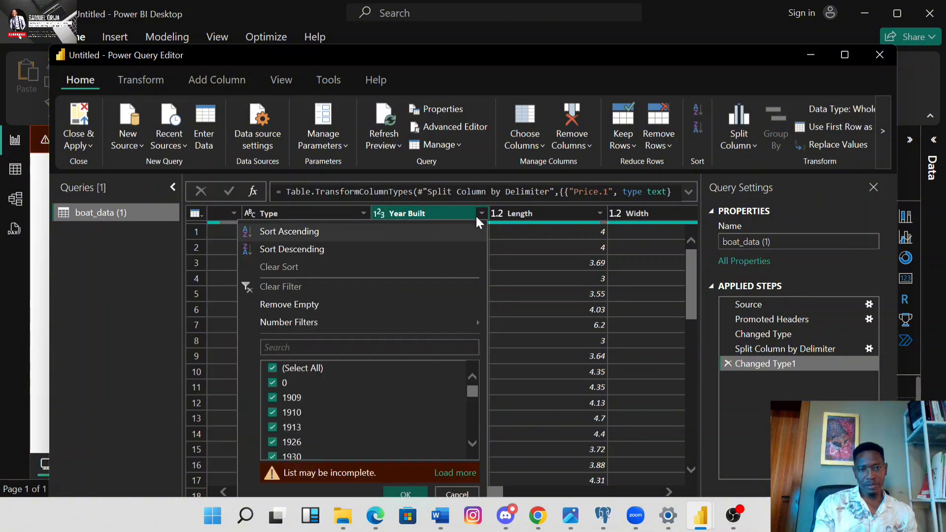
{"action": "left_click", "coordinate": [476, 217]}
{"action": "left_click", "coordinate": [380, 213]}
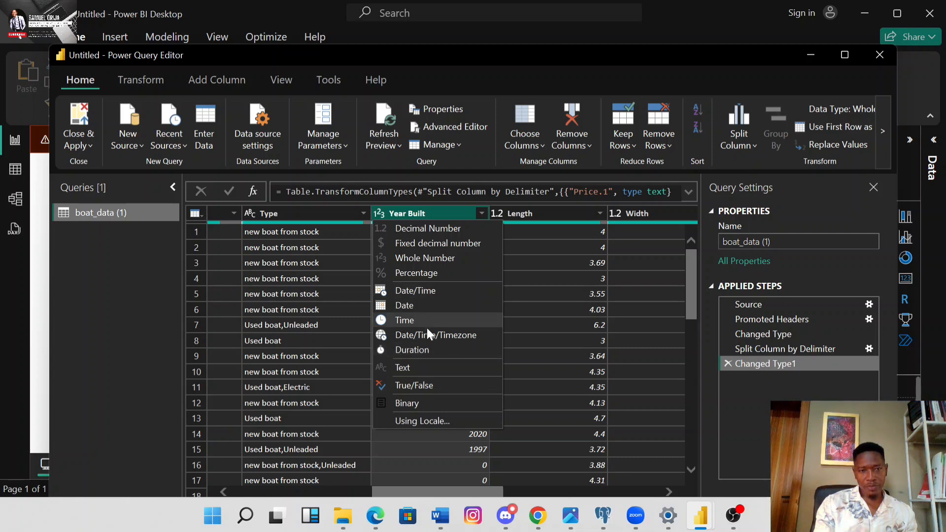
{"action": "left_click", "coordinate": [409, 258]}
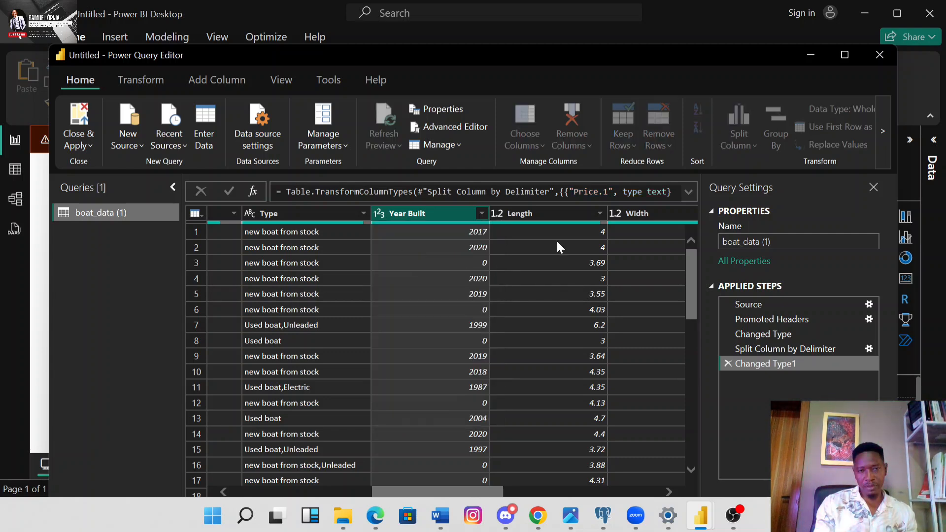
Set the data type of the Length column to Decimal Number.
{"action": "left_click", "coordinate": [498, 217]}
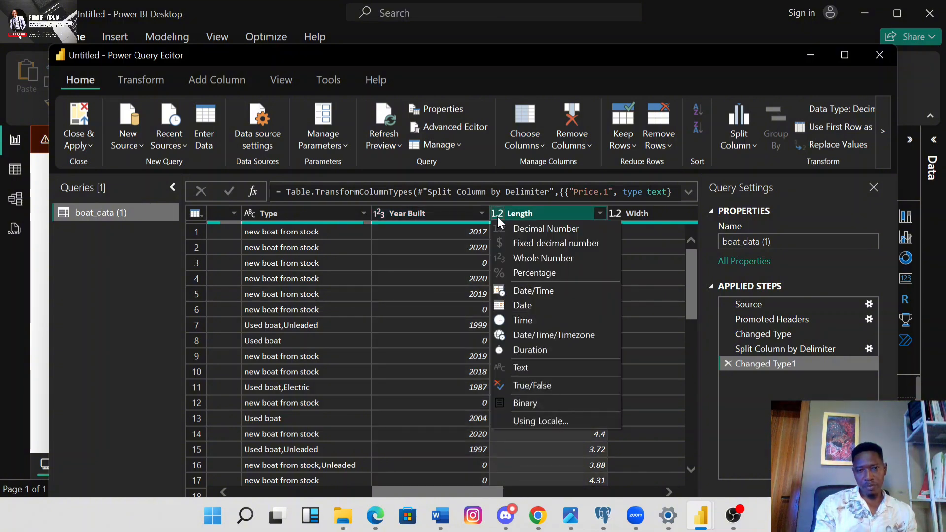
{"action": "left_click", "coordinate": [438, 274]}
{"action": "left_click", "coordinate": [438, 274]}
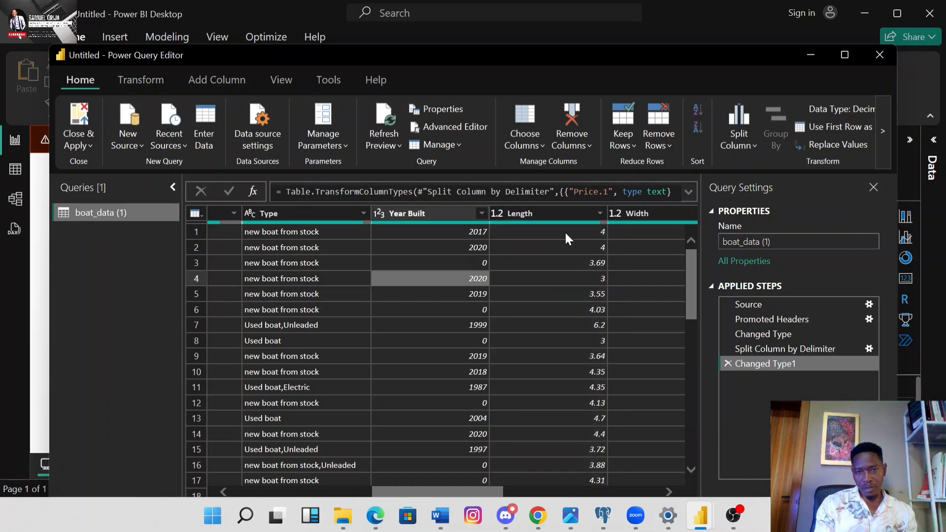
{"action": "left_click", "coordinate": [498, 214]}
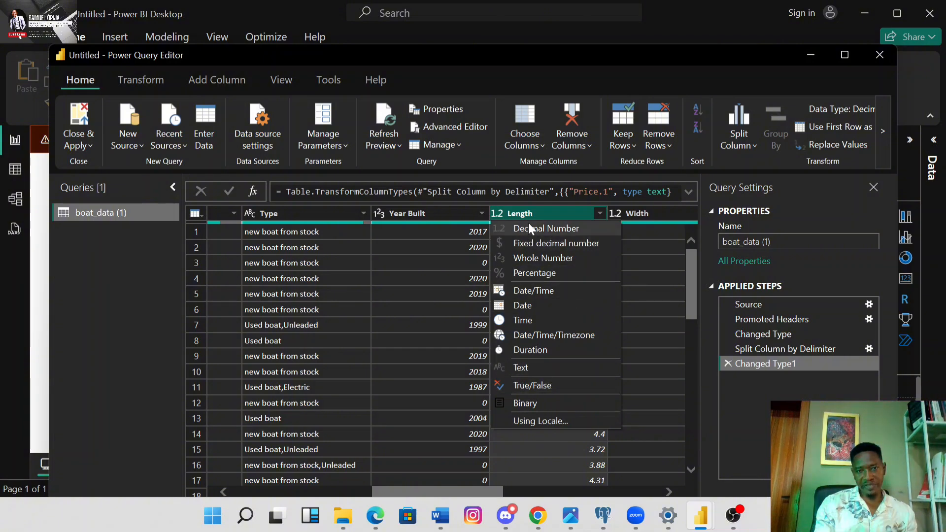
{"action": "left_click", "coordinate": [545, 231]}
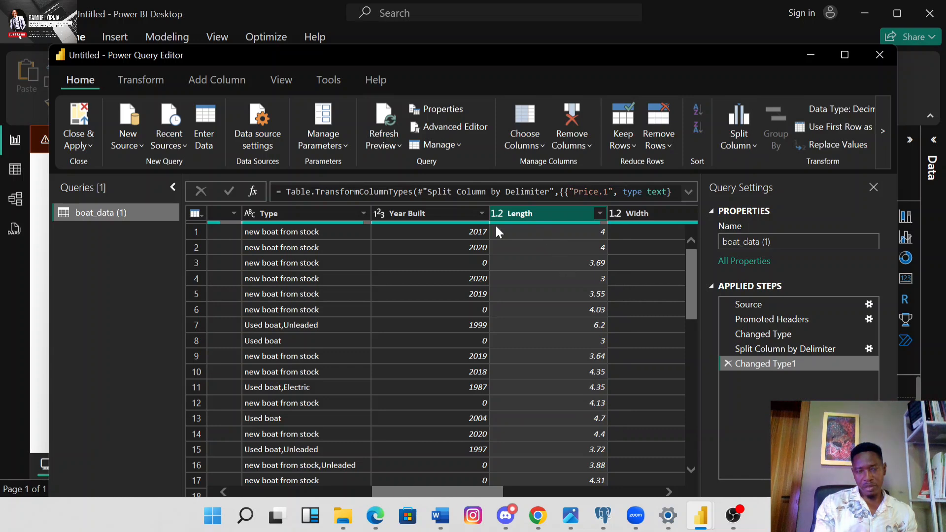
{"action": "scroll", "coordinate": [611, 270], "scroll_direction": "right", "scroll_amount": 3}
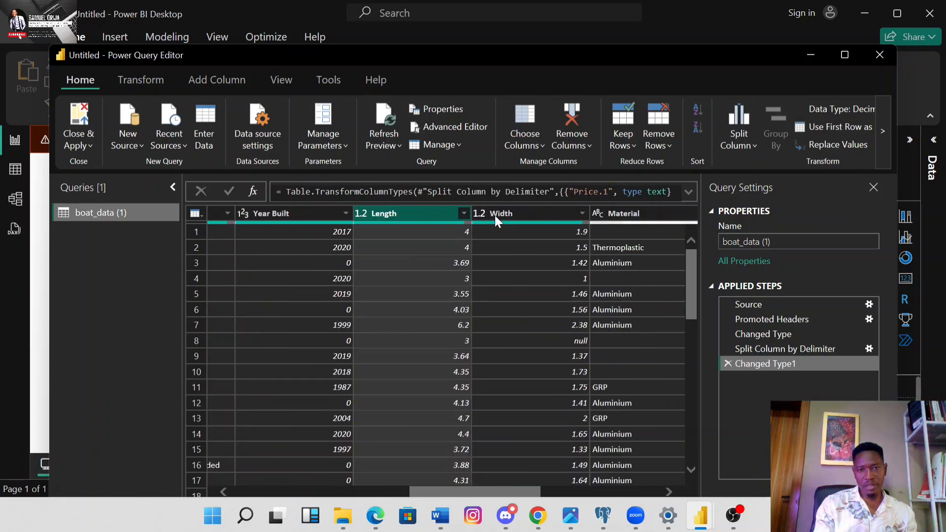
Set the data type of the Width column to Decimal Number and of the Material column to Text.
{"action": "left_click", "coordinate": [478, 213]}
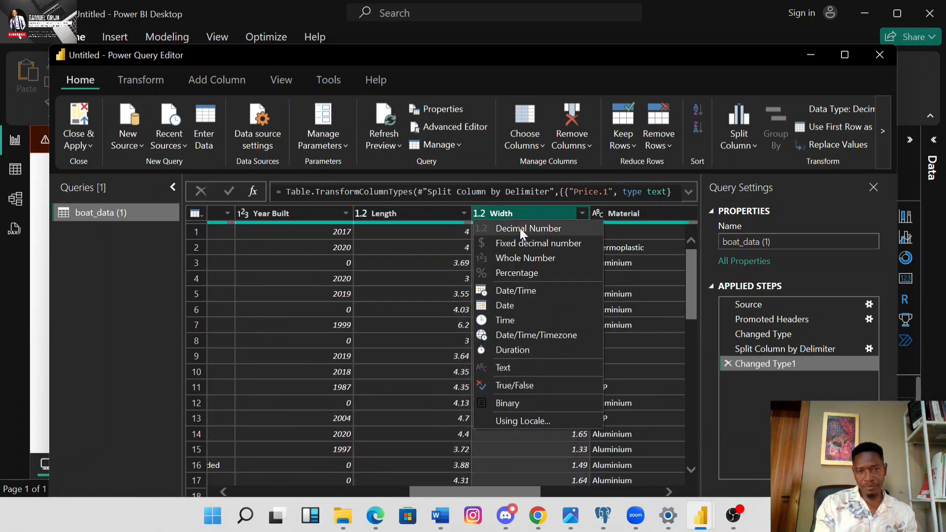
{"action": "left_click", "coordinate": [520, 228]}
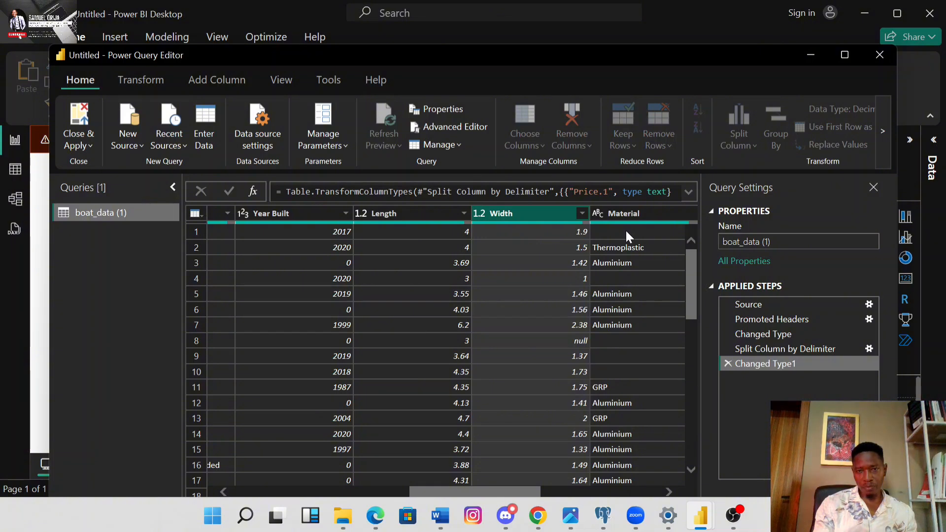
{"action": "scroll", "coordinate": [626, 230], "scroll_direction": "right", "scroll_amount": 2}
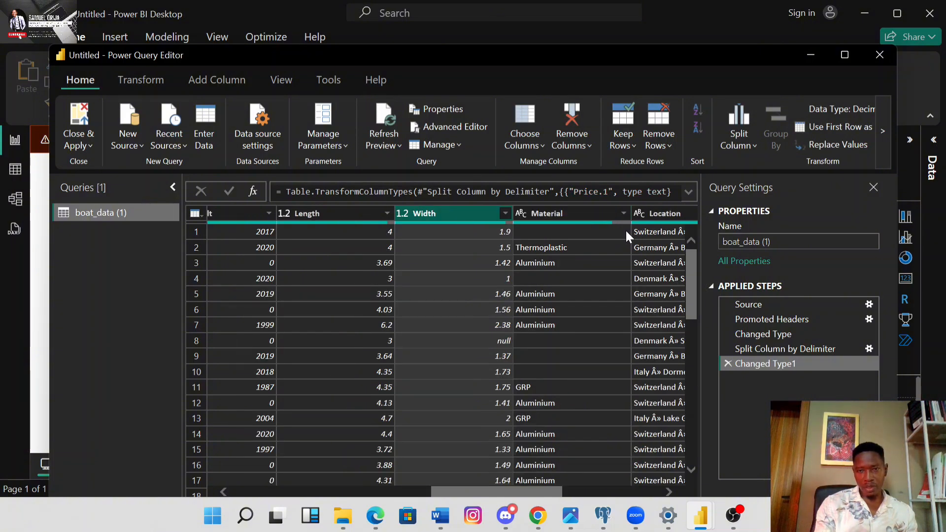
{"action": "left_click", "coordinate": [511, 216]}
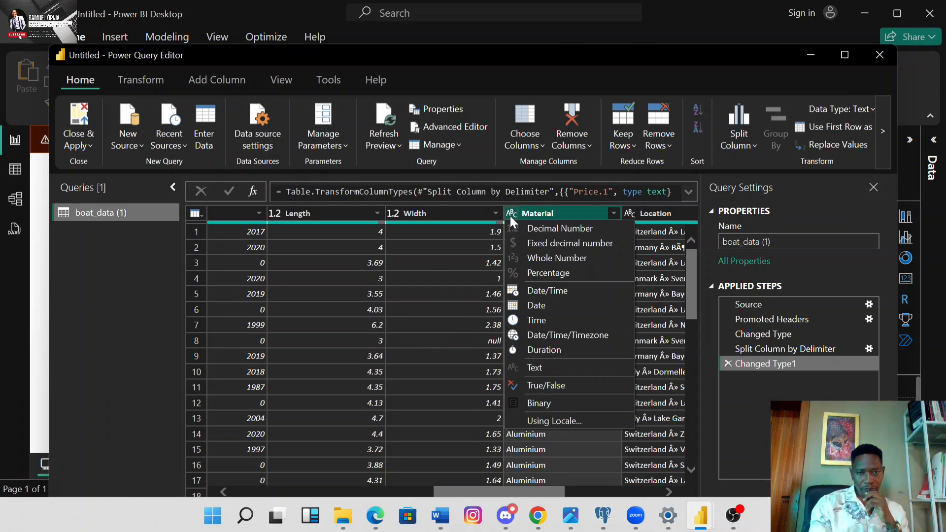
{"action": "left_click", "coordinate": [451, 227]}
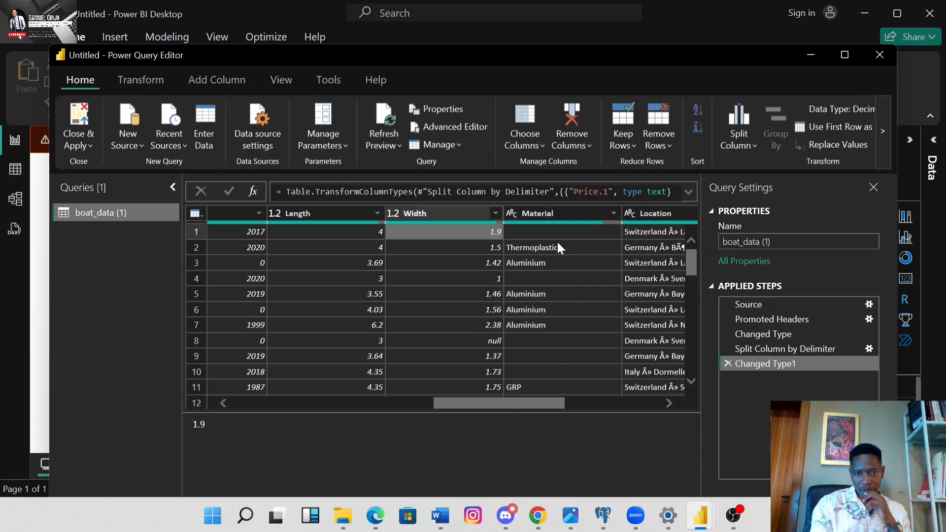
{"action": "left_click", "coordinate": [517, 215]}
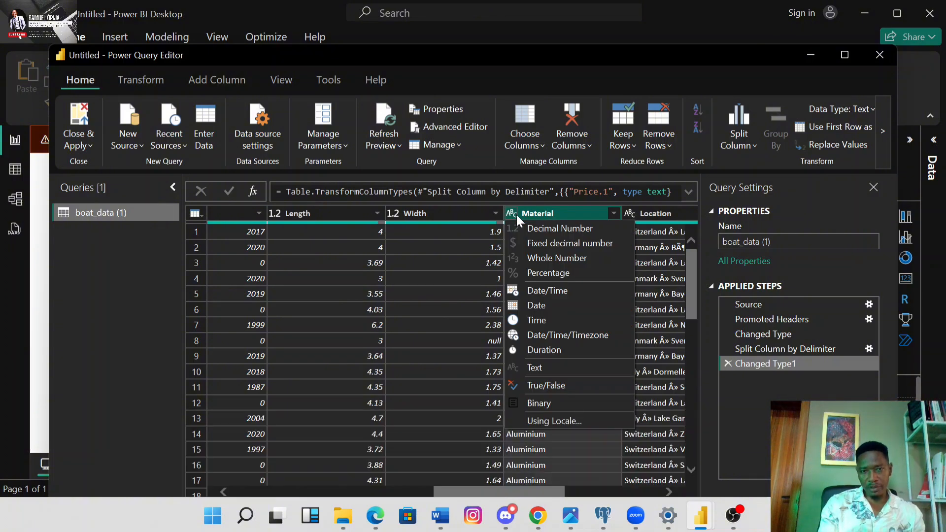
{"action": "left_click", "coordinate": [551, 370]}
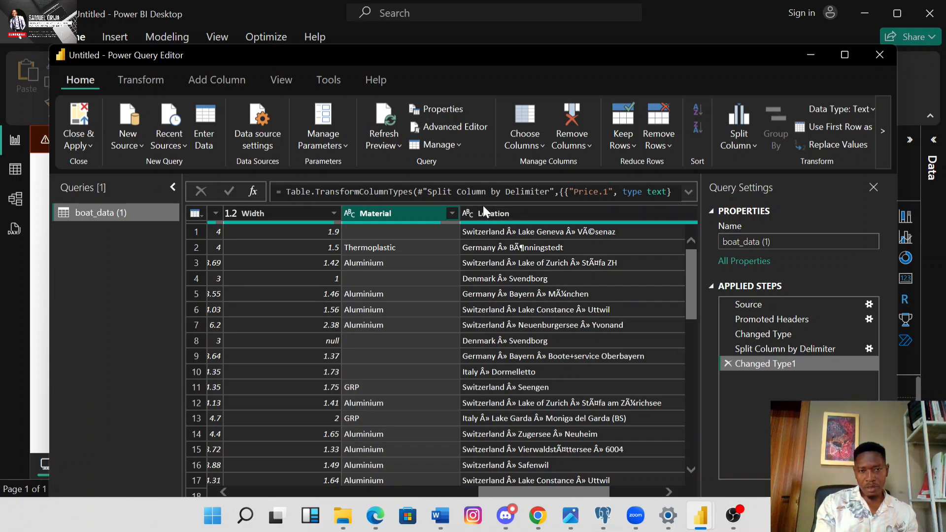
Set the data type of the Location column to Text.
{"action": "left_click", "coordinate": [468, 215]}
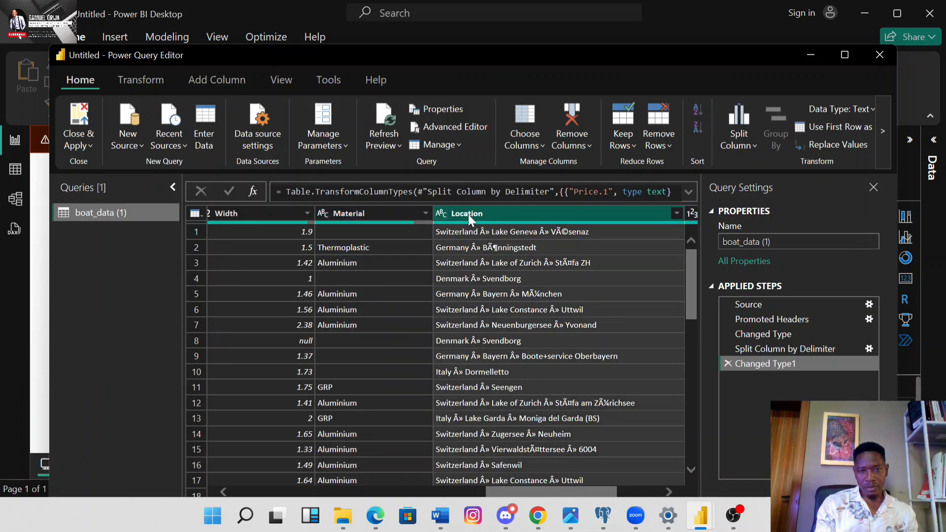
{"action": "left_click", "coordinate": [442, 214]}
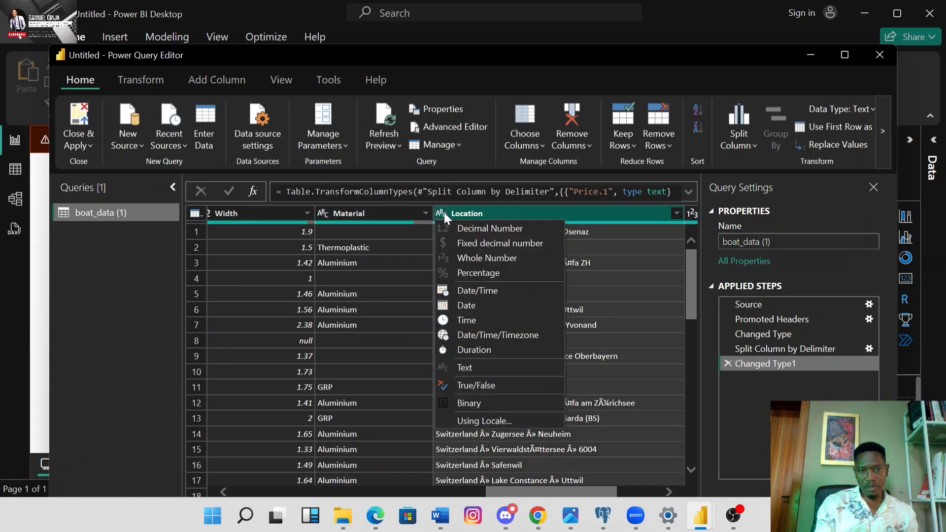
{"action": "left_click", "coordinate": [471, 364]}
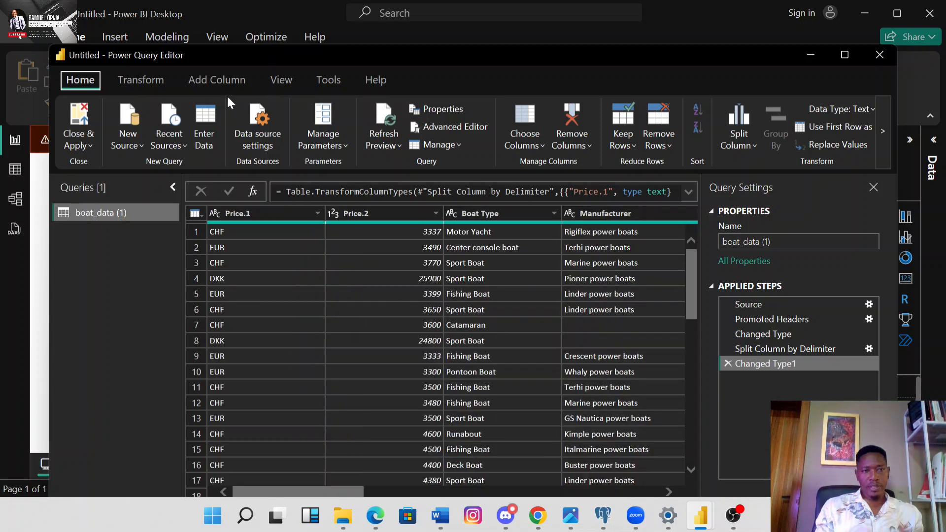
Turn on Column quality and examine the valid, error and empty shares of the columns from Price.1 through Type.
{"action": "left_click", "coordinate": [279, 82]}
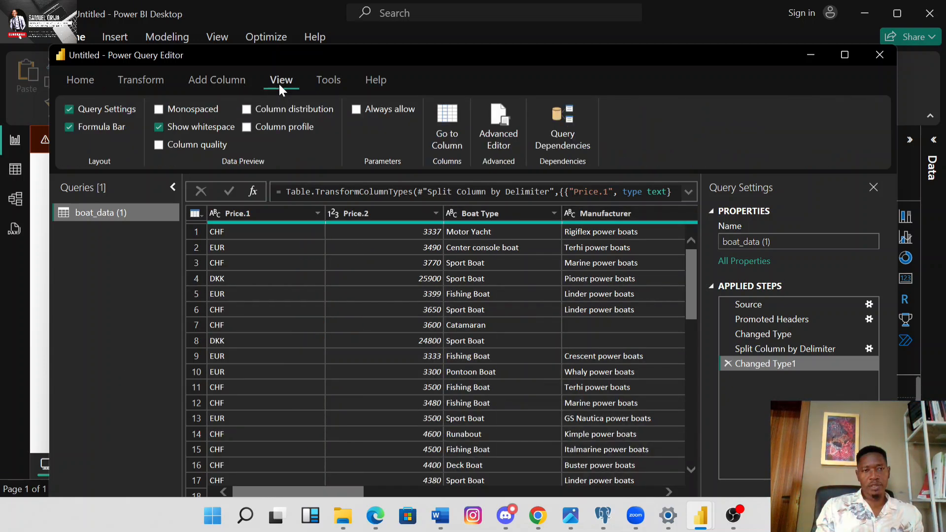
{"action": "left_click", "coordinate": [158, 146]}
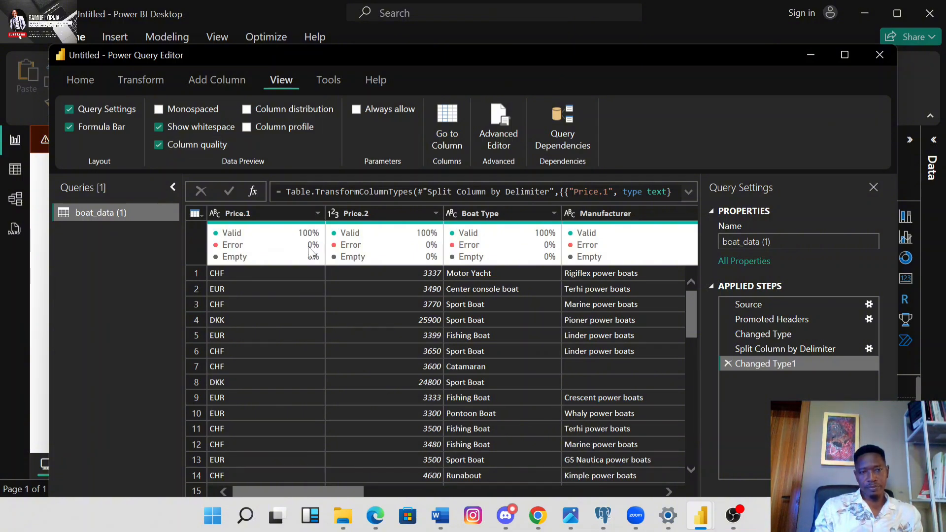
{"action": "mouse_move", "coordinate": [415, 242]}
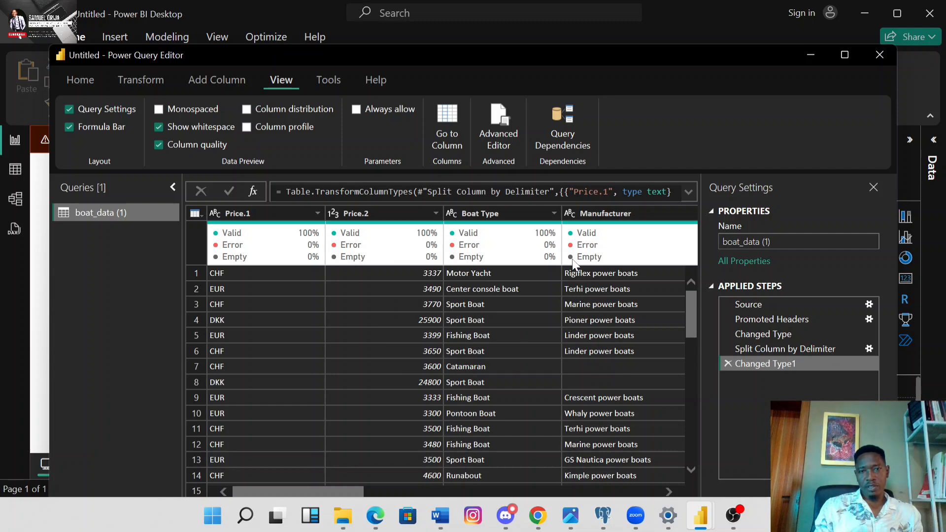
{"action": "scroll", "coordinate": [376, 479], "scroll_direction": "right", "scroll_amount": 3}
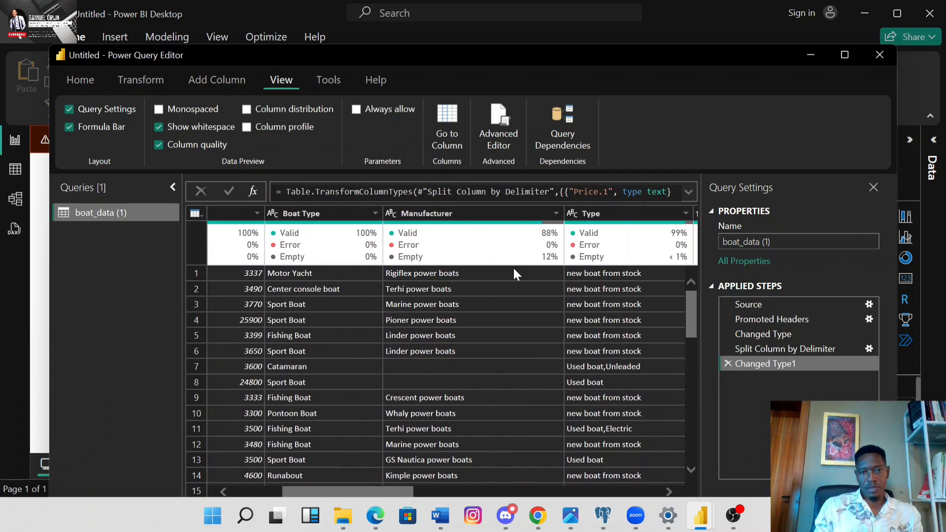
{"action": "mouse_move", "coordinate": [550, 265]}
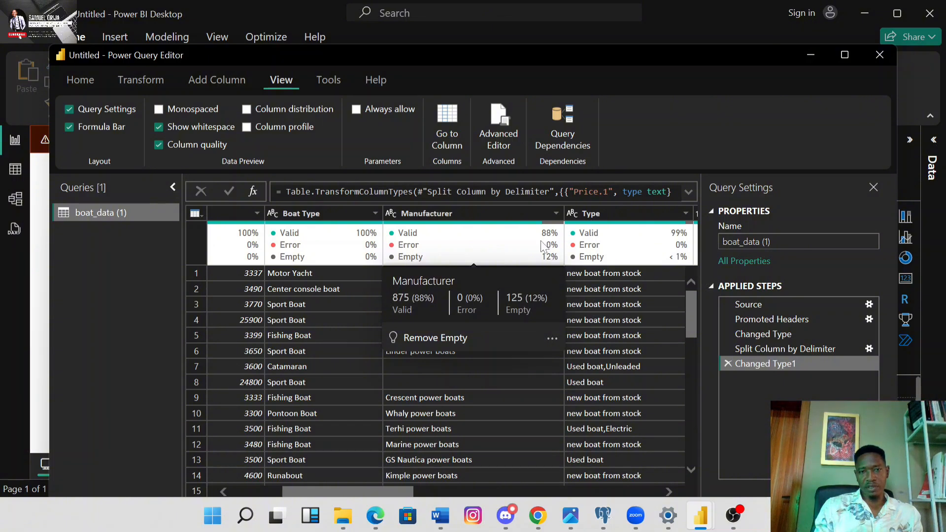
{"action": "scroll", "coordinate": [511, 359], "scroll_direction": "right", "scroll_amount": 2}
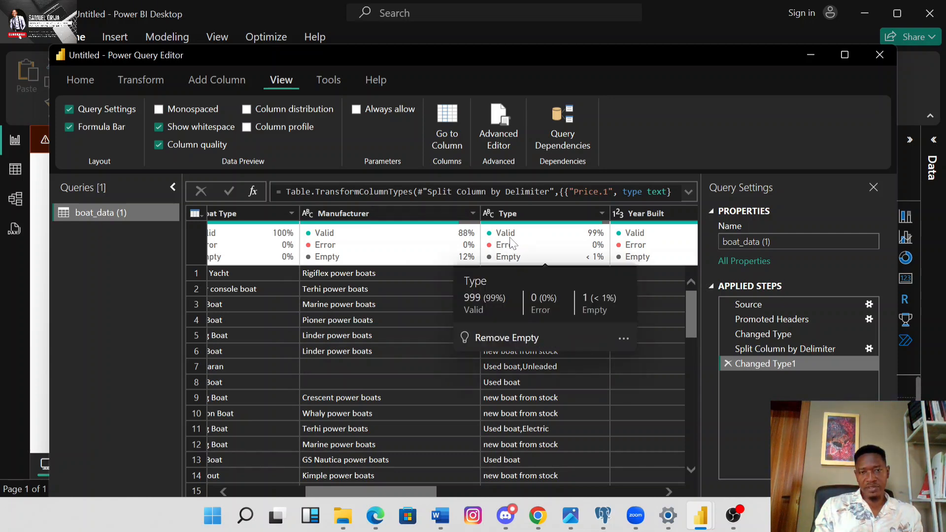
{"action": "mouse_move", "coordinate": [477, 226]}
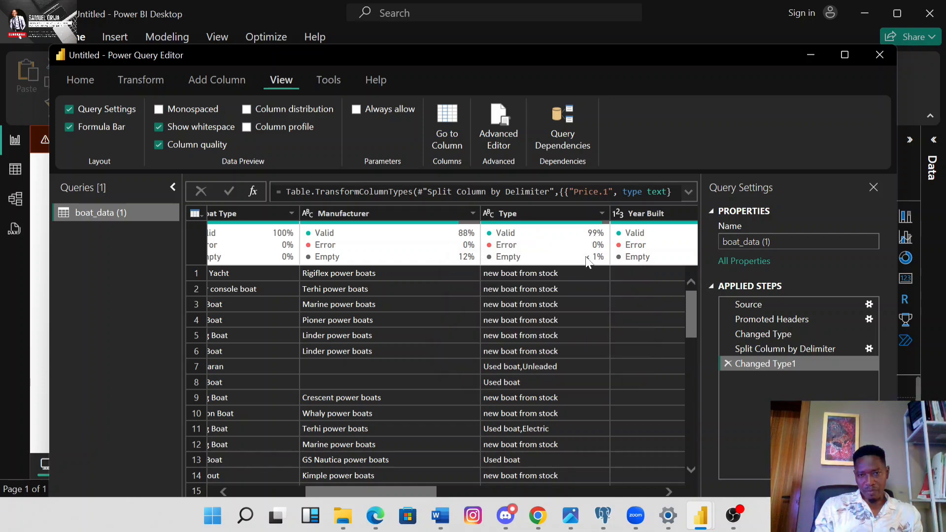
{"action": "mouse_move", "coordinate": [580, 229]}
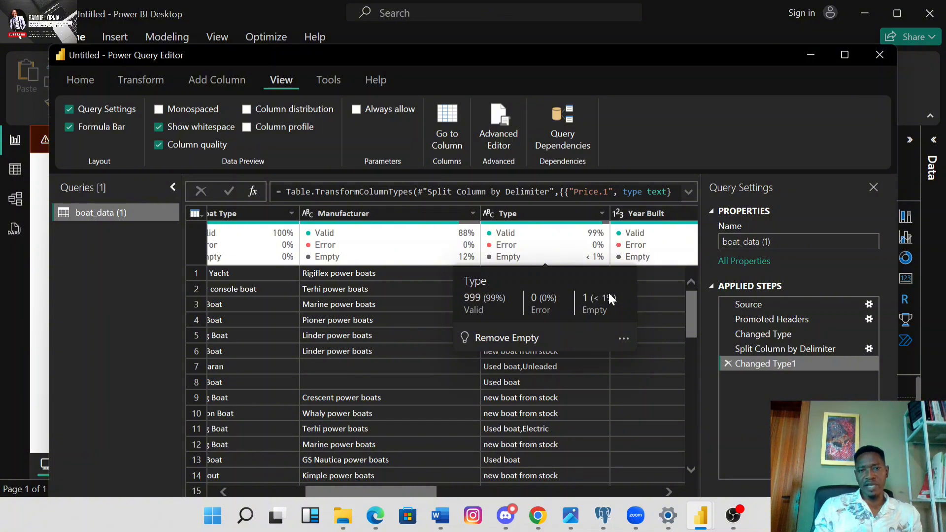
Examine the column quality of Year Built through Number of views last 7 days, and turn Column quality off.
{"action": "scroll", "coordinate": [604, 357], "scroll_direction": "right", "scroll_amount": 3}
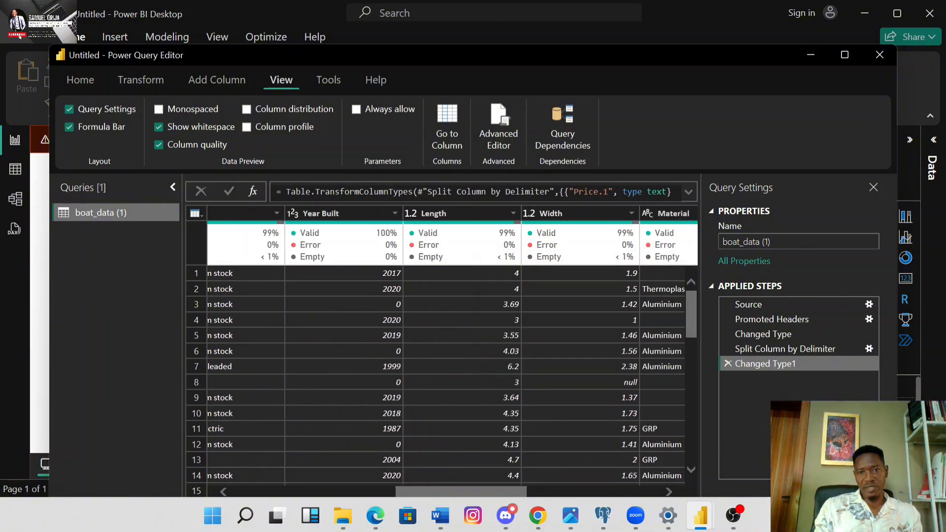
{"action": "mouse_move", "coordinate": [604, 344]}
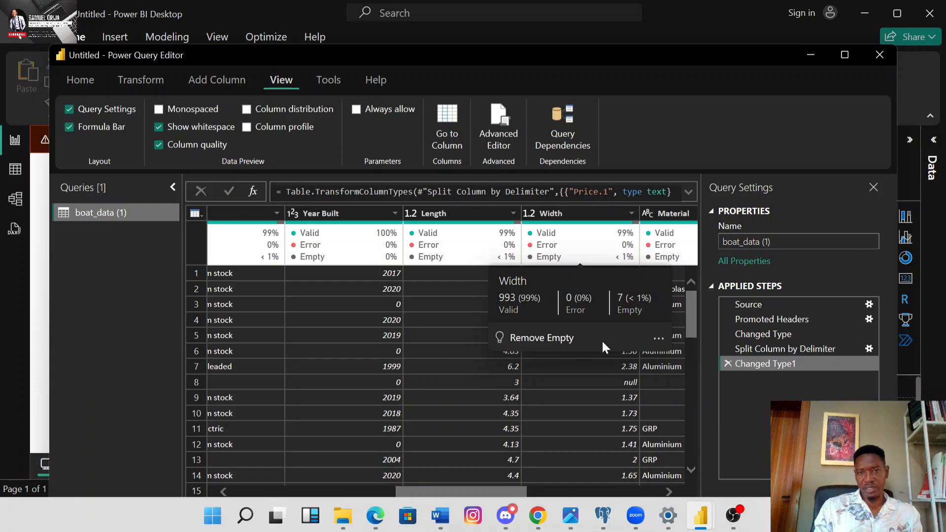
{"action": "scroll", "coordinate": [495, 397], "scroll_direction": "right", "scroll_amount": 4}
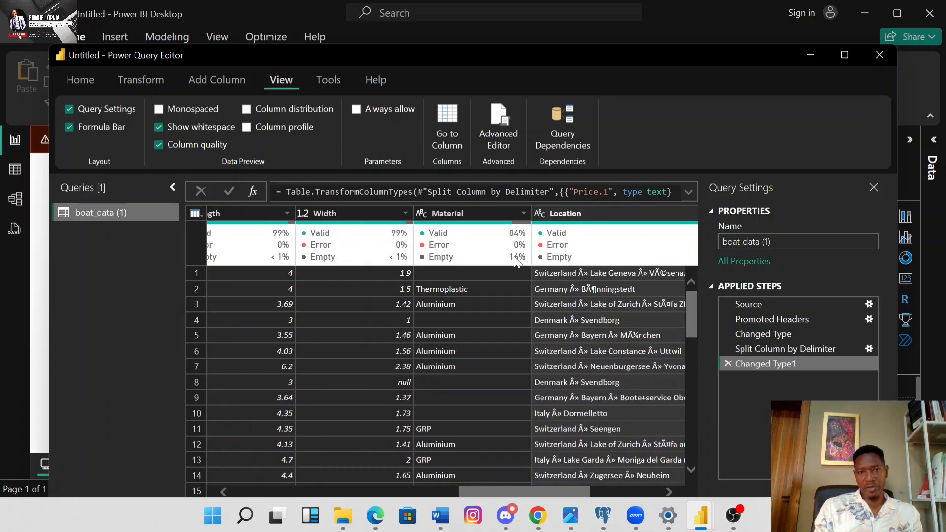
{"action": "scroll", "coordinate": [571, 355], "scroll_direction": "right", "scroll_amount": 2}
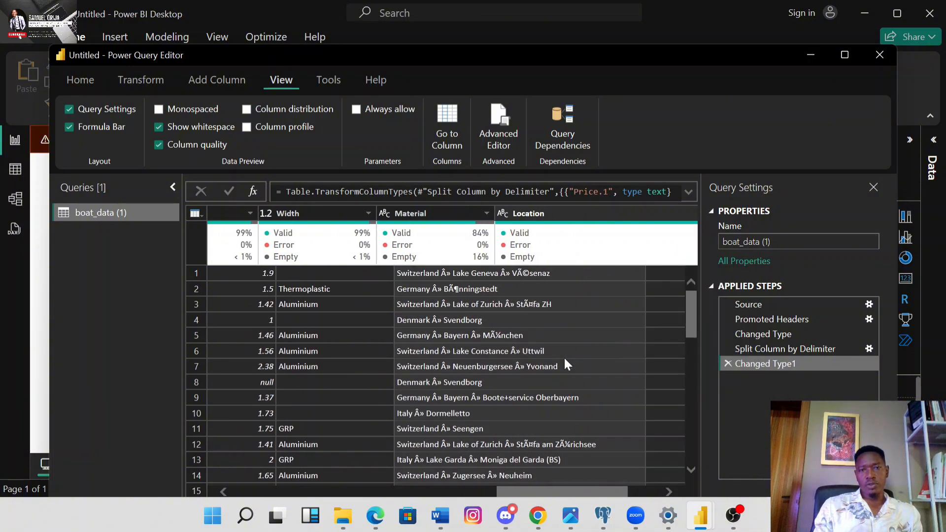
{"action": "scroll", "coordinate": [566, 365], "scroll_direction": "right", "scroll_amount": 2}
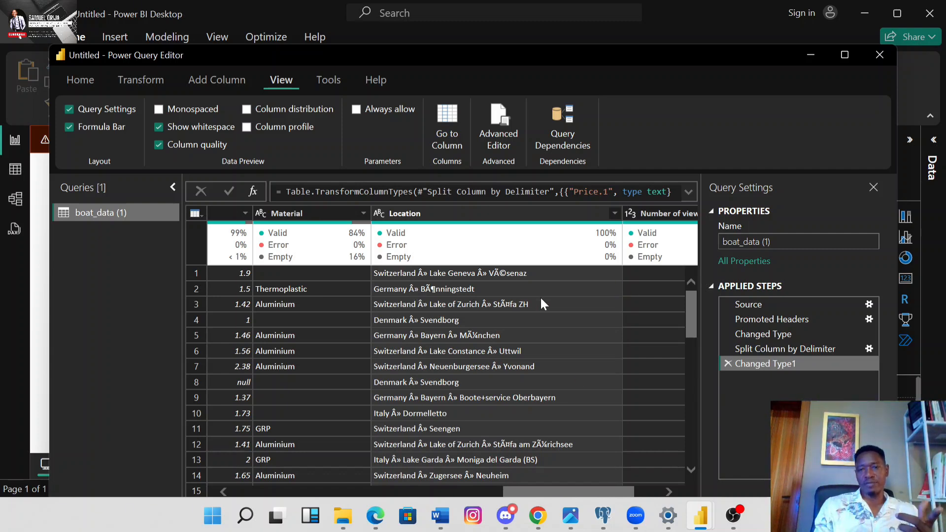
{"action": "left_click", "coordinate": [529, 307]}
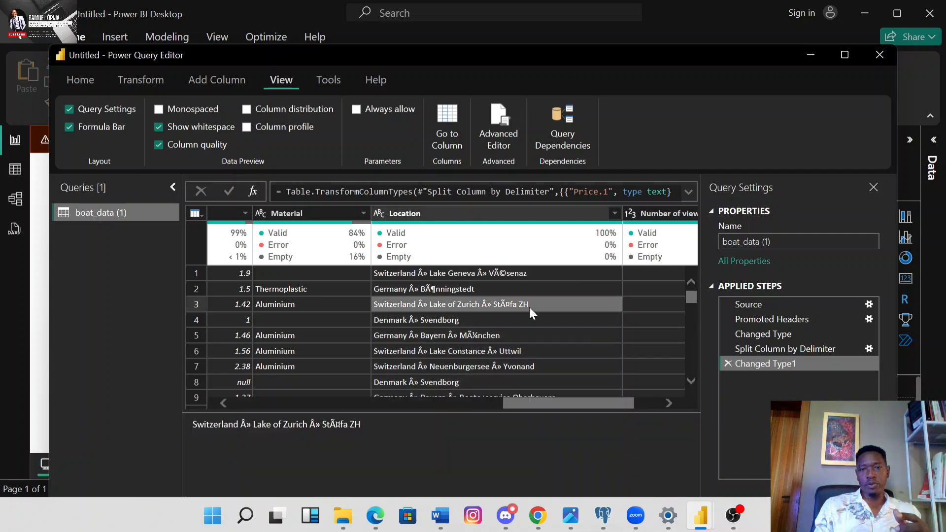
{"action": "scroll", "coordinate": [529, 306], "scroll_direction": "right", "scroll_amount": 2}
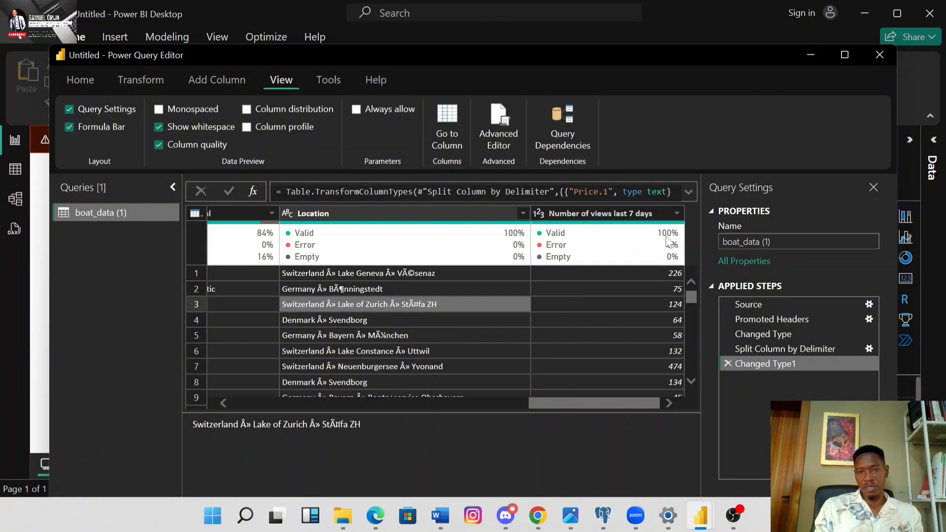
{"action": "scroll", "coordinate": [375, 354], "scroll_direction": "left", "scroll_amount": 5}
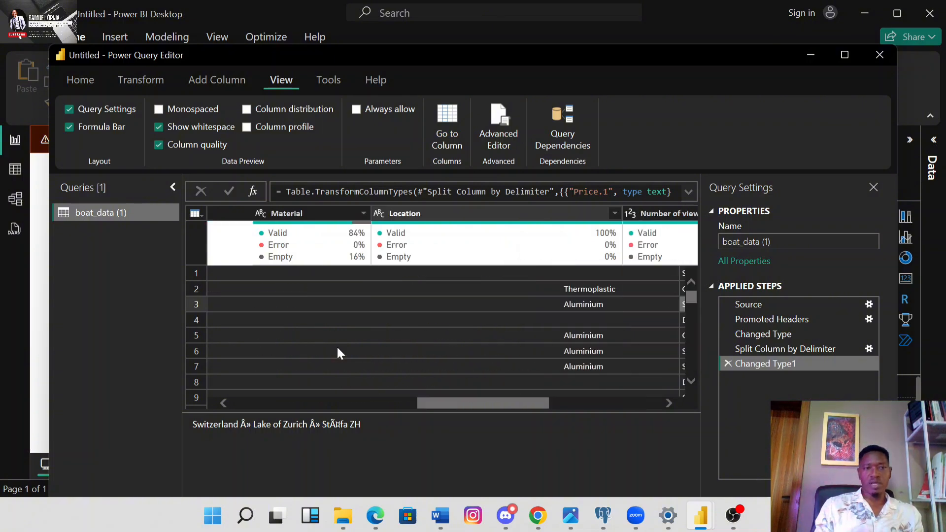
{"action": "left_click", "coordinate": [158, 145]}
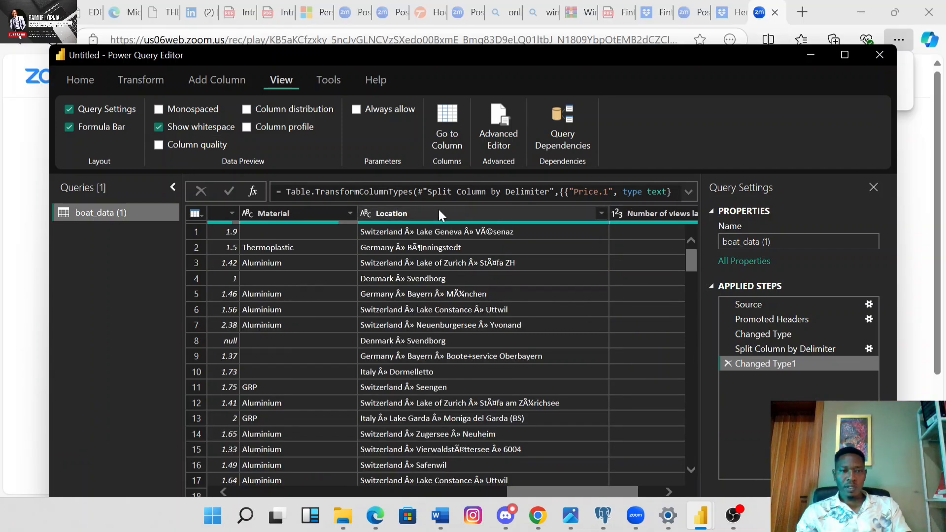
Split the Location column by positions 0,3,6,9 into columns.
{"action": "left_click", "coordinate": [439, 213]}
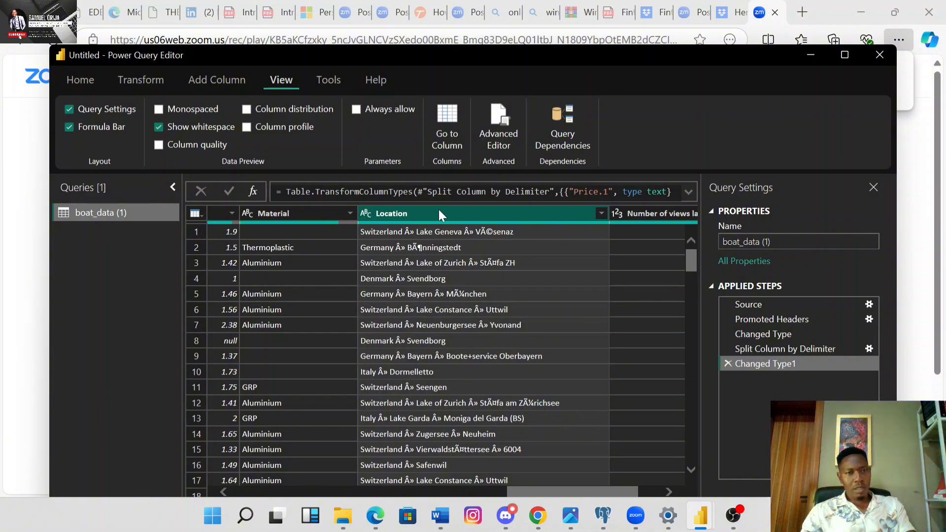
{"action": "right_click", "coordinate": [439, 213]}
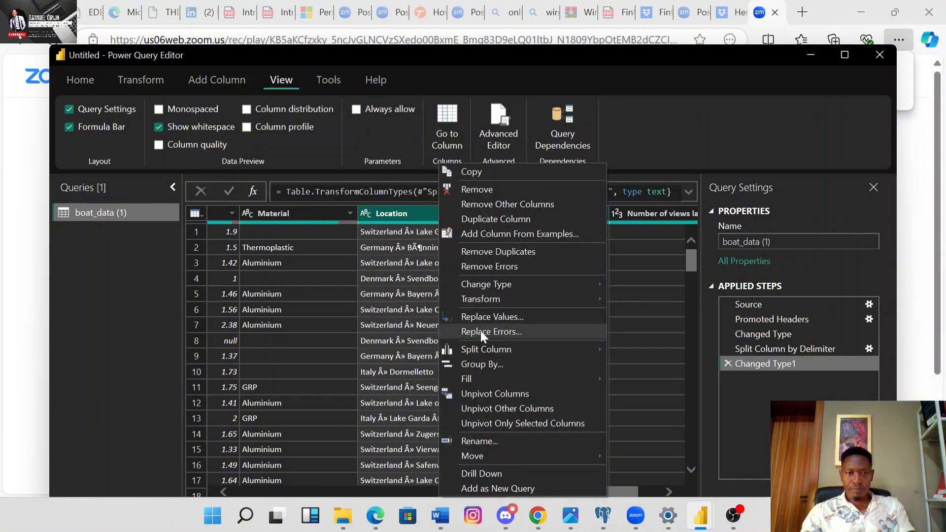
{"action": "mouse_move", "coordinate": [492, 351]}
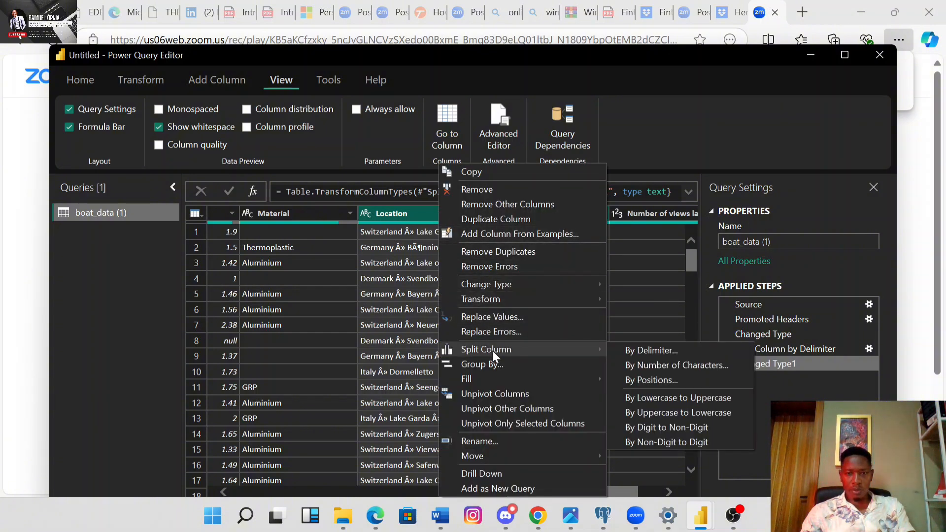
{"action": "left_click", "coordinate": [642, 380]}
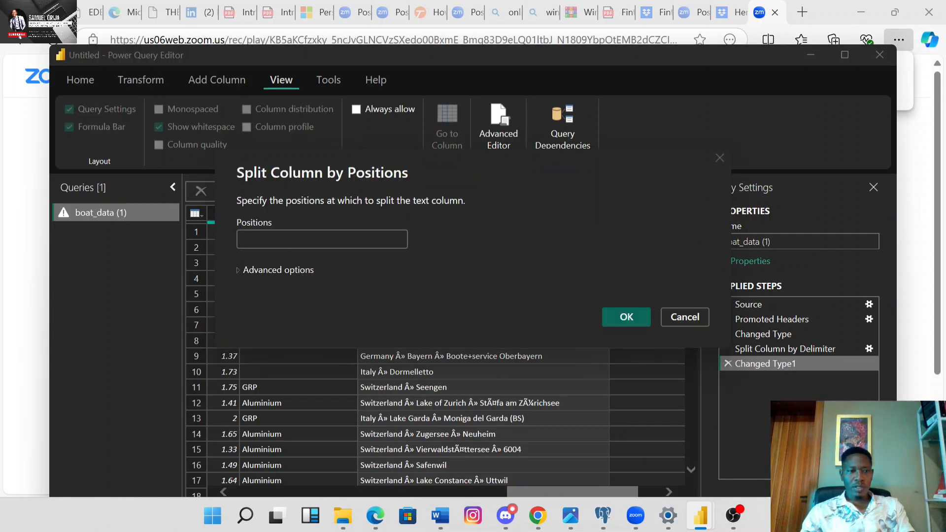
{"action": "type", "text": "0"}
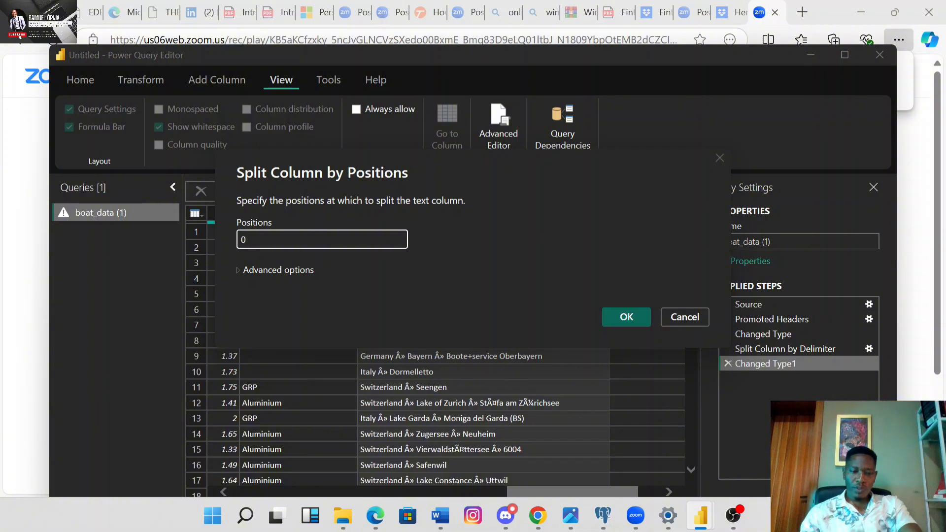
{"action": "type", "text": ",3,6,9"}
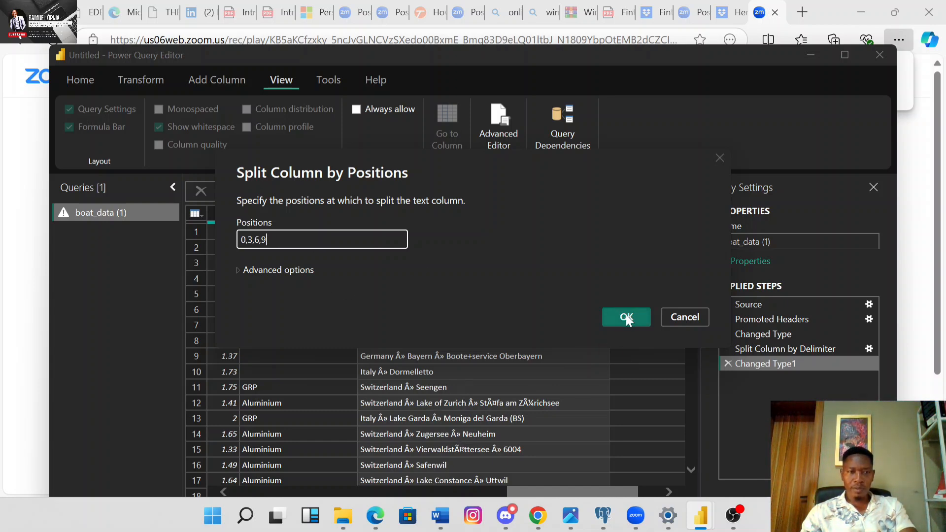
{"action": "left_click", "coordinate": [240, 270]}
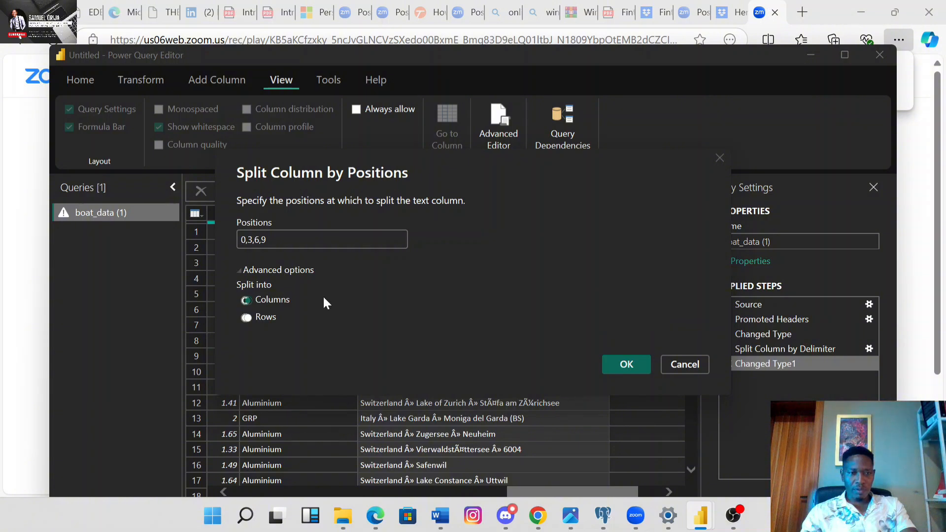
{"action": "left_click", "coordinate": [627, 364]}
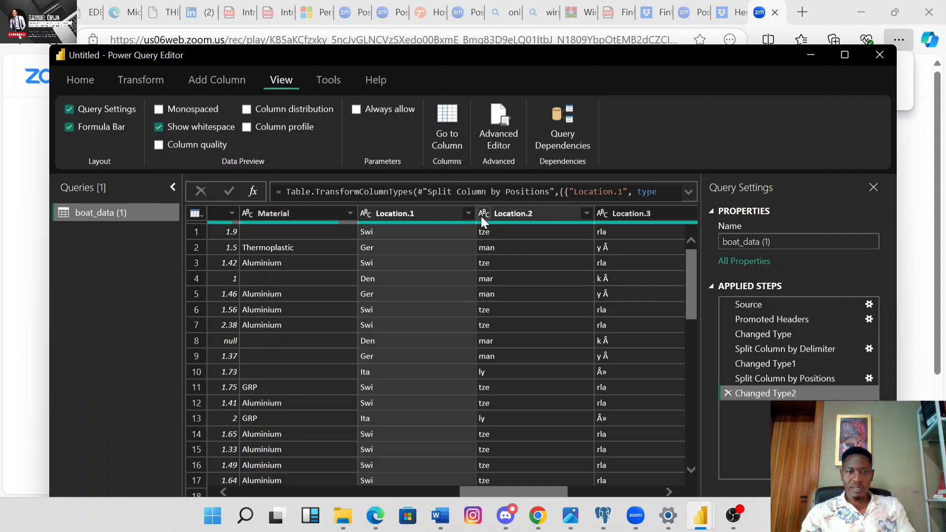
Review the split Location columns, and delete the Changed Type2 and Split Column by Positions steps from the query.
{"action": "mouse_move", "coordinate": [495, 493]}
{"action": "left_mouse_down"}
{"action": "mouse_move", "coordinate": [536, 495]}
{"action": "mouse_move", "coordinate": [508, 495]}
{"action": "left_mouse_up"}
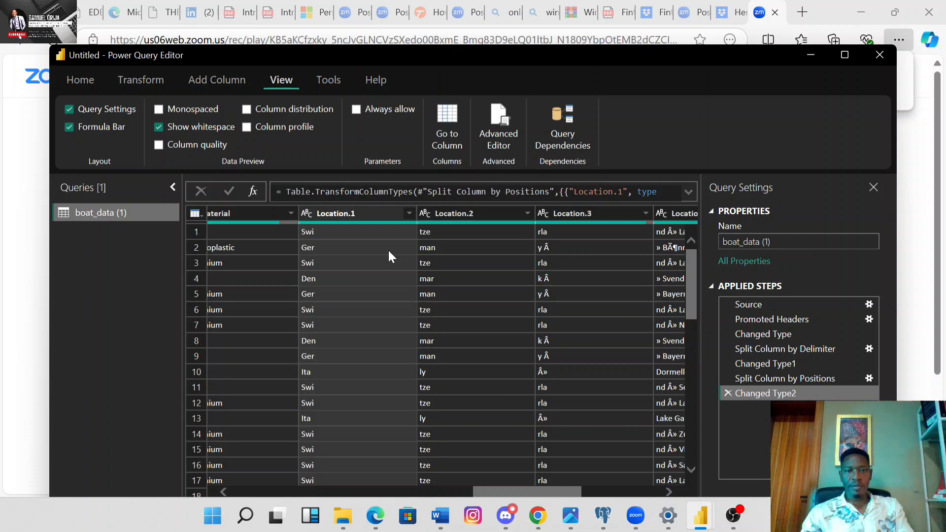
{"action": "left_click_drag", "start_coordinate": [533, 492], "coordinate": [561, 494]}
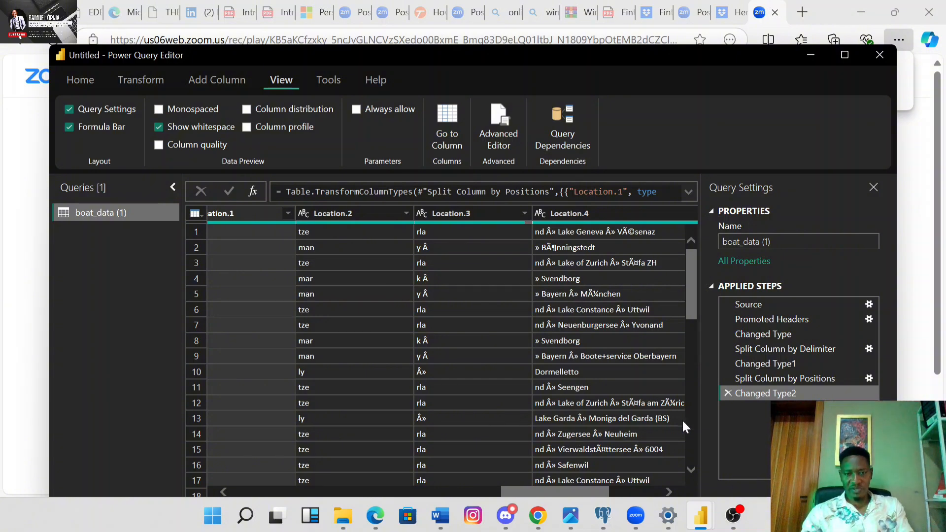
{"action": "left_click", "coordinate": [727, 394]}
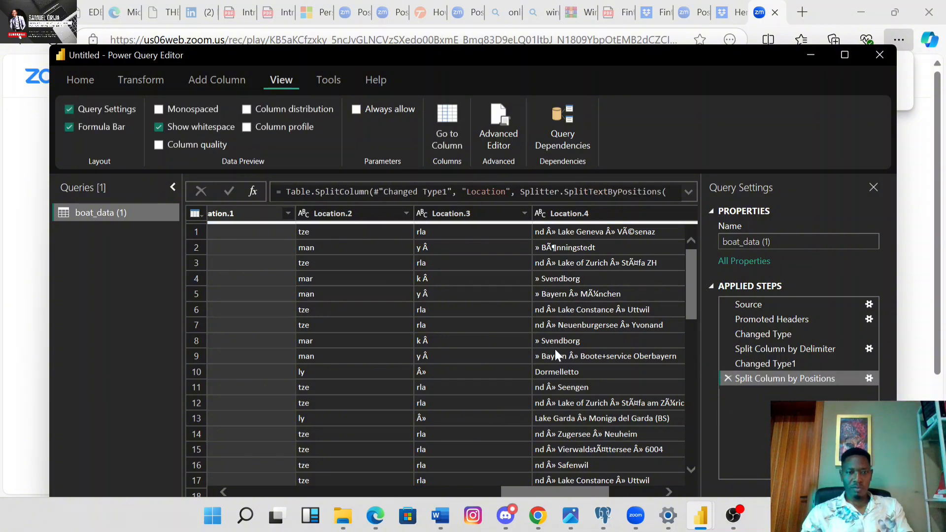
{"action": "left_click", "coordinate": [727, 379]}
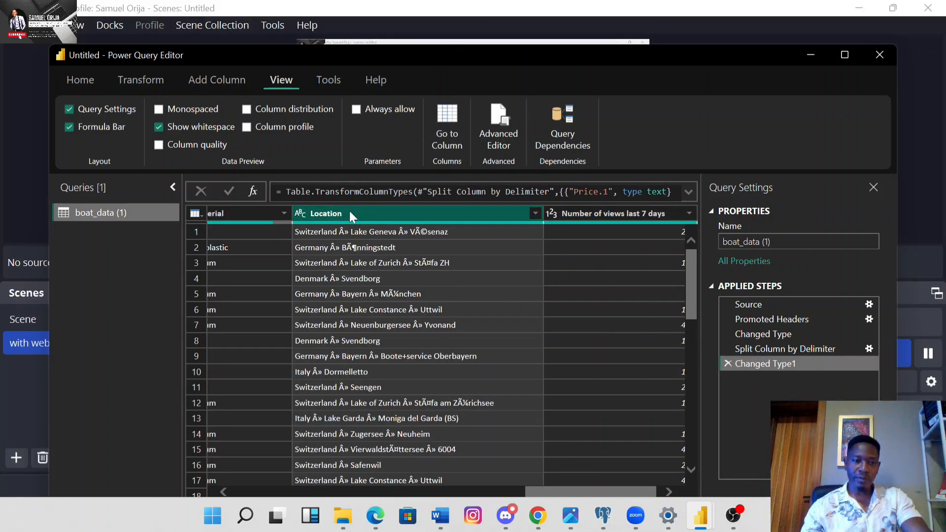
Try splitting the Location column at uppercase-to-lowercase transitions, review the resulting columns, and delete that split step.
{"action": "right_click", "coordinate": [350, 211]}
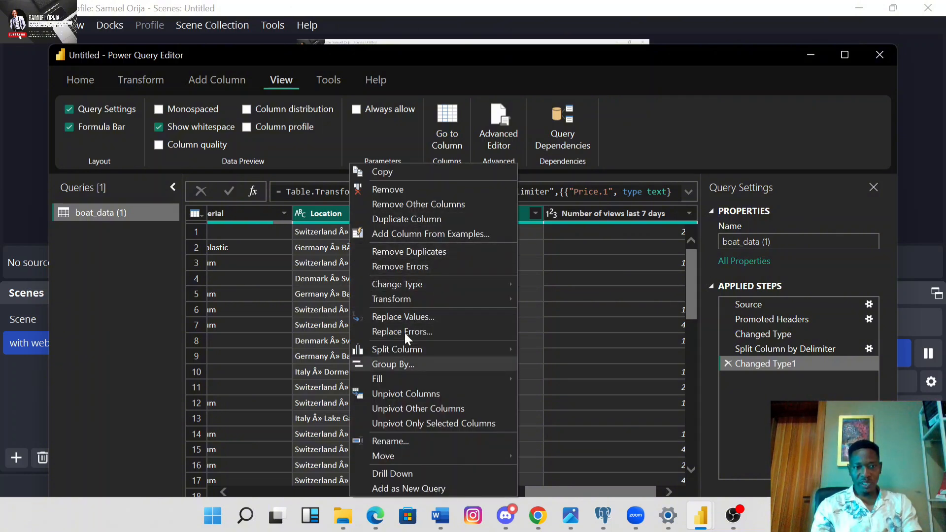
{"action": "mouse_move", "coordinate": [433, 346]}
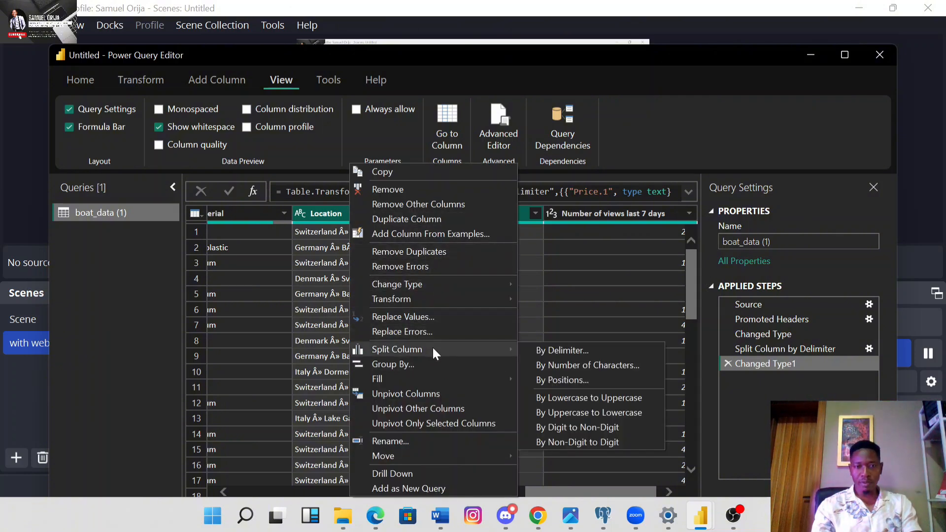
{"action": "left_click", "coordinate": [572, 412]}
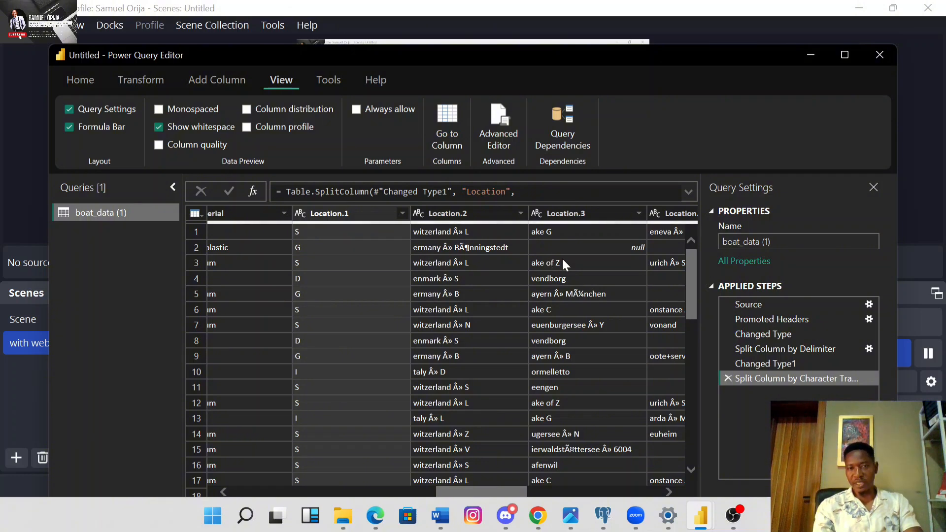
{"action": "scroll", "coordinate": [564, 301], "scroll_direction": "right", "scroll_amount": 2}
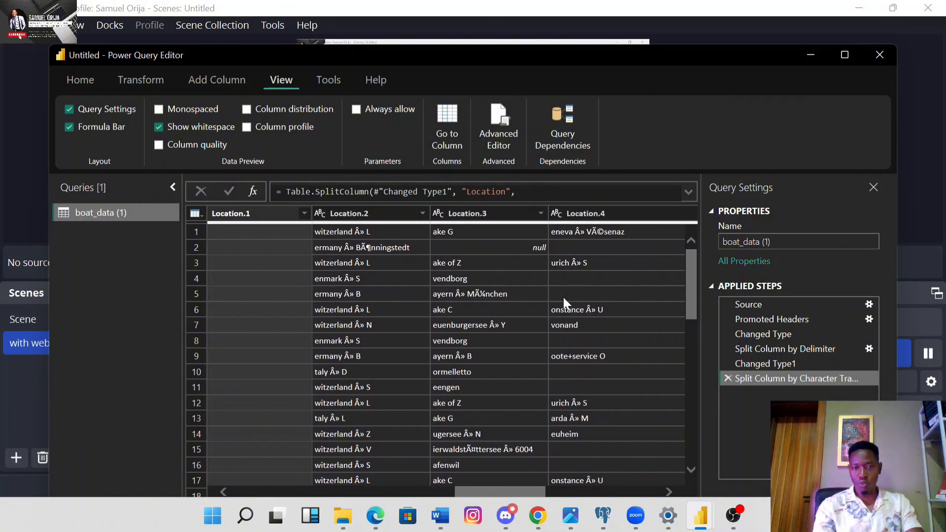
{"action": "scroll", "coordinate": [563, 296], "scroll_direction": "left", "scroll_amount": 2}
{"action": "scroll", "coordinate": [563, 296], "scroll_direction": "left", "scroll_amount": 3}
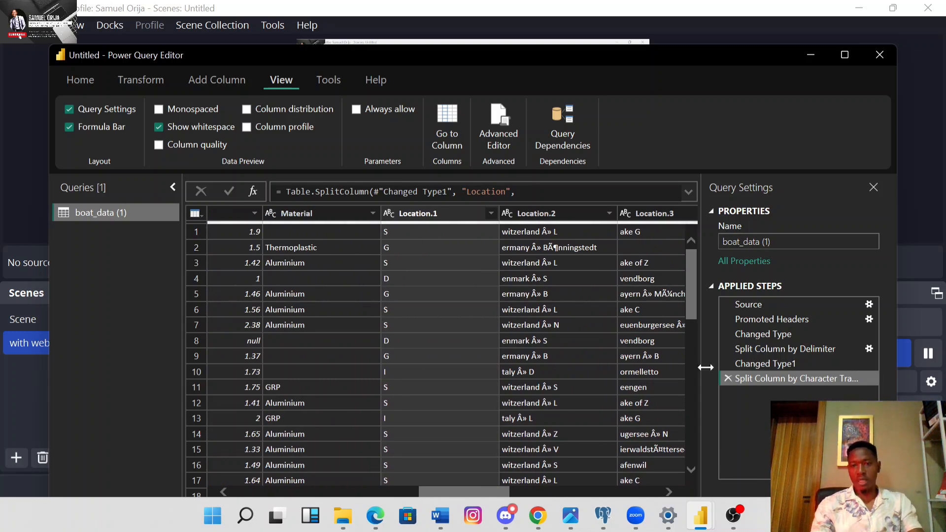
{"action": "left_click", "coordinate": [728, 380]}
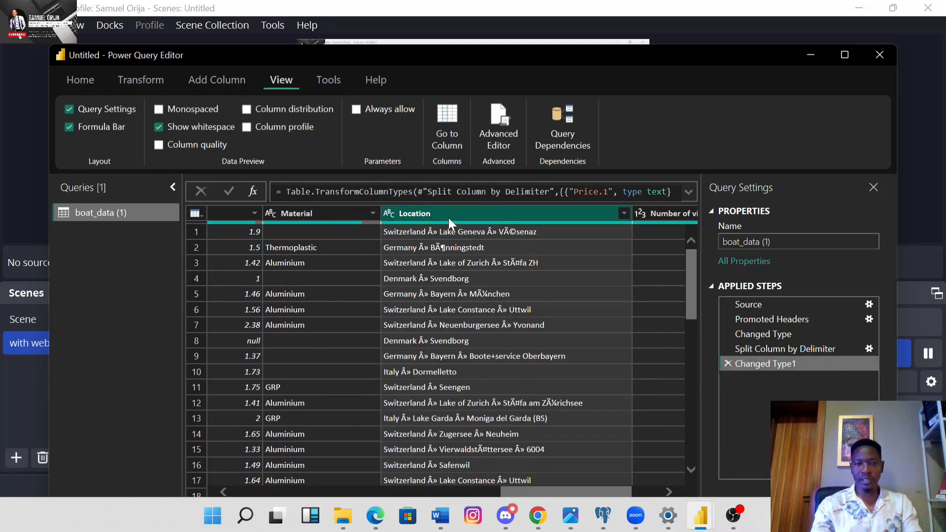
Try splitting the Location column at lowercase-to-uppercase transitions, and delete that split step.
{"action": "right_click", "coordinate": [448, 217]}
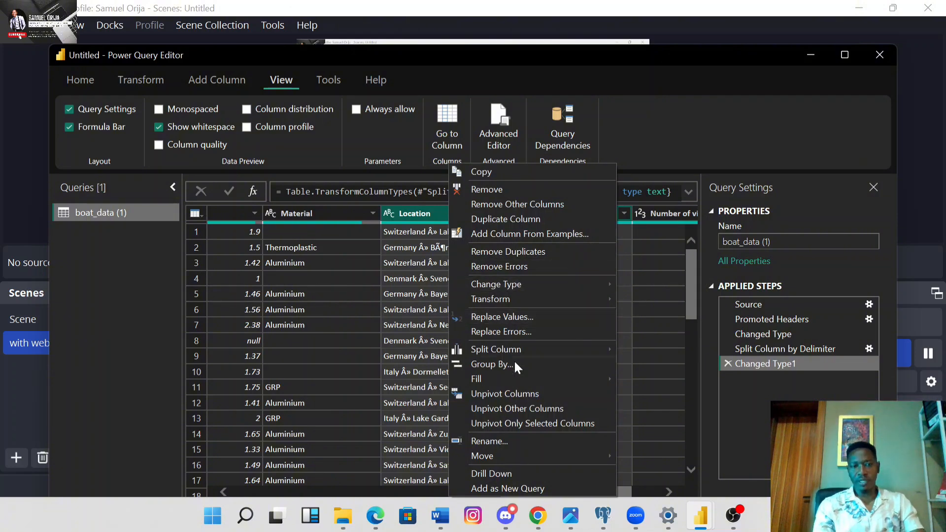
{"action": "mouse_move", "coordinate": [510, 345]}
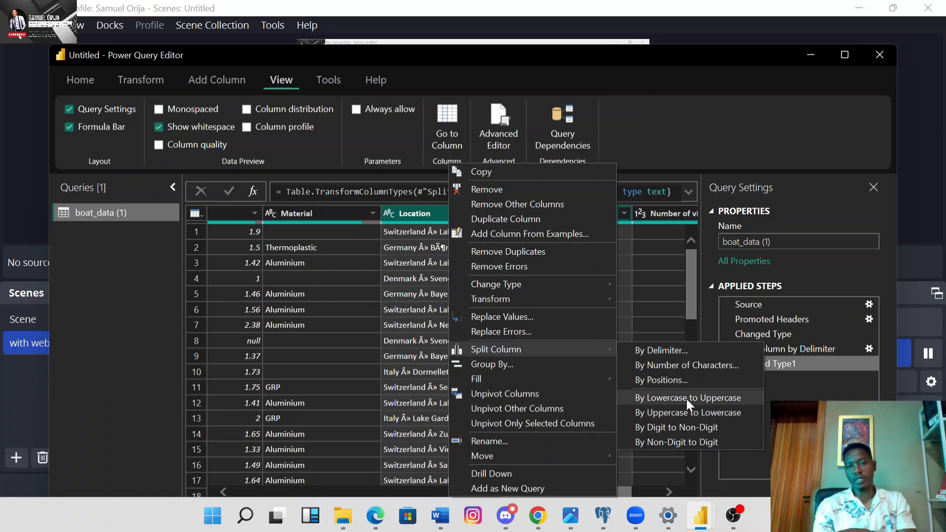
{"action": "left_click", "coordinate": [654, 399]}
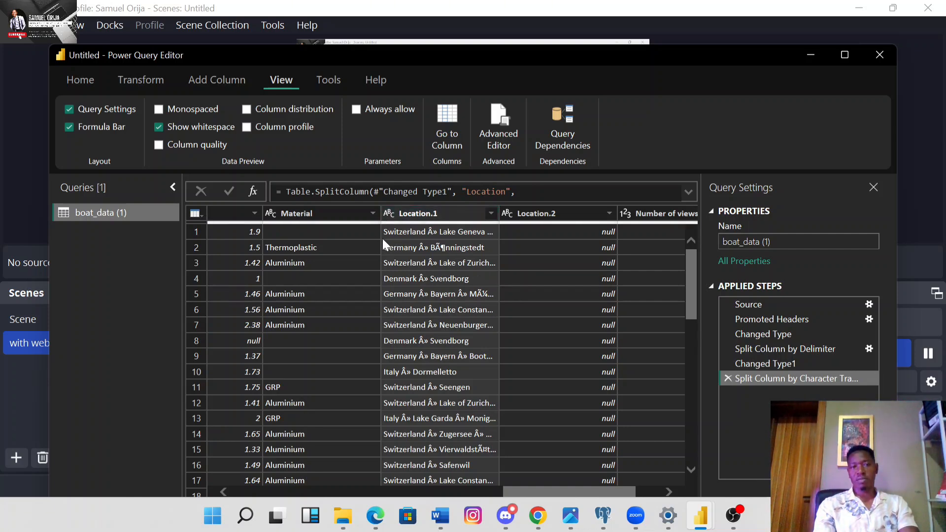
{"action": "left_click", "coordinate": [727, 378]}
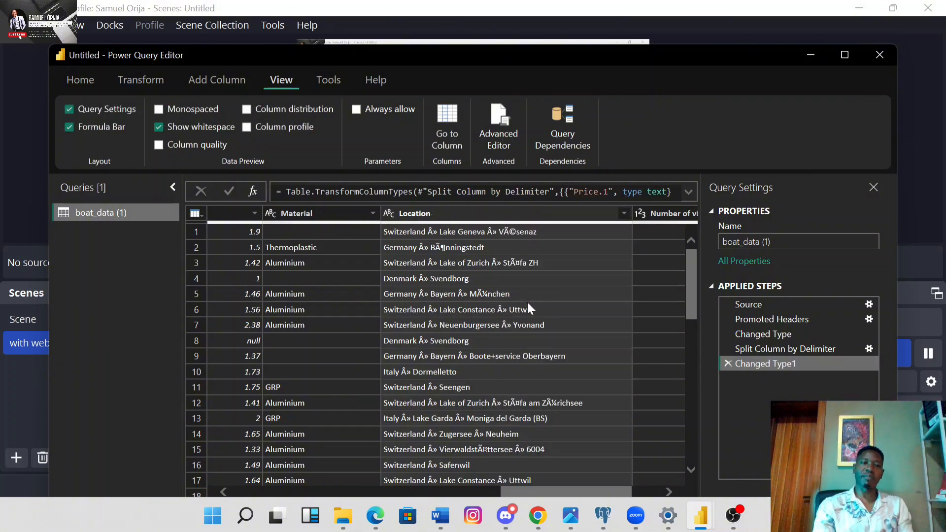
{"action": "left_click", "coordinate": [457, 217]}
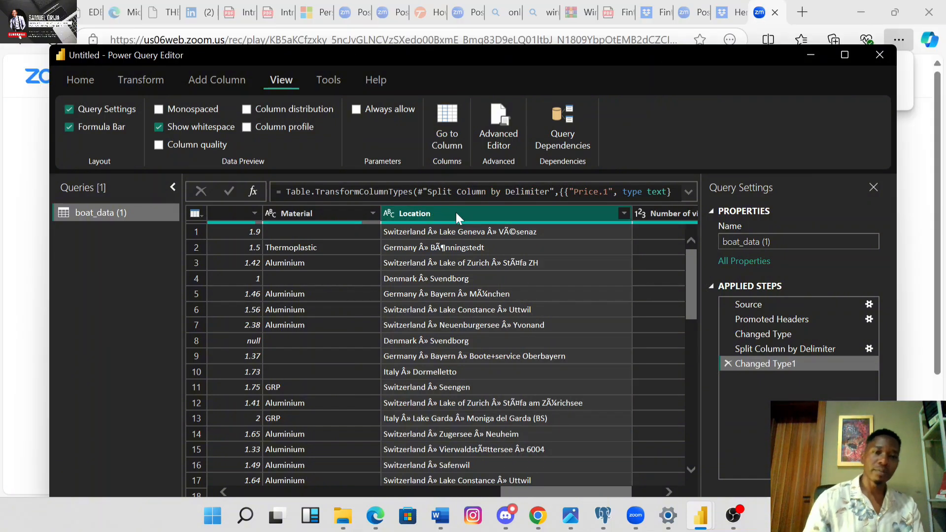
{"action": "right_click", "coordinate": [457, 212]}
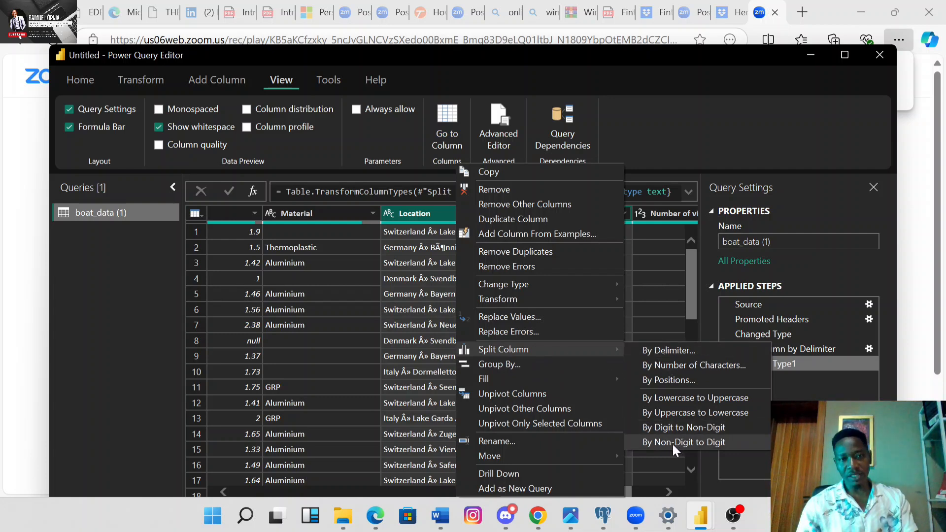
{"action": "left_click", "coordinate": [302, 227]}
{"action": "left_click", "coordinate": [297, 216]}
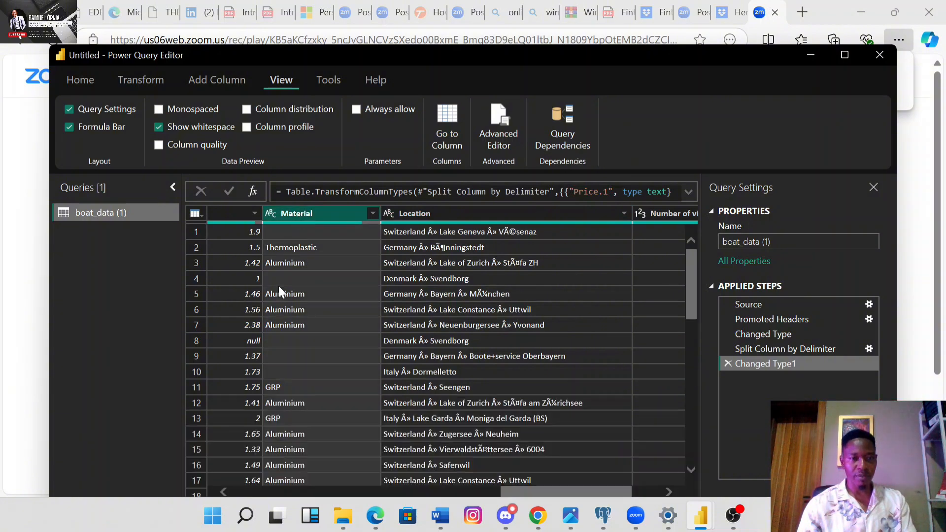
Delete the Changed Type1 and Split Column by Delimiter steps to restore the single Price column.
{"action": "scroll", "coordinate": [254, 309], "scroll_direction": "left", "scroll_amount": 10}
{"action": "scroll", "coordinate": [254, 310], "scroll_direction": "left", "scroll_amount": 5}
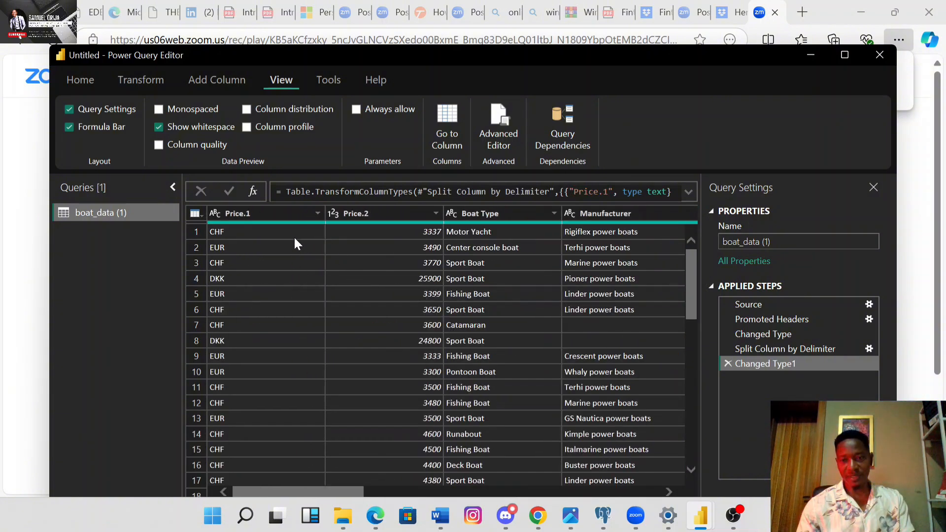
{"action": "left_click", "coordinate": [729, 348]}
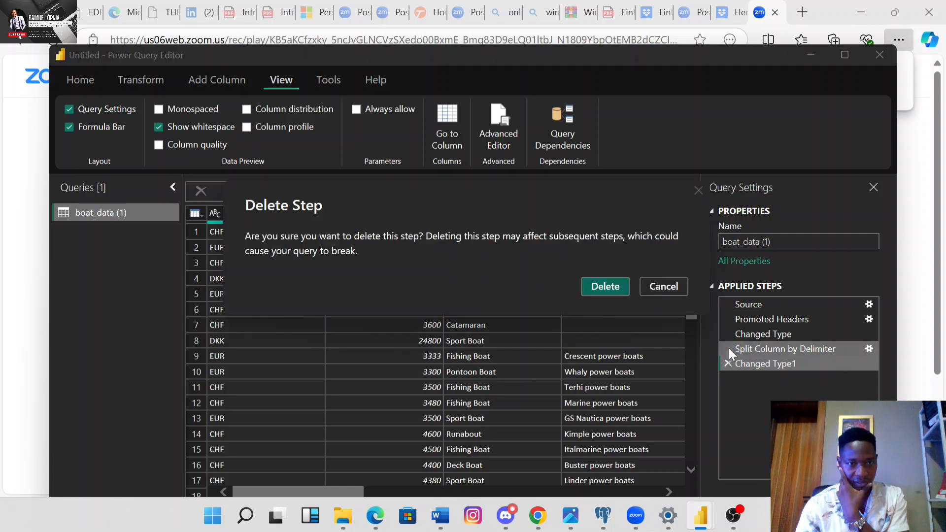
{"action": "key", "text": "Escape"}
{"action": "left_click", "coordinate": [728, 364]}
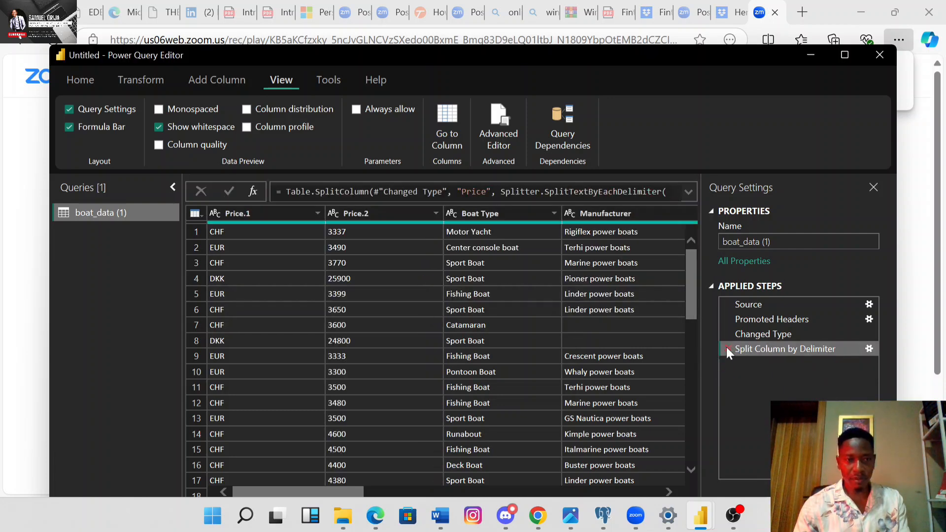
{"action": "left_click", "coordinate": [727, 348]}
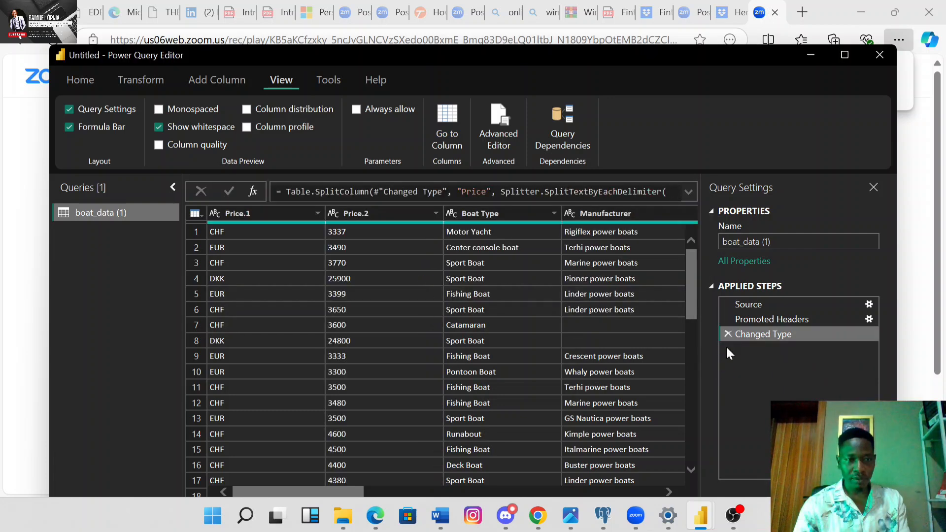
{"action": "left_click", "coordinate": [217, 213]}
{"action": "left_click", "coordinate": [406, 236]}
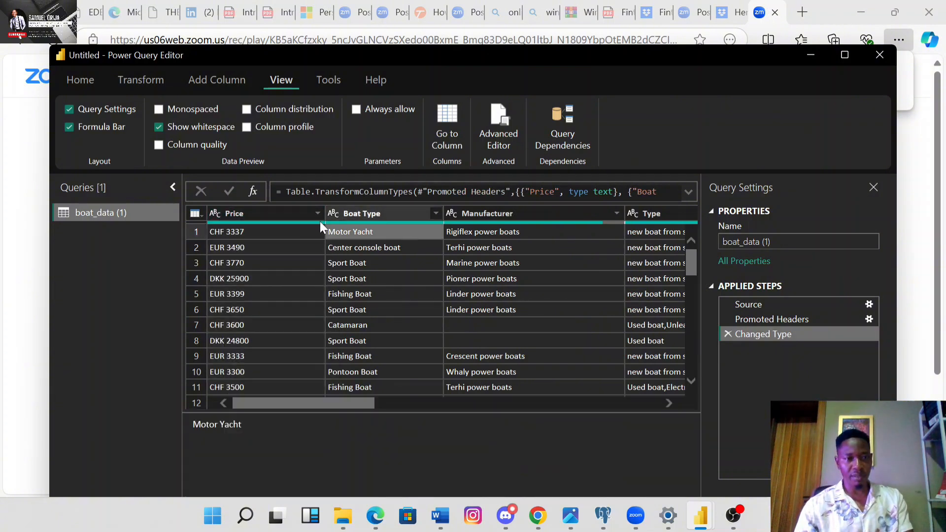
Try splitting the Price column at digit-to-non-digit transitions, and delete that split step.
{"action": "left_click", "coordinate": [272, 215]}
{"action": "right_click", "coordinate": [272, 219]}
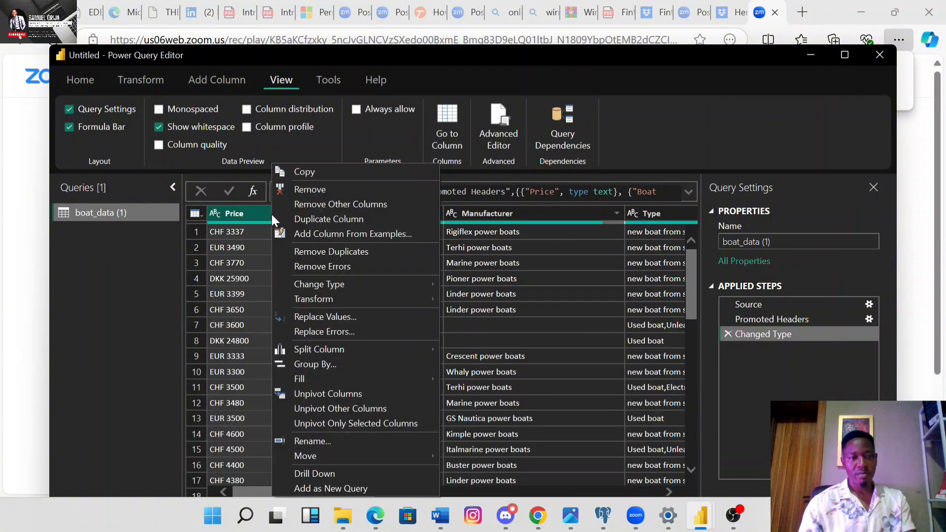
{"action": "mouse_move", "coordinate": [416, 358]}
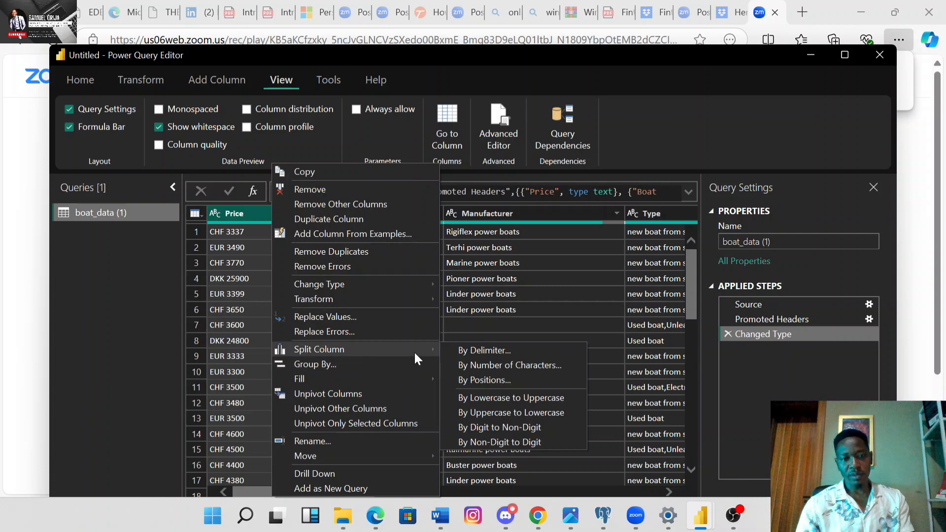
{"action": "left_click", "coordinate": [496, 428]}
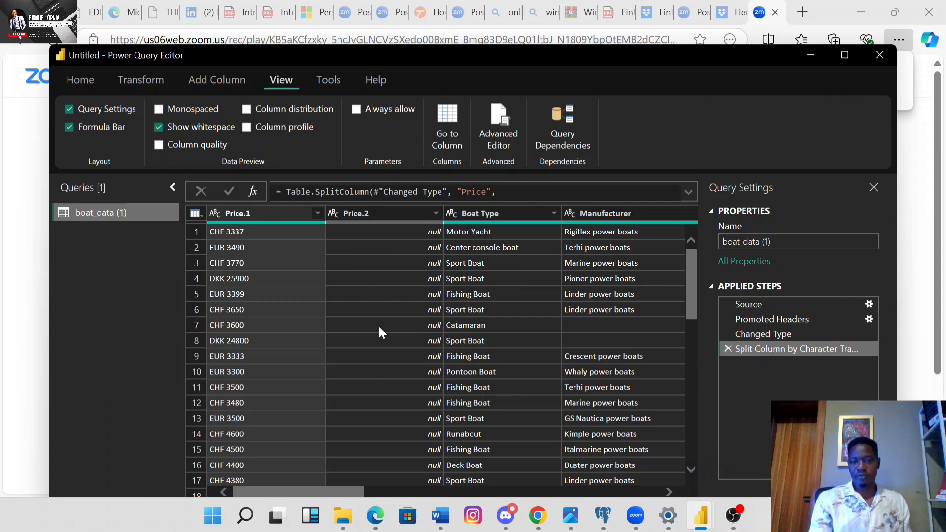
{"action": "left_click", "coordinate": [727, 350]}
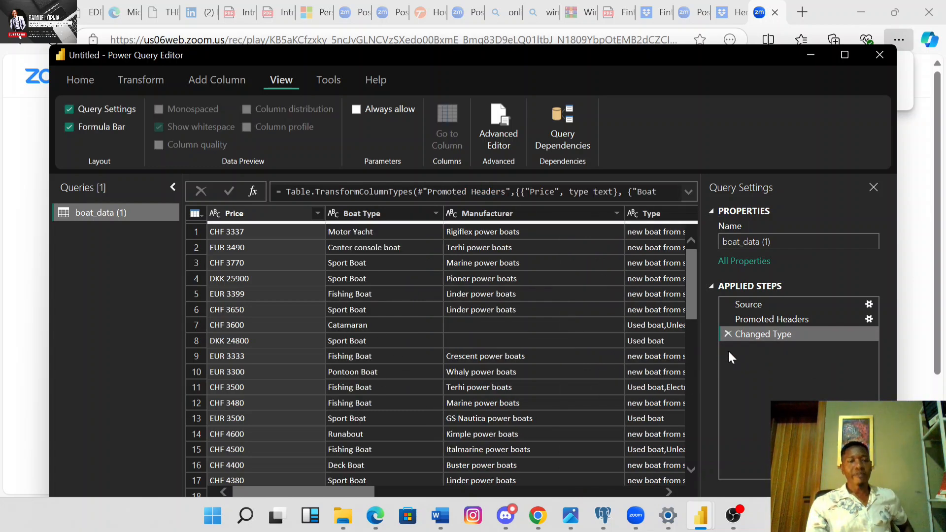
Split the Price column into currency code and amount at the non-digit-to-digit transition.
{"action": "right_click", "coordinate": [247, 219]}
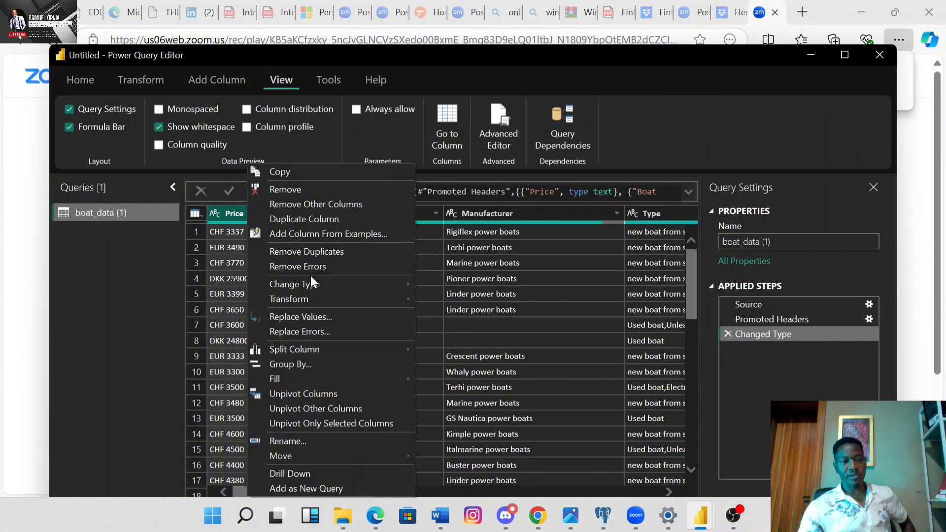
{"action": "mouse_move", "coordinate": [345, 353]}
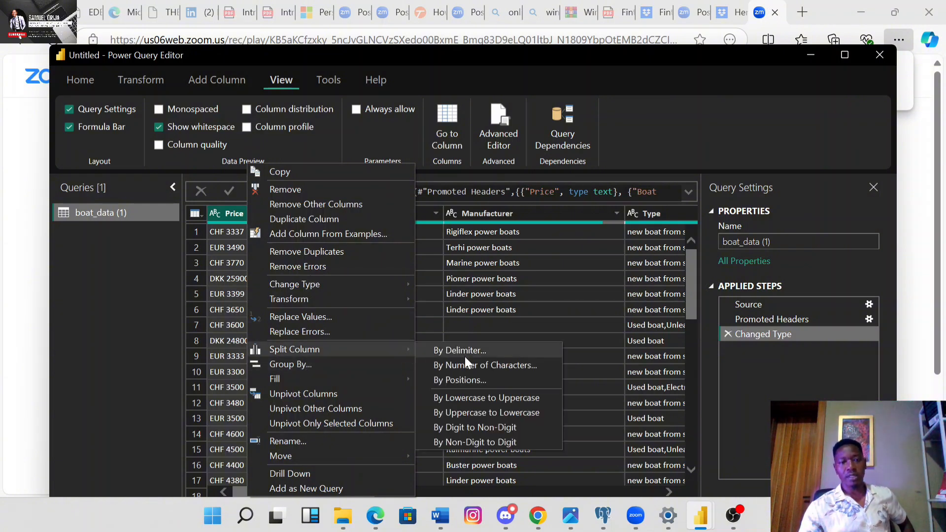
{"action": "left_click", "coordinate": [469, 442]}
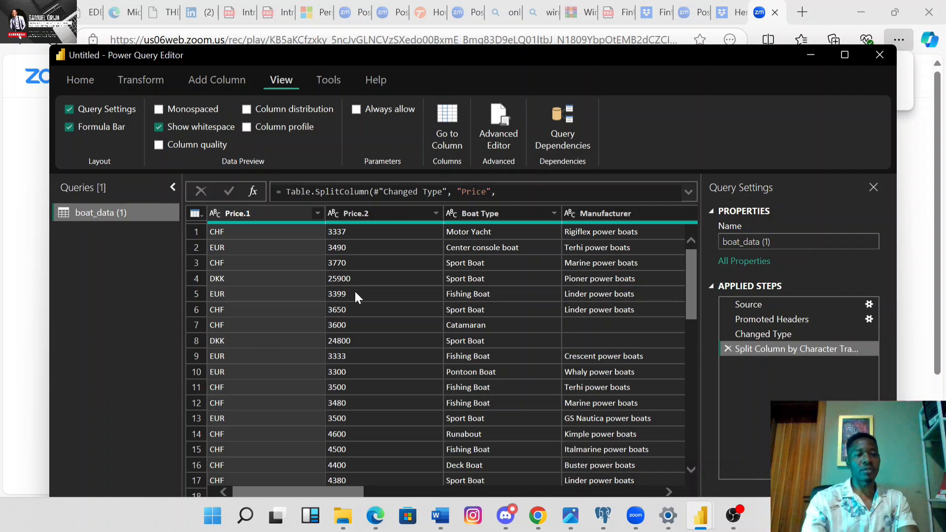
Maximize the editor window and set the data type of the Price.2 column to Whole Number.
{"action": "key", "text": "super+Up"}
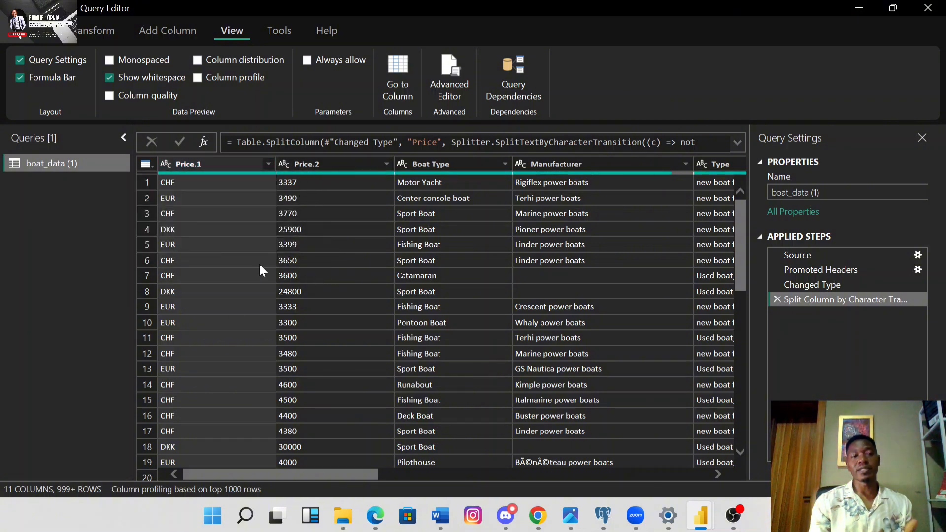
{"action": "left_click", "coordinate": [289, 168]}
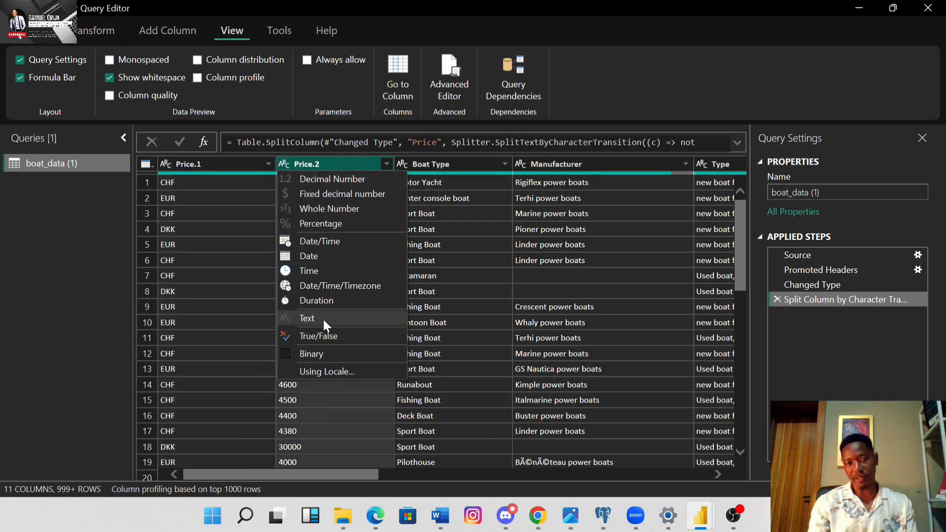
{"action": "left_click", "coordinate": [331, 210]}
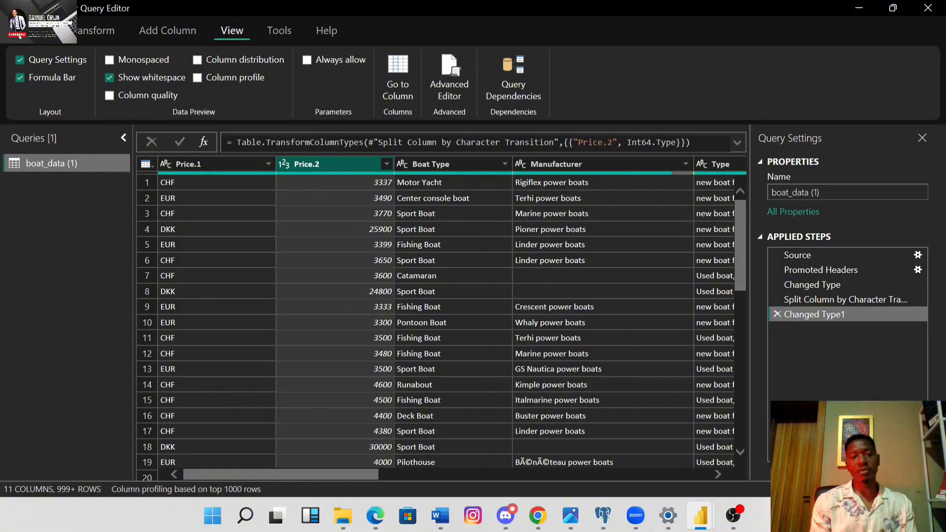
Rename the first column, which holds the currency codes, as Currency.
{"action": "left_click_drag", "start_coordinate": [344, 476], "coordinate": [471, 476]}
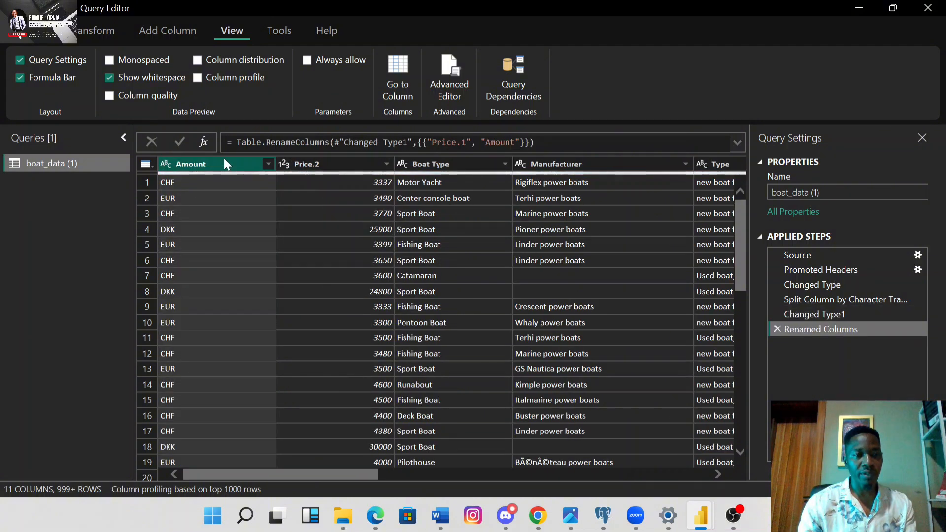
{"action": "double_click", "coordinate": [224, 159]}
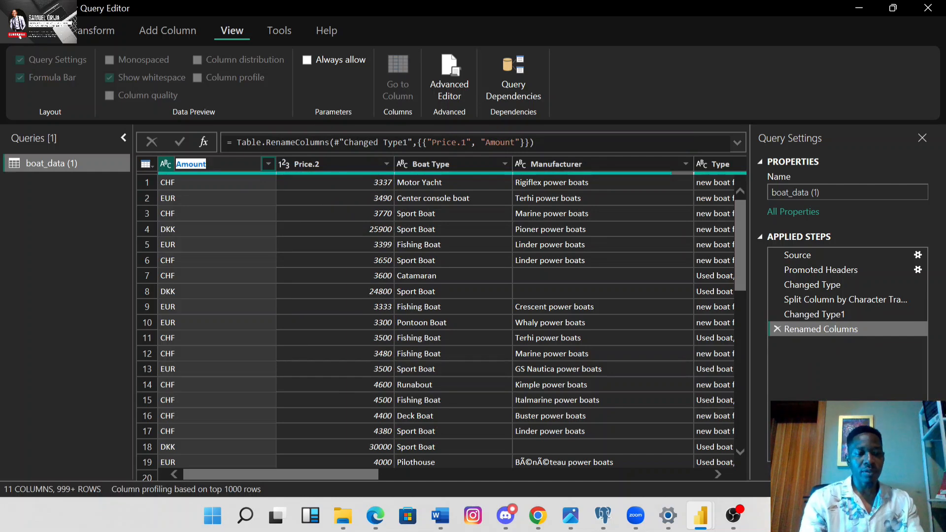
{"action": "type", "text": "Currency"}
{"action": "key", "text": "Return"}
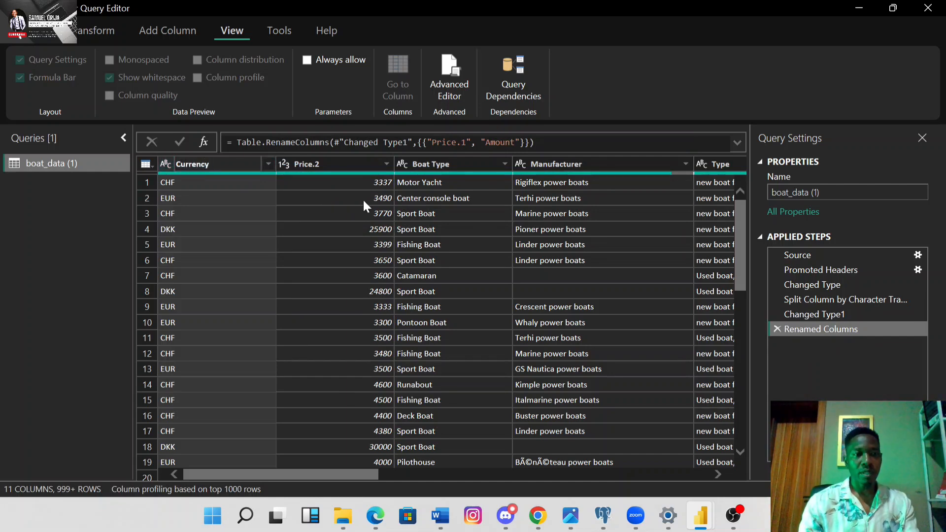
Rename the Price.2 column as Amount.
{"action": "double_click", "coordinate": [306, 164]}
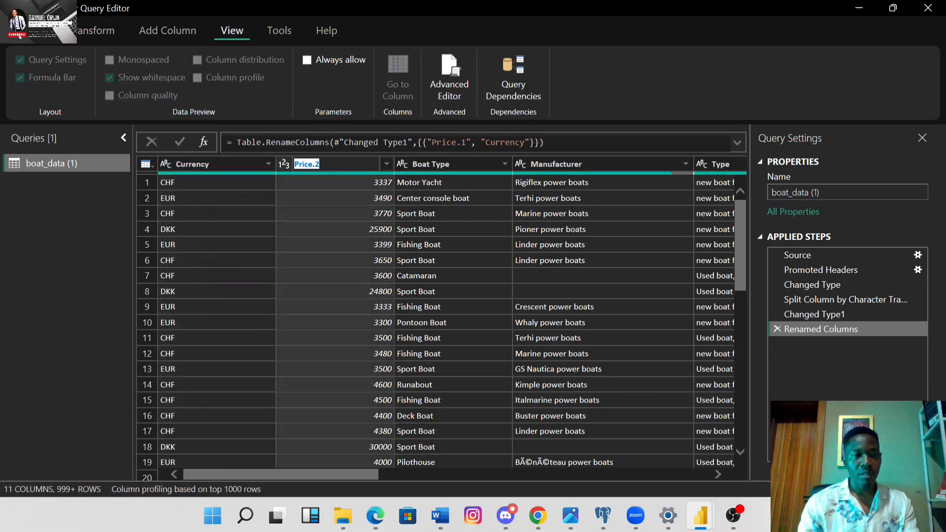
{"action": "type", "text": "Amiu"}
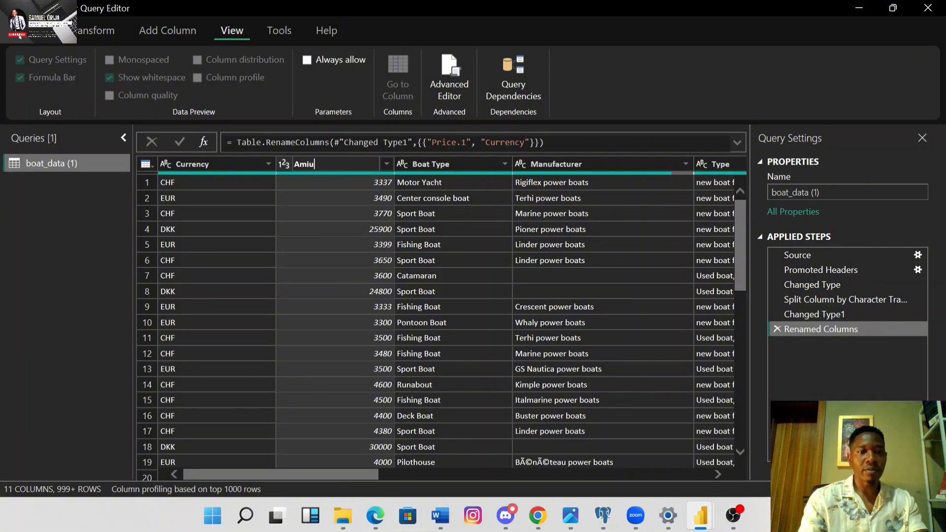
{"action": "key", "text": "BackSpace"}
{"action": "key", "text": "BackSpace"}
{"action": "type", "text": "ount"}
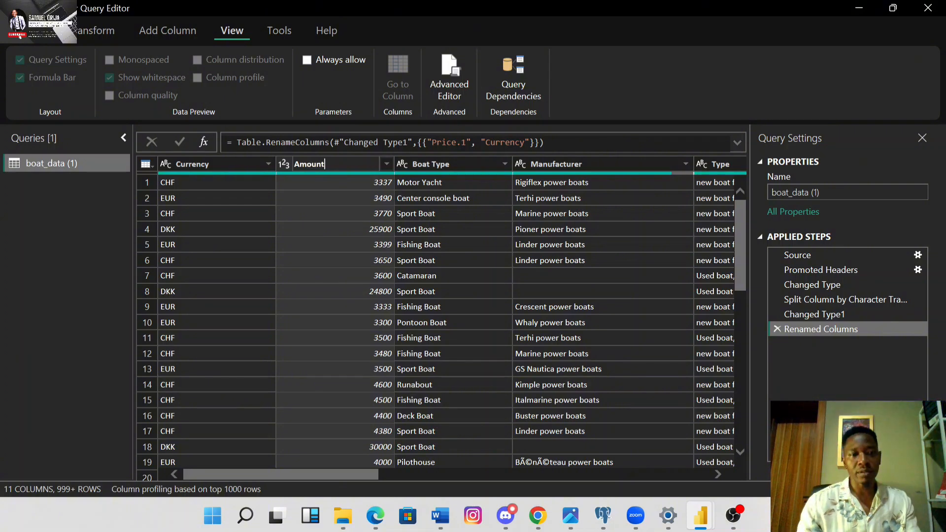
{"action": "key", "text": "Escape"}
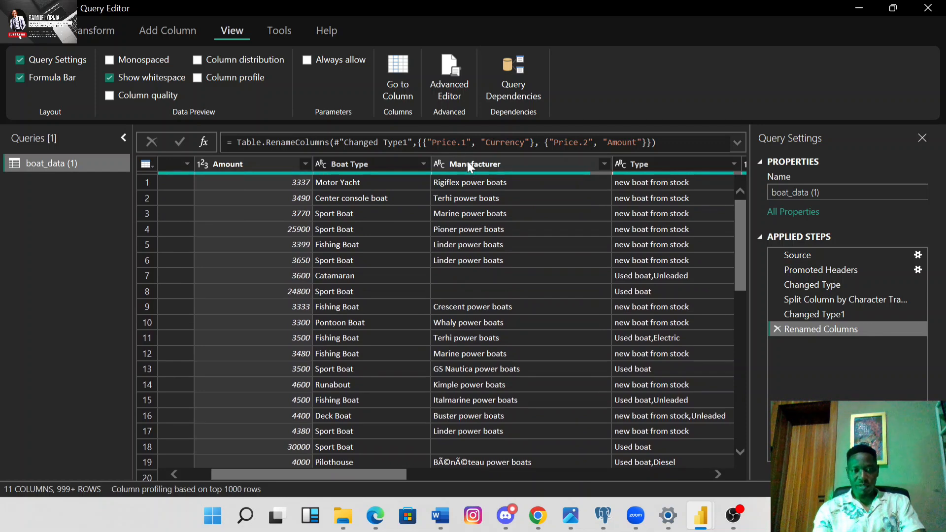
Try removing blank rows with the Manufacturer column selected, and delete that applied step.
{"action": "left_click", "coordinate": [467, 162]}
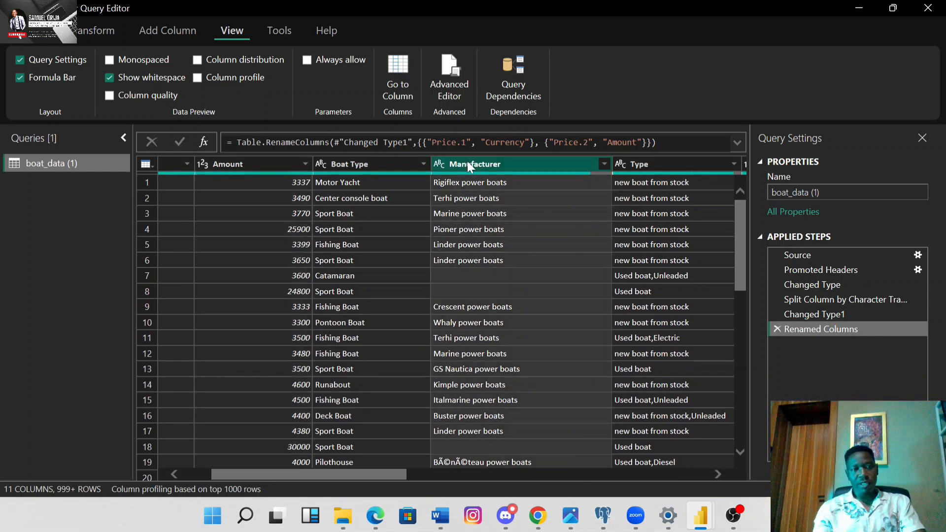
{"action": "right_click", "coordinate": [467, 168]}
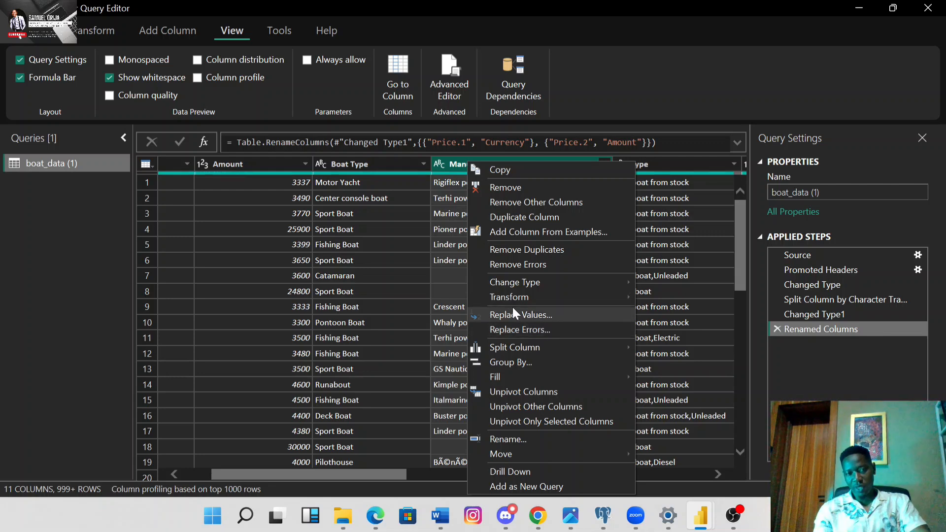
{"action": "left_click", "coordinate": [594, 92]}
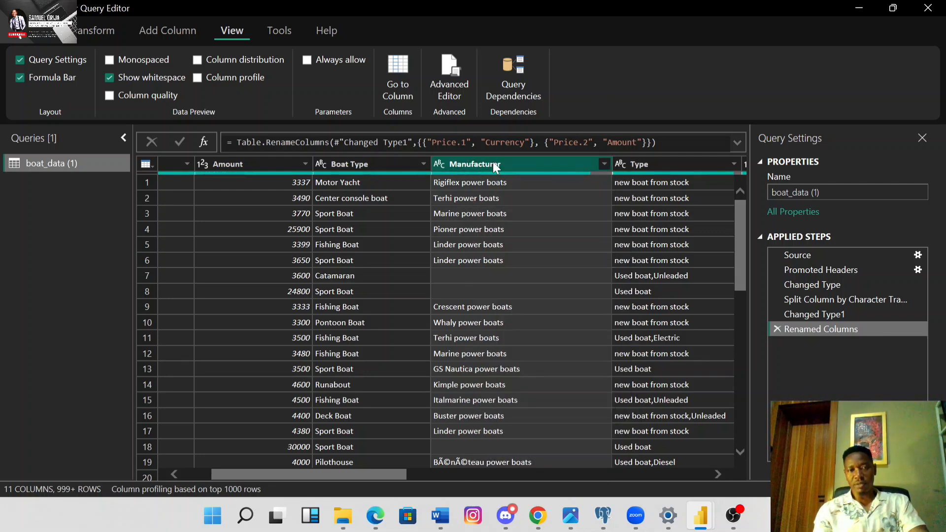
{"action": "left_click", "coordinate": [47, 31]}
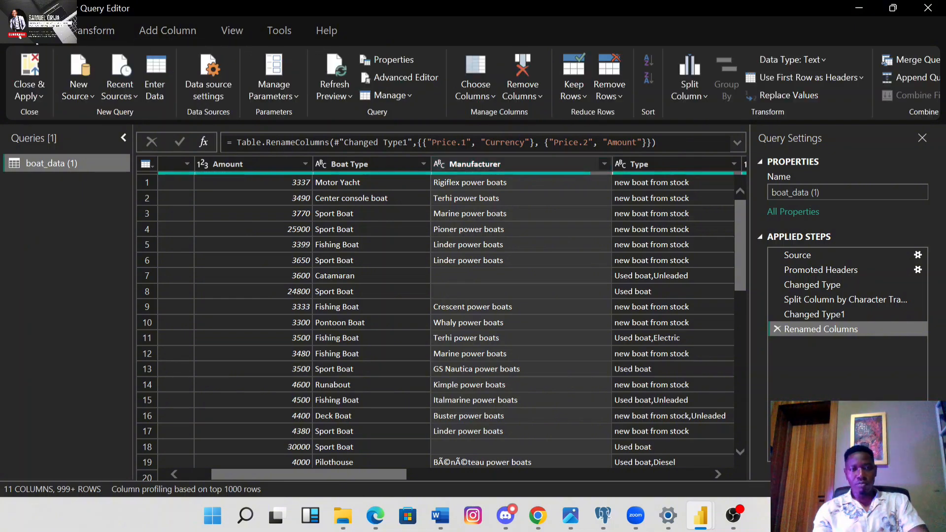
{"action": "left_click", "coordinate": [618, 95]}
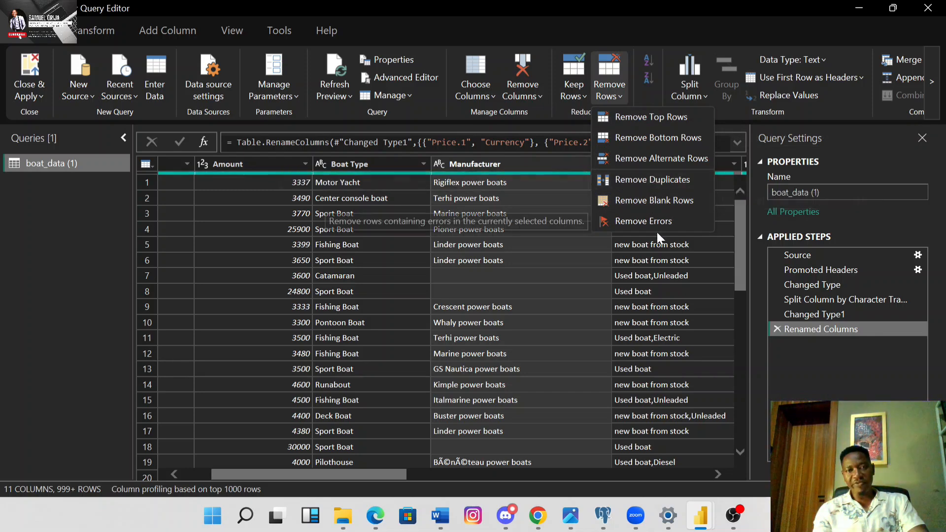
{"action": "left_click", "coordinate": [654, 25]}
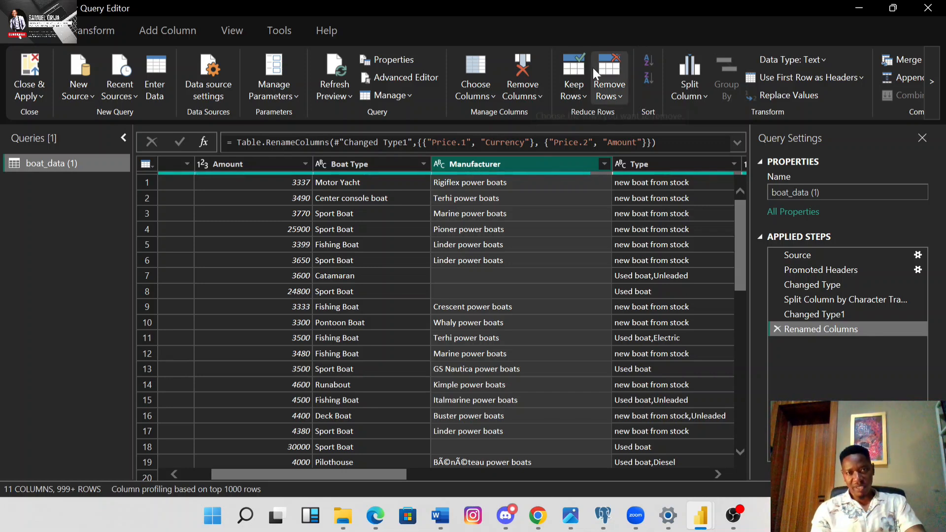
{"action": "left_click", "coordinate": [619, 95]}
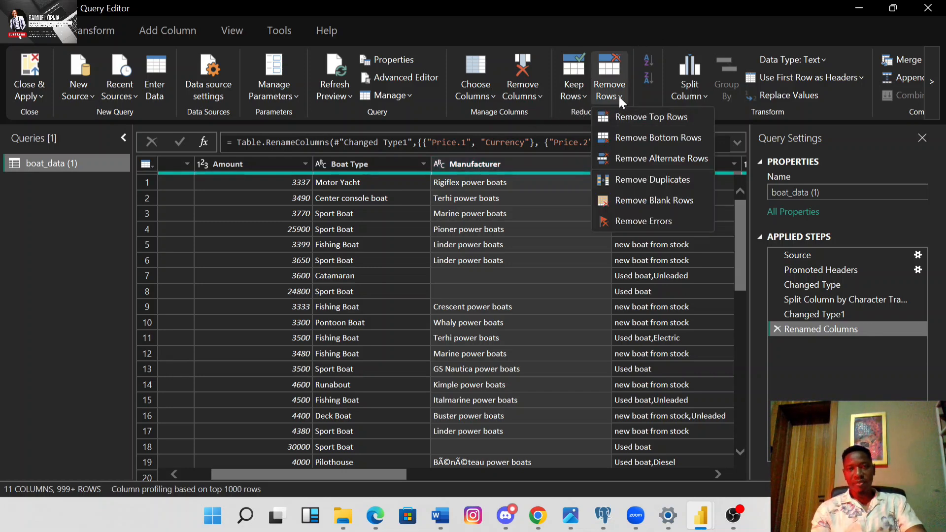
{"action": "left_click", "coordinate": [643, 201]}
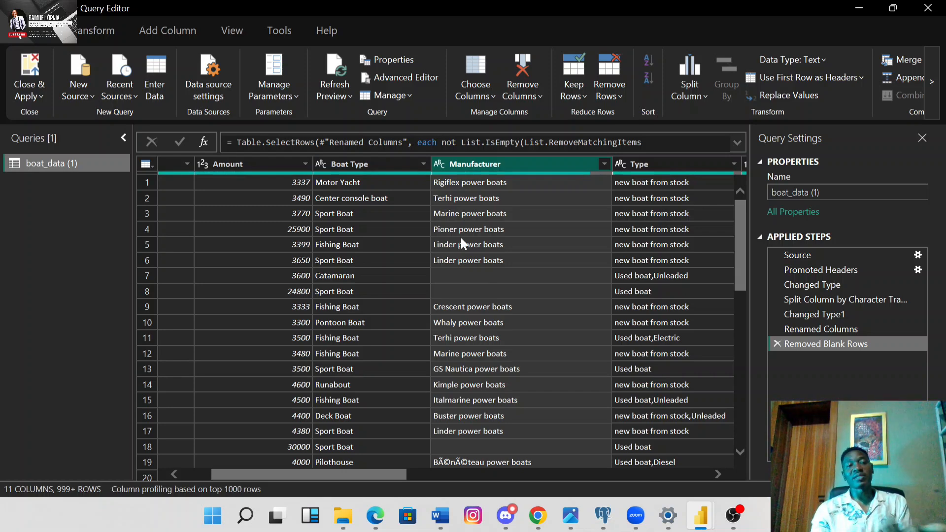
{"action": "left_click", "coordinate": [777, 343]}
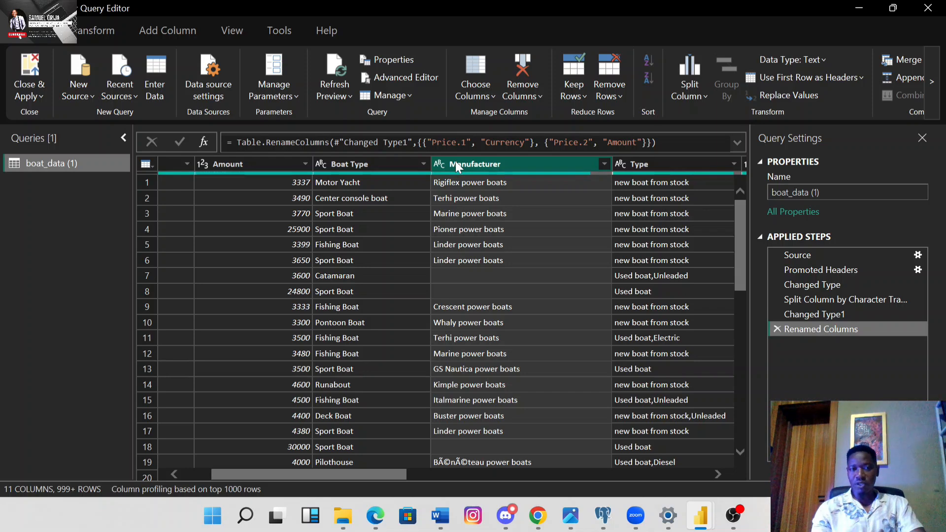
Try filtering the (blank) entry out of the Manufacturer column, and delete that filter step.
{"action": "left_click", "coordinate": [603, 164]}
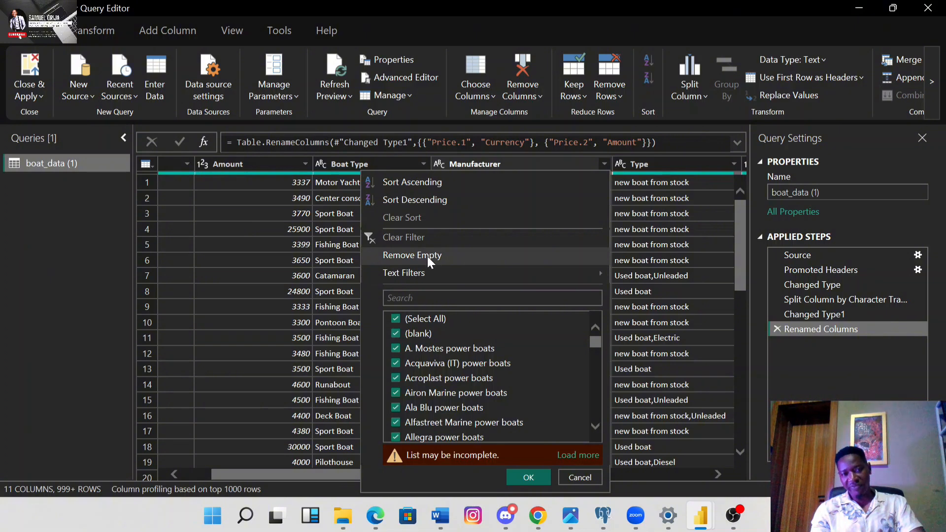
{"action": "left_click", "coordinate": [396, 337]}
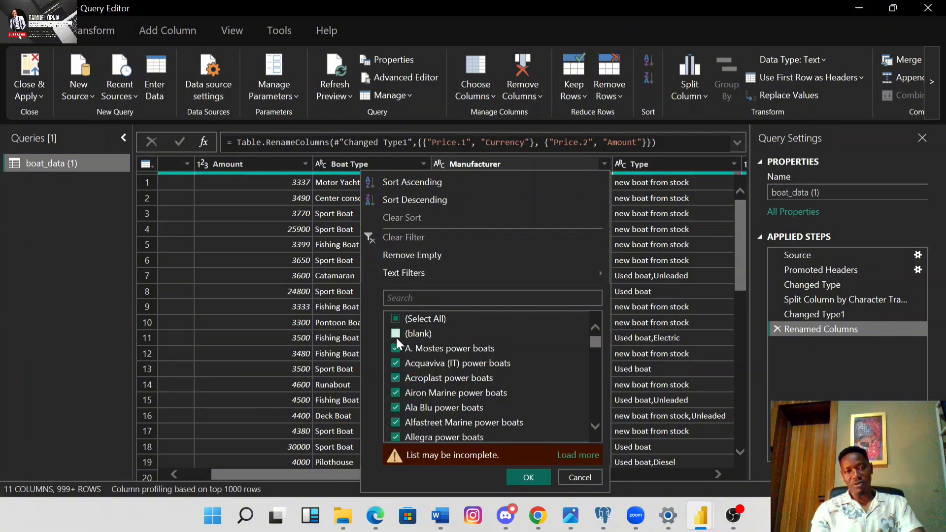
{"action": "left_click", "coordinate": [523, 479]}
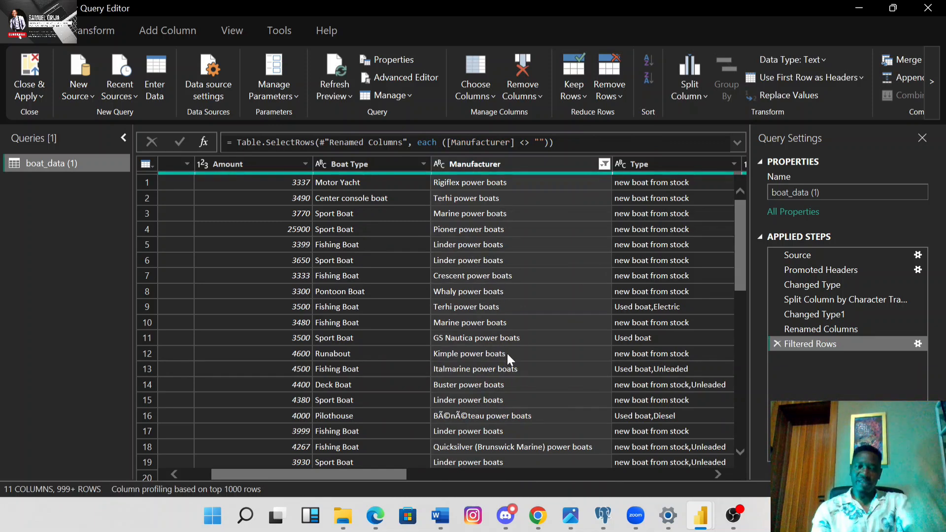
{"action": "left_click", "coordinate": [778, 344]}
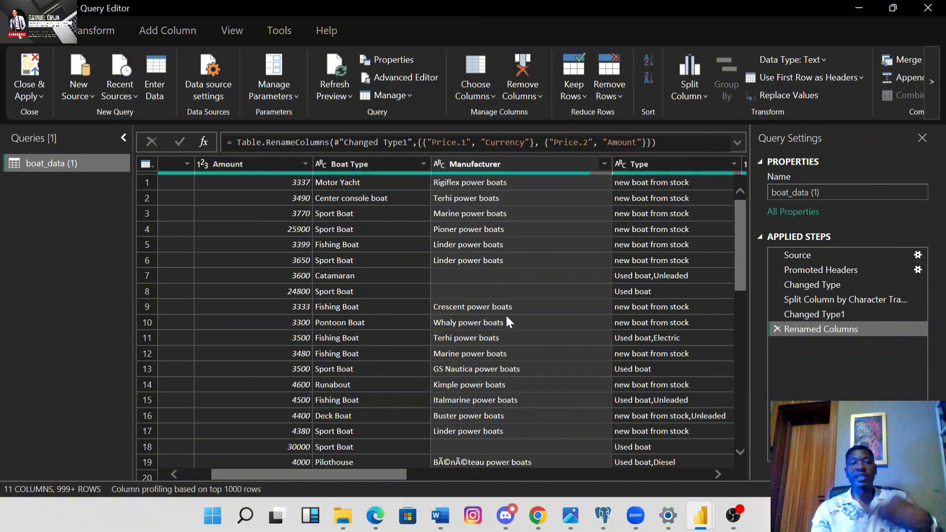
Filter the Manufacturer column with Remove Empty to exclude rows without a manufacturer.
{"action": "left_click", "coordinate": [603, 164]}
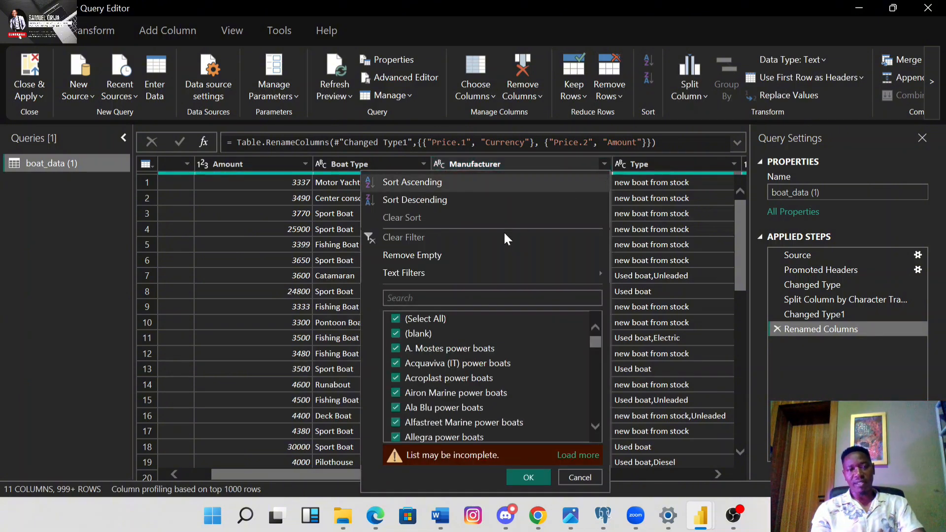
{"action": "left_click", "coordinate": [438, 255]}
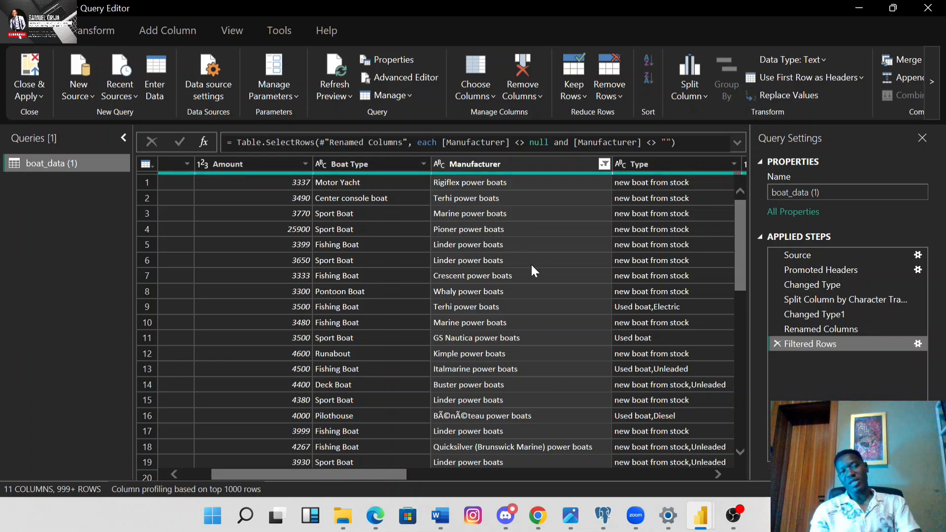
Copy the first row's value in the Location column.
{"action": "scroll", "coordinate": [531, 345], "scroll_direction": "right", "scroll_amount": 5}
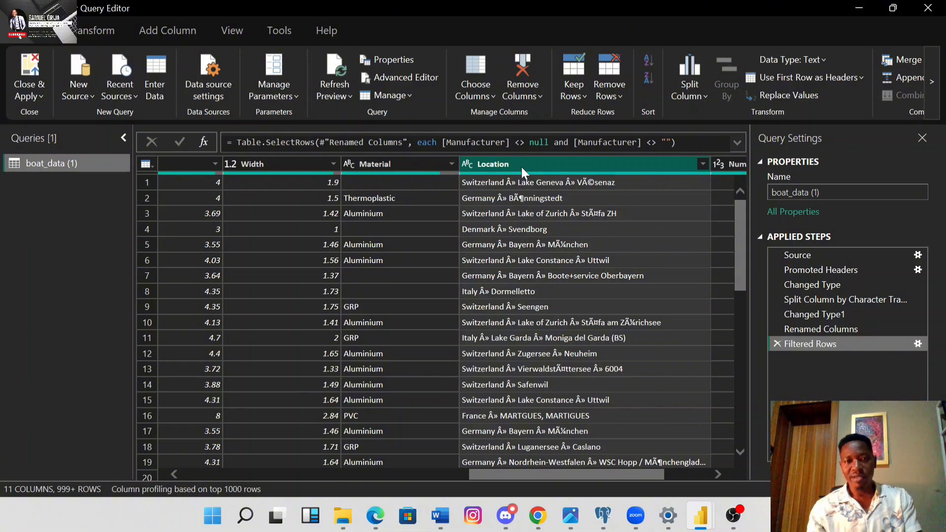
{"action": "right_click", "coordinate": [521, 167]}
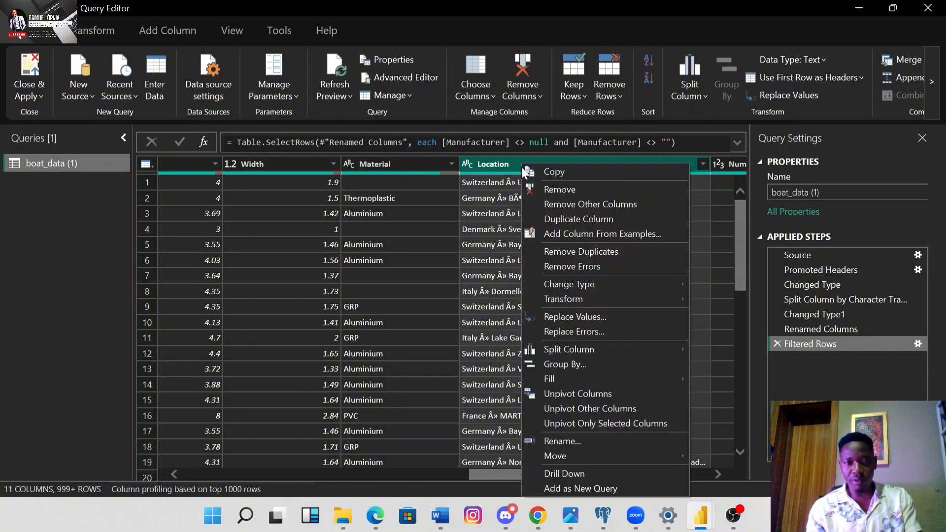
{"action": "left_click", "coordinate": [478, 186]}
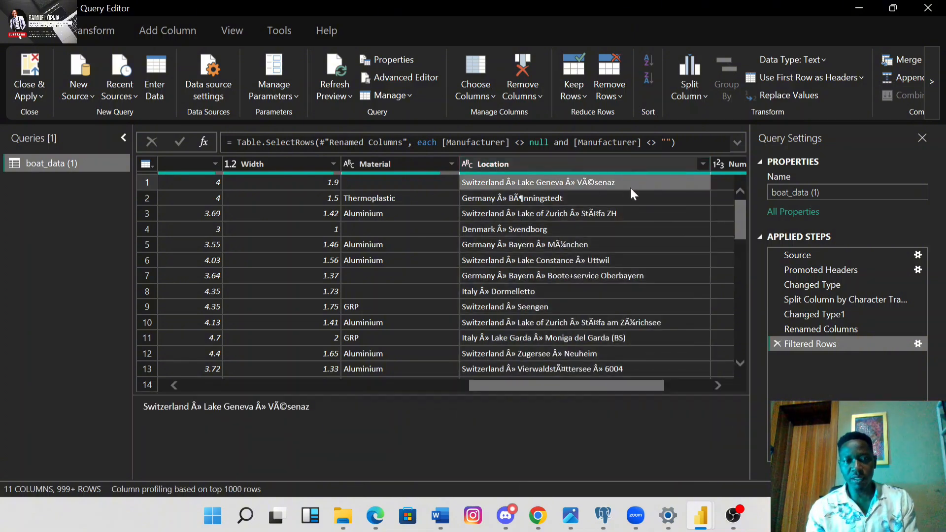
{"action": "left_click", "coordinate": [561, 165]}
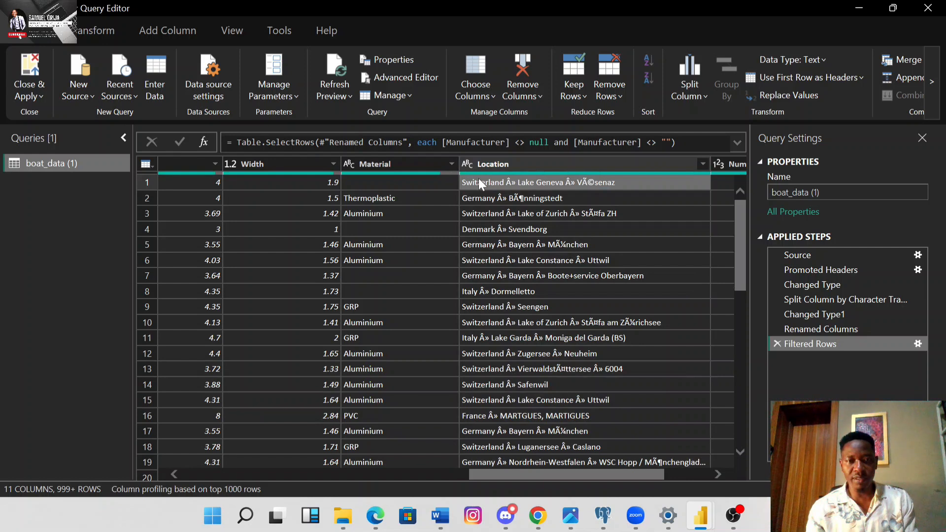
{"action": "left_click", "coordinate": [480, 183]}
{"action": "right_click", "coordinate": [479, 184]}
{"action": "left_click", "coordinate": [516, 189]}
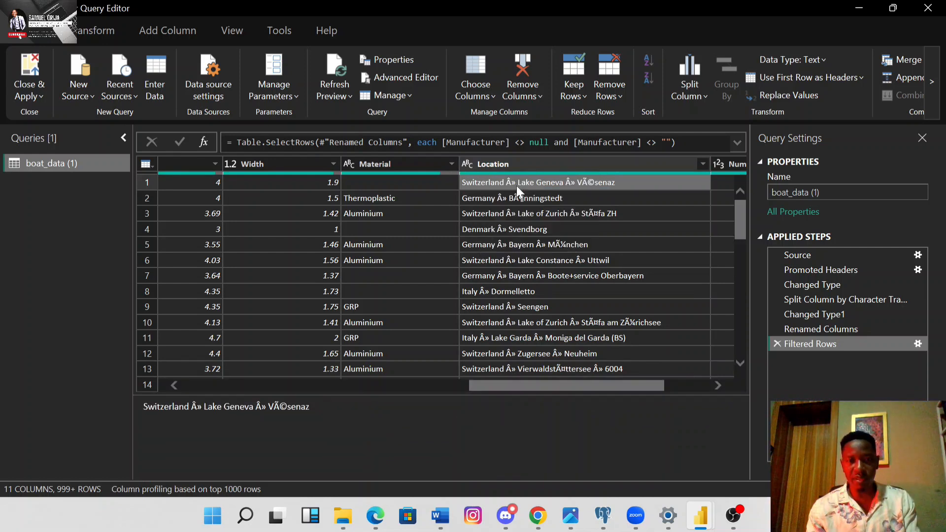
Start Replace Values on the Location column and paste the copied location text as the value to find.
{"action": "left_click", "coordinate": [491, 168]}
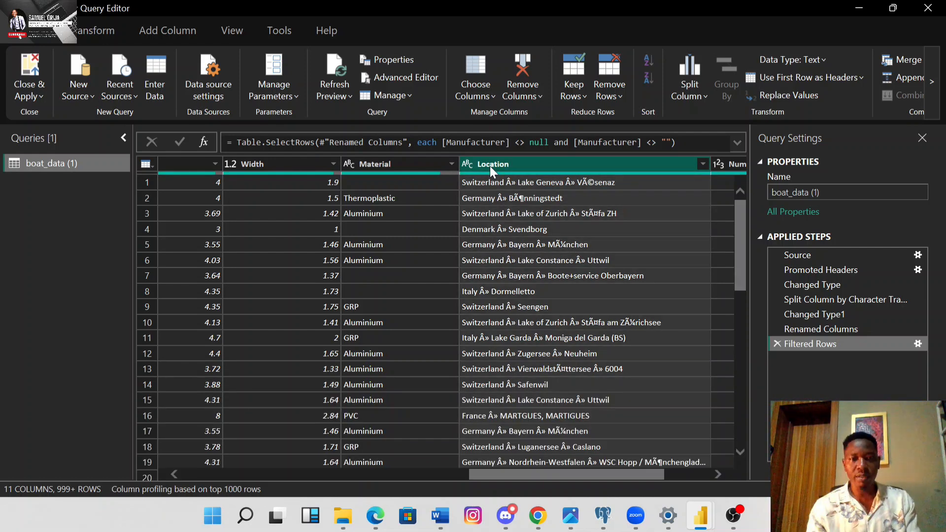
{"action": "right_click", "coordinate": [490, 167]}
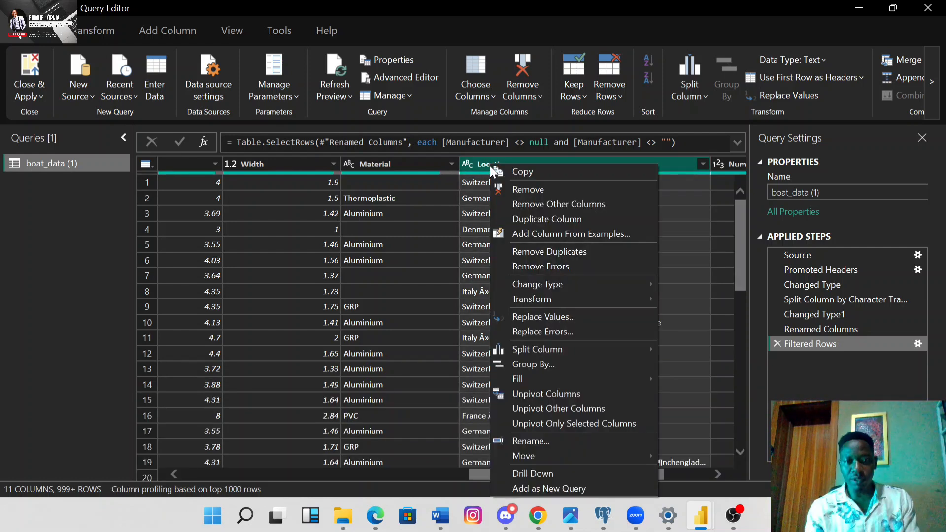
{"action": "left_click", "coordinate": [561, 318]}
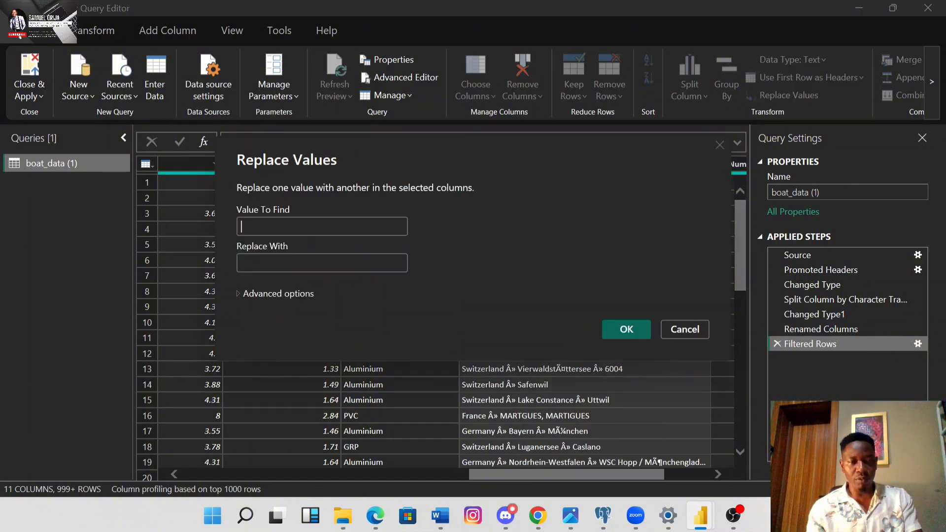
{"action": "type", "text": "Switzerland Â» Lake Geneva Â» VÃ©senaz"}
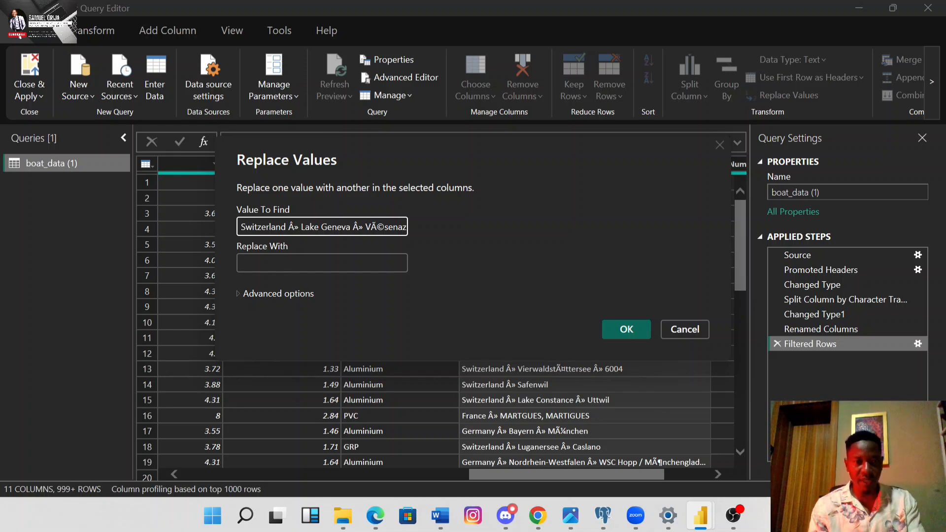
Trim the value to find down to the "Â»" separator with its leading space.
{"action": "left_click", "coordinate": [286, 227]}
{"action": "key", "text": "BackSpace"}
{"action": "key", "text": "BackSpace"}
{"action": "key", "text": "BackSpace"}
{"action": "key", "text": "BackSpace"}
{"action": "key", "text": "BackSpace"}
{"action": "key", "text": "BackSpace"}
{"action": "key", "text": "BackSpace"}
{"action": "key", "text": "BackSpace"}
{"action": "key", "text": "BackSpace"}
{"action": "key", "text": "BackSpace"}
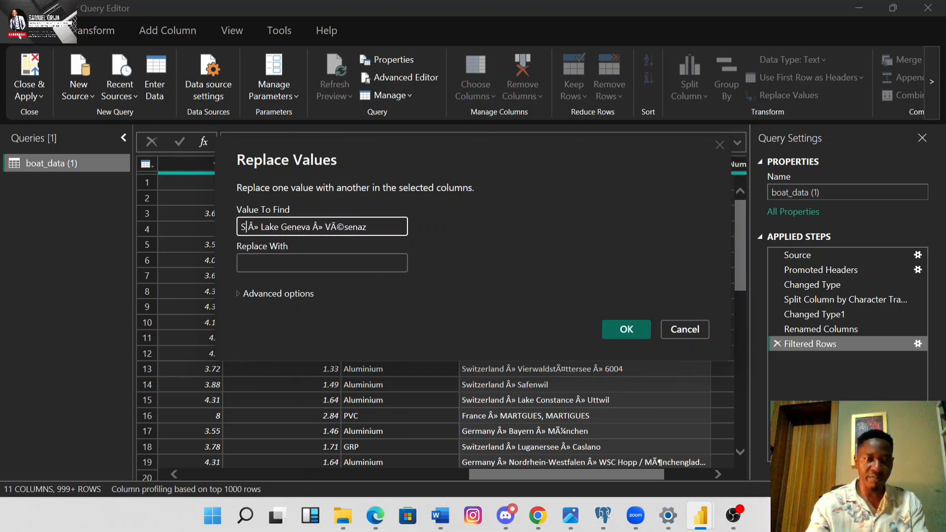
{"action": "key", "text": "BackSpace"}
{"action": "left_click", "coordinate": [363, 227]}
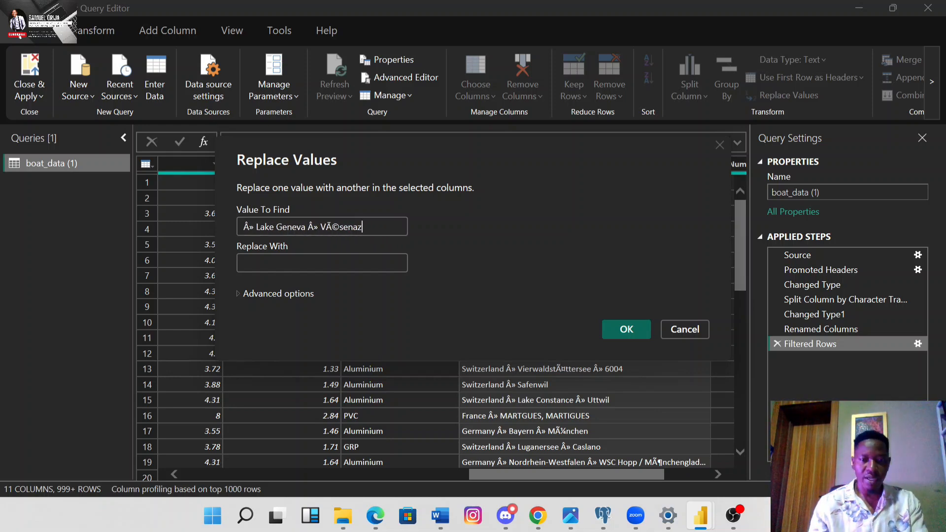
{"action": "key", "text": "BackSpace"}
{"action": "key", "text": "BackSpace"}
{"action": "key", "text": "BackSpace"}
{"action": "key", "text": "BackSpace"}
{"action": "key", "text": "BackSpace"}
{"action": "key", "text": "BackSpace"}
{"action": "key", "text": "BackSpace"}
{"action": "key", "text": "BackSpace"}
{"action": "key", "text": "BackSpace"}
{"action": "key", "text": "BackSpace"}
{"action": "key", "text": "BackSpace"}
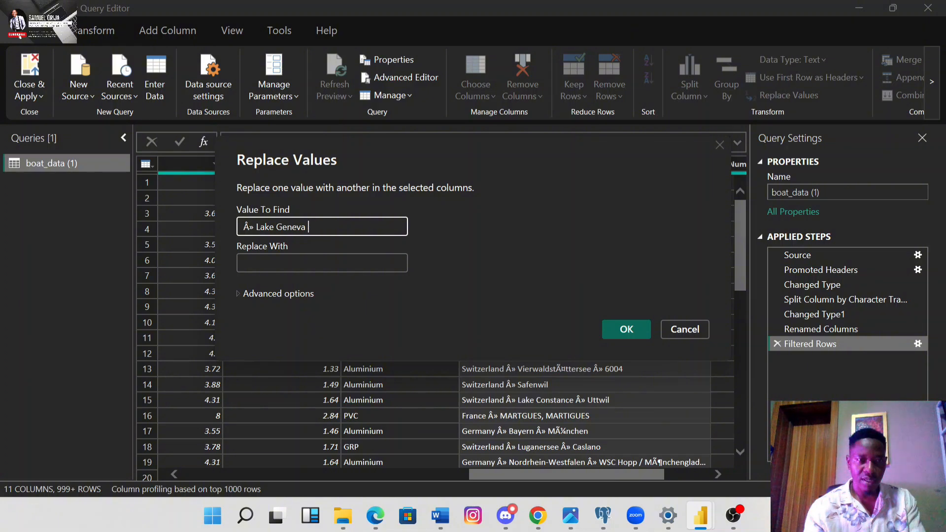
{"action": "key", "text": "BackSpace"}
{"action": "key", "text": "BackSpace"}
{"action": "key", "text": "BackSpace"}
{"action": "key", "text": "BackSpace"}
{"action": "key", "text": "BackSpace"}
{"action": "key", "text": "BackSpace"}
{"action": "key", "text": "BackSpace"}
{"action": "key", "text": "BackSpace"}
{"action": "key", "text": "BackSpace"}
{"action": "key", "text": "BackSpace"}
{"action": "key", "text": "BackSpace"}
{"action": "key", "text": "BackSpace"}
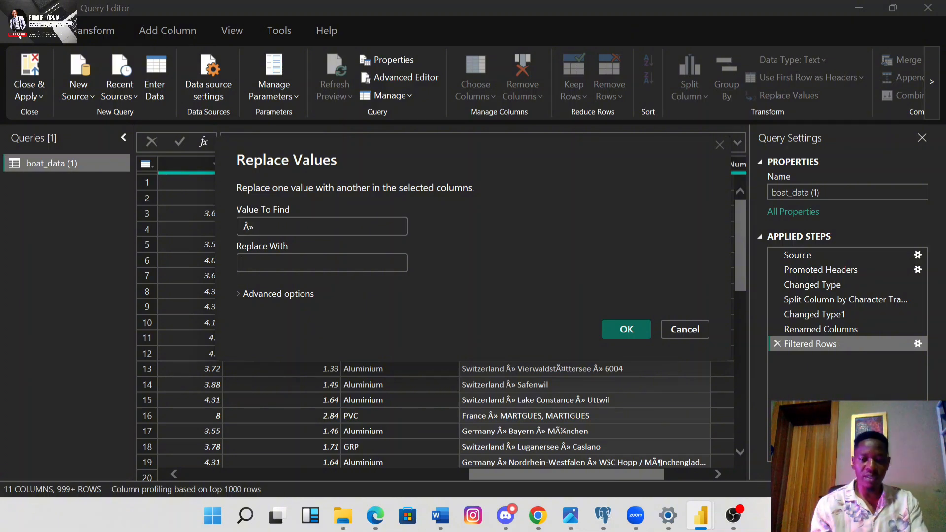
Set the replacement to a comma, apply it to the Location column, and check the cell in row 17.
{"action": "left_click", "coordinate": [296, 263]}
{"action": "type", "text": ","}
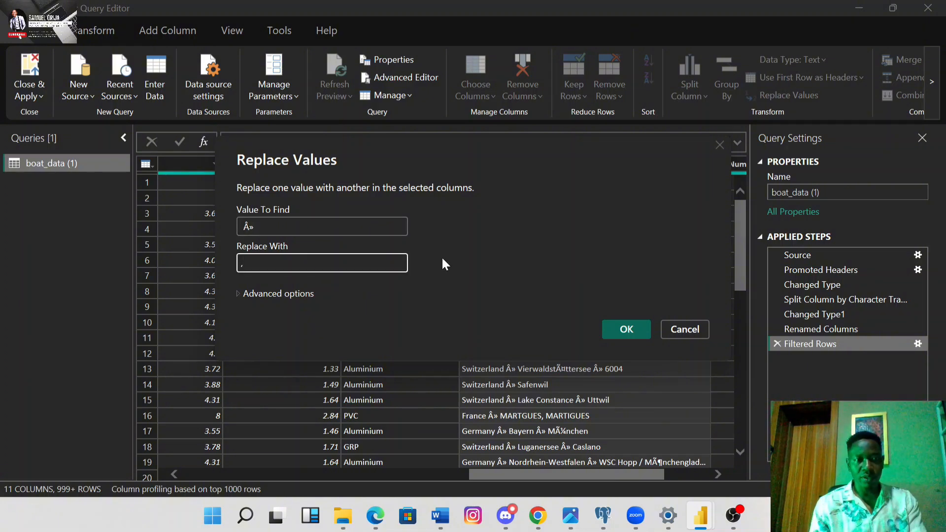
{"action": "left_click", "coordinate": [612, 328]}
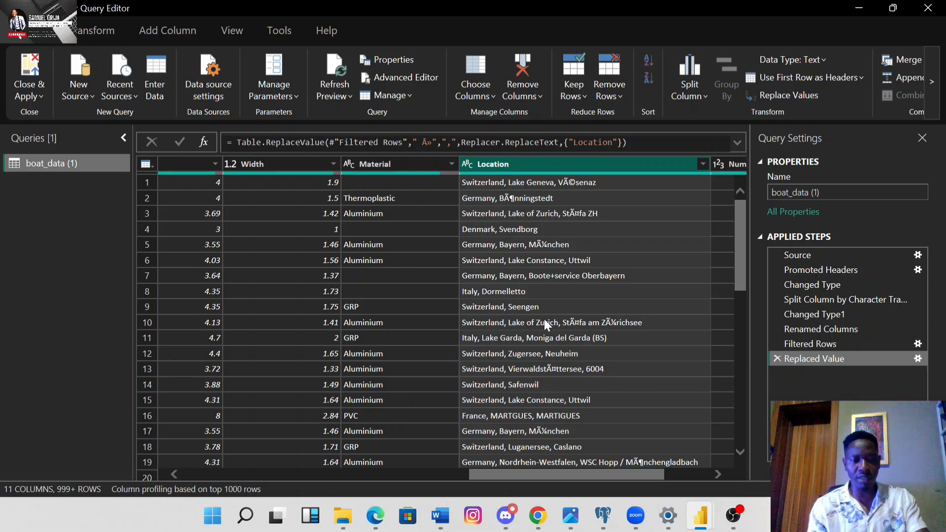
{"action": "scroll", "coordinate": [493, 326], "scroll_direction": "down", "scroll_amount": 2}
{"action": "left_click", "coordinate": [491, 327]}
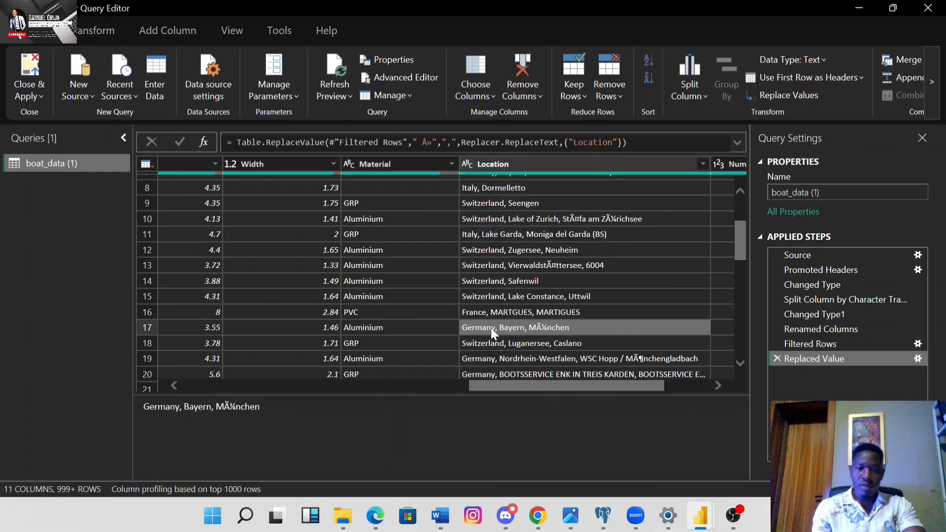
Copy the value of row 17 in the Location column.
{"action": "right_click", "coordinate": [521, 327]}
{"action": "left_click", "coordinate": [563, 333]}
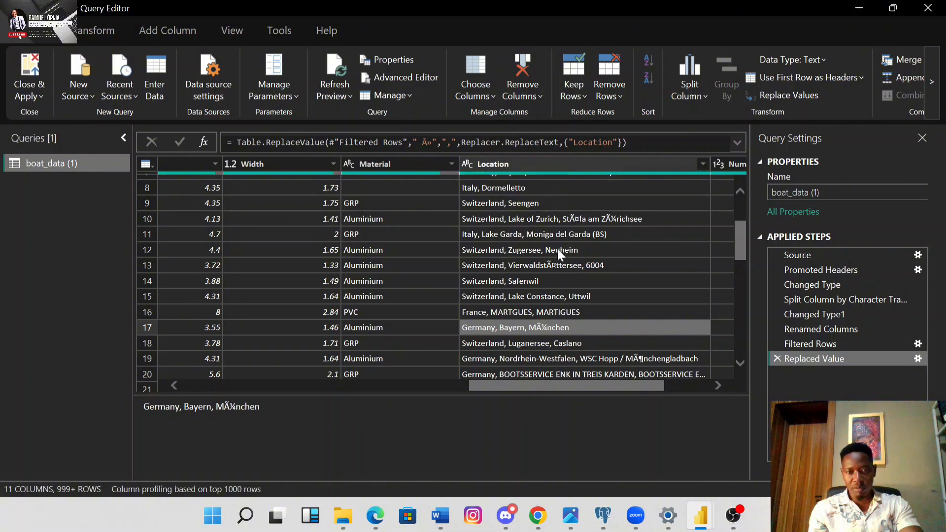
{"action": "right_click", "coordinate": [570, 323]}
{"action": "left_click", "coordinate": [622, 363]}
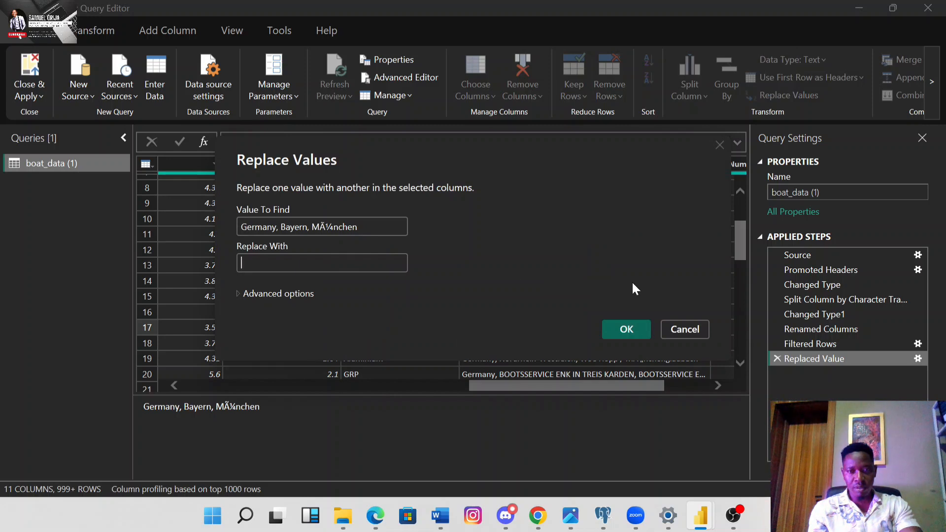
{"action": "left_click", "coordinate": [691, 329]}
Start Replace Values on the whole Location column and paste the copied row 17 text as the value to find.
{"action": "left_click", "coordinate": [505, 163]}
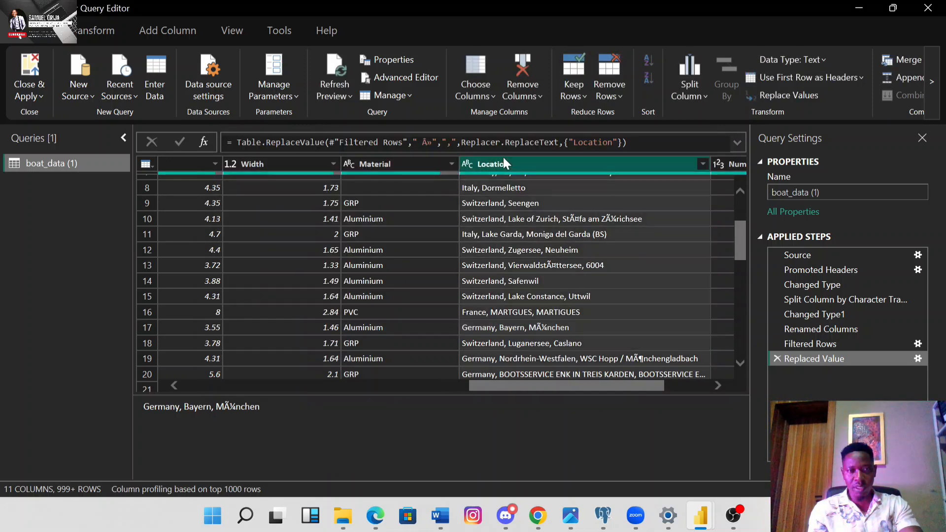
{"action": "right_click", "coordinate": [505, 162]}
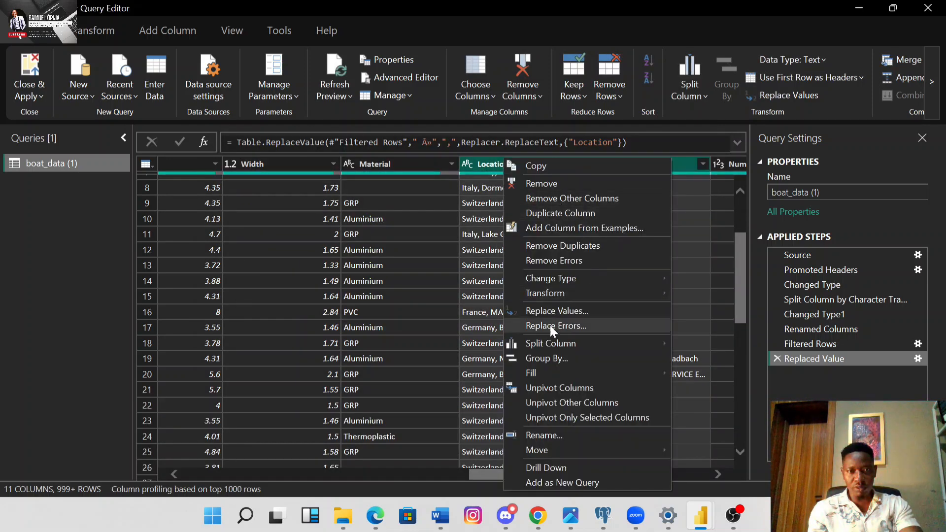
{"action": "left_click", "coordinate": [584, 310]}
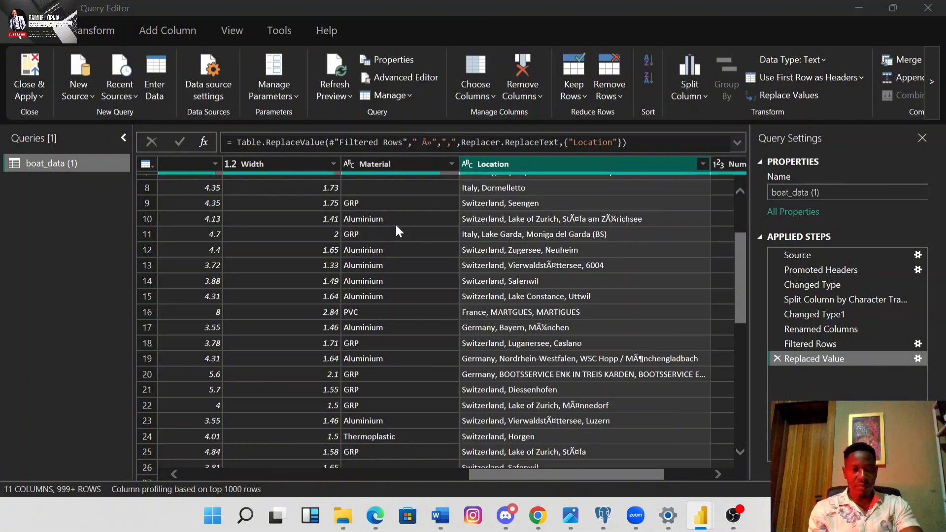
{"action": "key", "text": "ctrl+v"}
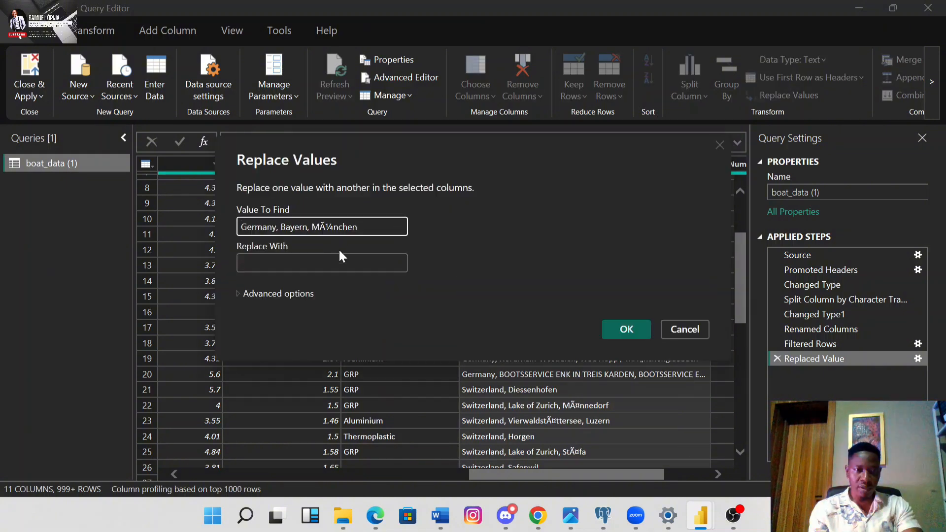
Trim the value to find down to the garbled characters "Ã¼".
{"action": "left_click", "coordinate": [320, 227]}
{"action": "key", "text": "BackSpace"}
{"action": "key", "text": "BackSpace"}
{"action": "key", "text": "BackSpace"}
{"action": "key", "text": "BackSpace"}
{"action": "key", "text": "BackSpace"}
{"action": "key", "text": "BackSpace"}
{"action": "key", "text": "BackSpace"}
{"action": "key", "text": "BackSpace"}
{"action": "key", "text": "BackSpace"}
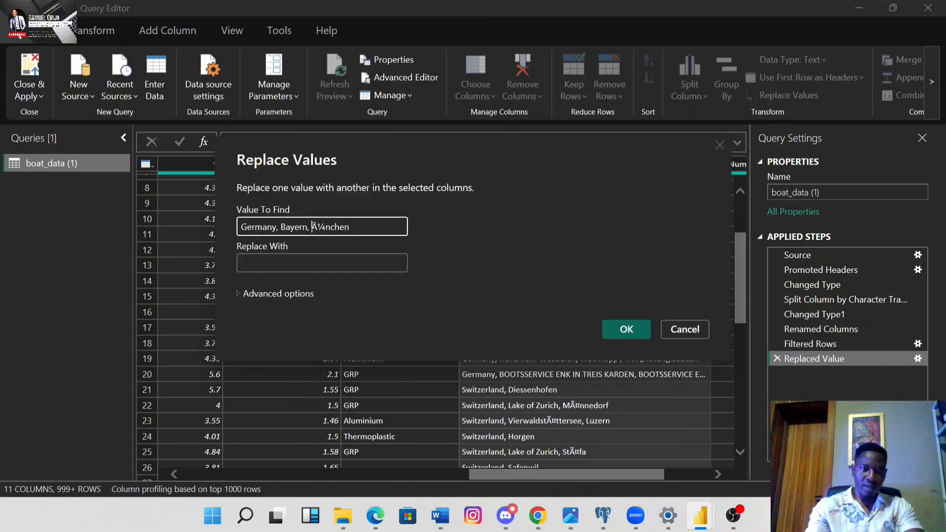
{"action": "key", "text": "BackSpace"}
{"action": "key", "text": "BackSpace"}
{"action": "key", "text": "BackSpace"}
{"action": "key", "text": "BackSpace"}
{"action": "key", "text": "BackSpace"}
{"action": "key", "text": "BackSpace"}
{"action": "key", "text": "BackSpace"}
{"action": "key", "text": "BackSpace"}
{"action": "key", "text": "BackSpace"}
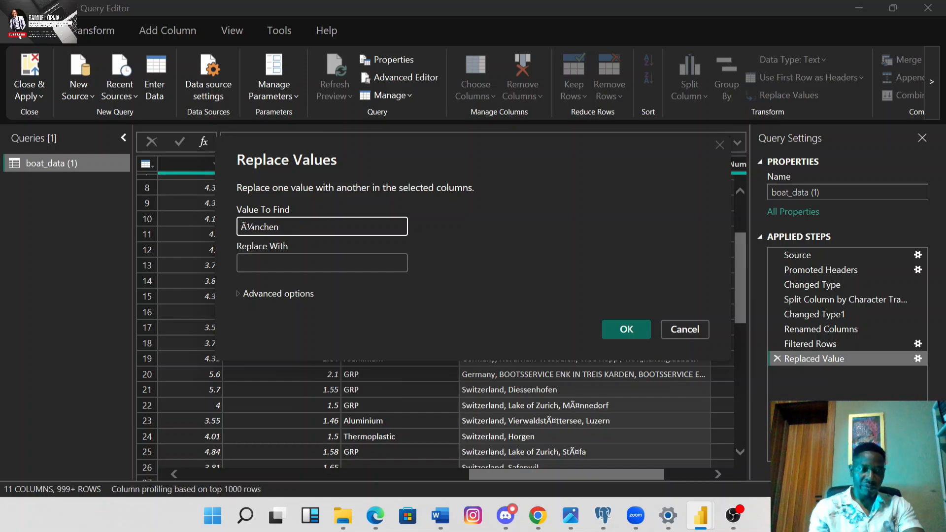
{"action": "key", "text": "End"}
{"action": "key", "text": "BackSpace"}
{"action": "key", "text": "BackSpace"}
{"action": "key", "text": "BackSpace"}
{"action": "key", "text": "BackSpace"}
{"action": "key", "text": "BackSpace"}
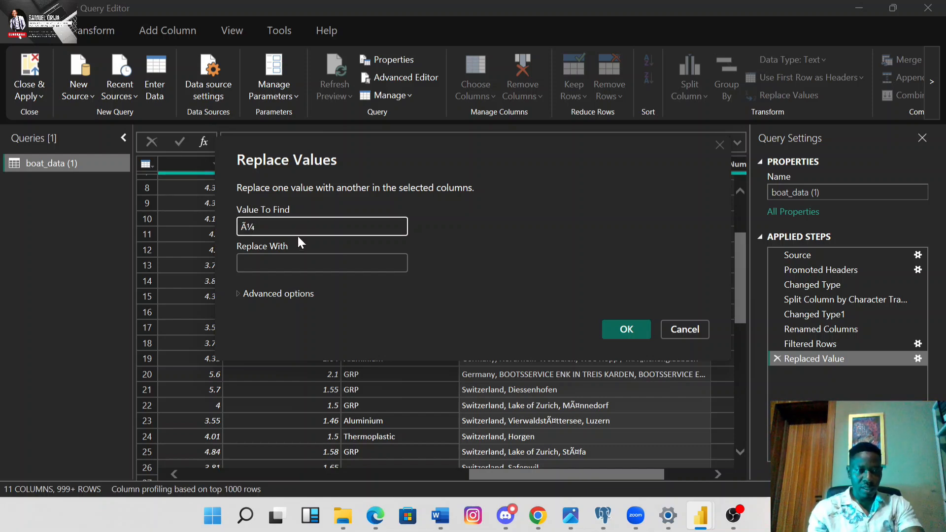
Set the replacement to "u" and apply it to the Location column.
{"action": "left_click", "coordinate": [298, 261]}
{"action": "type", "text": "u"}
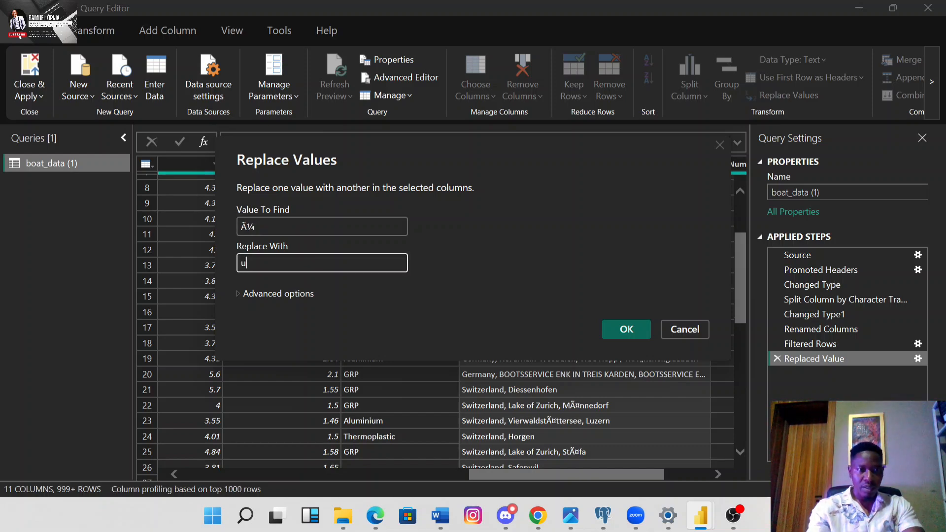
{"action": "left_click", "coordinate": [611, 329]}
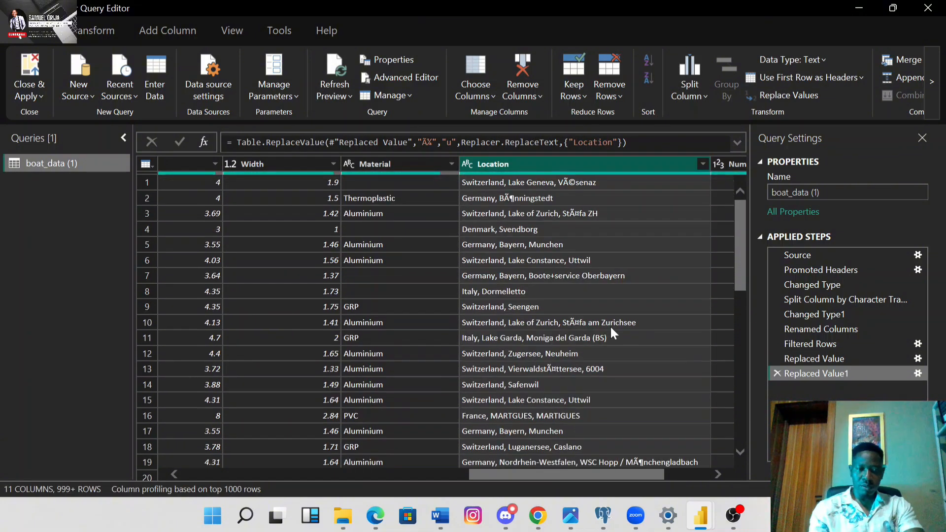
Copy the value of row 19 in the Location column.
{"action": "scroll", "coordinate": [610, 326], "scroll_direction": "down", "scroll_amount": 2}
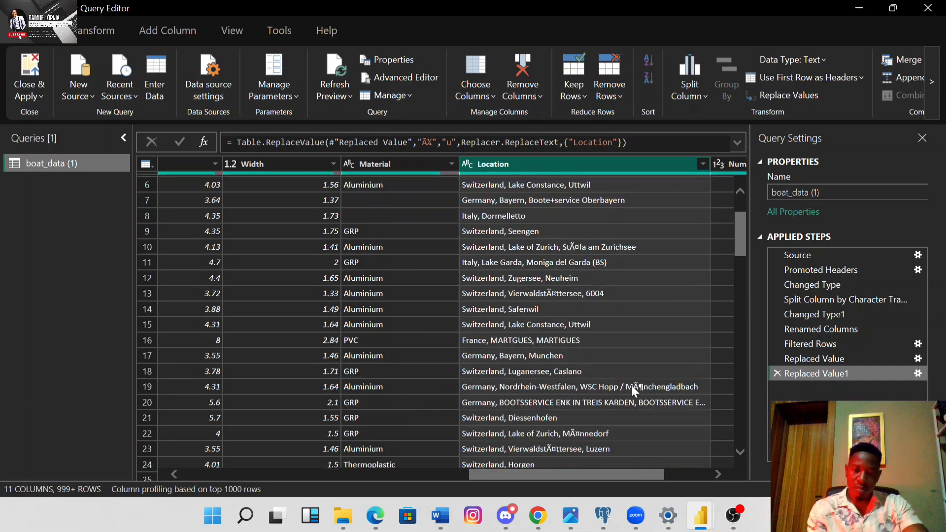
{"action": "left_click", "coordinate": [605, 389]}
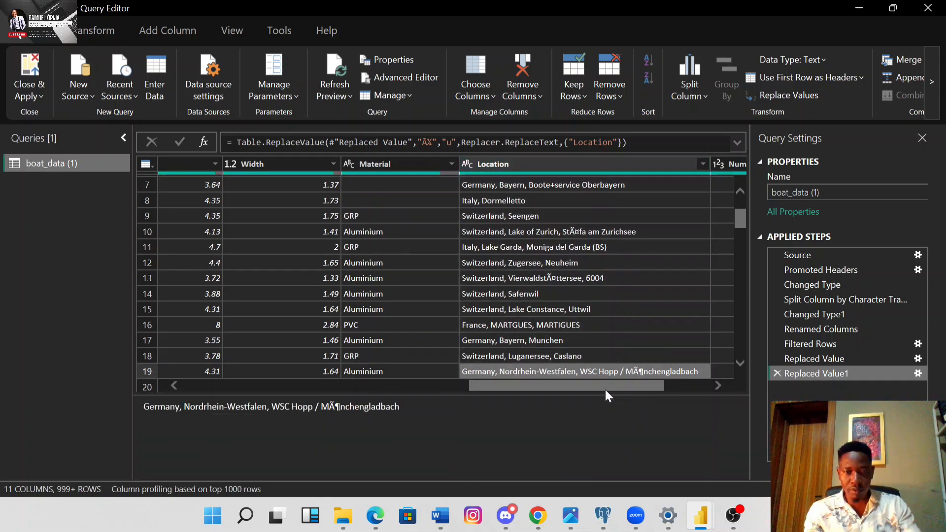
{"action": "left_click", "coordinate": [557, 159]}
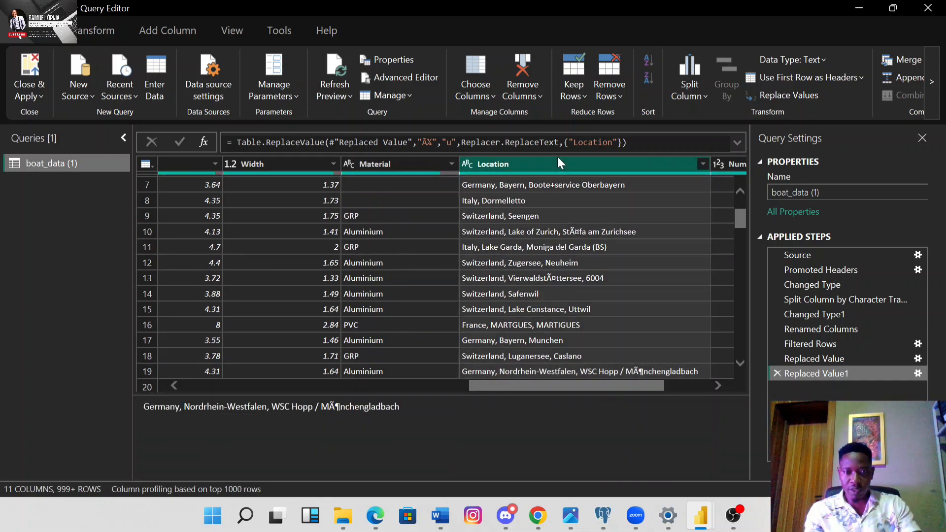
{"action": "left_click", "coordinate": [581, 377]}
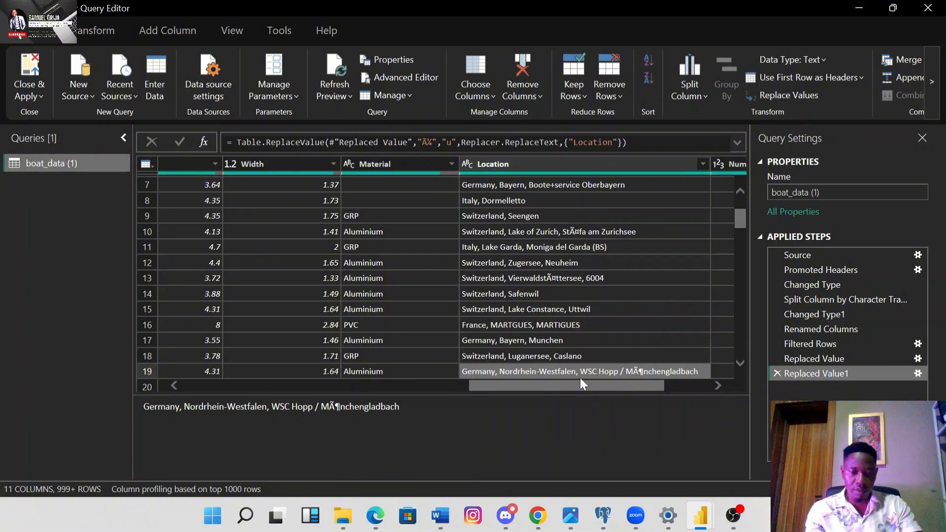
{"action": "right_click", "coordinate": [581, 378]}
{"action": "left_click", "coordinate": [616, 388]}
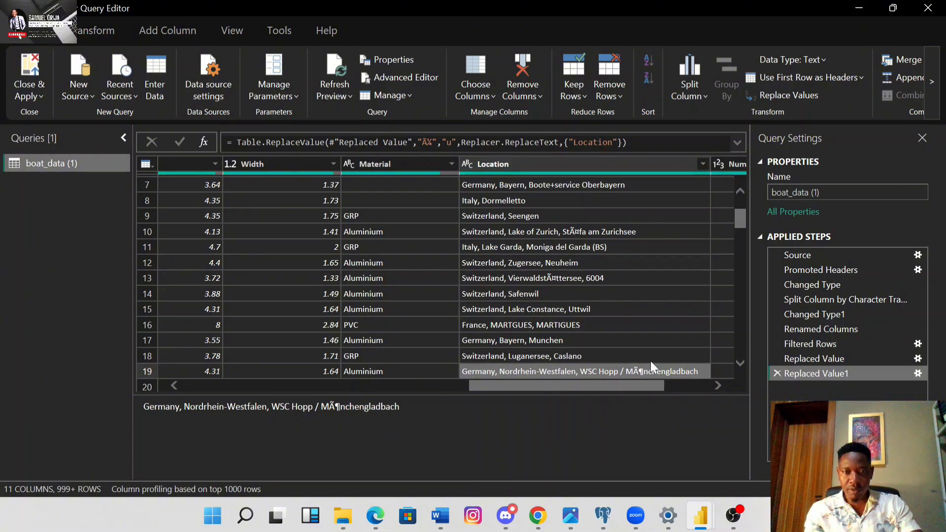
Start another Replace Values on the Location column with the copied row 19 text as the value to find.
{"action": "left_click", "coordinate": [583, 165]}
{"action": "right_click", "coordinate": [584, 169]}
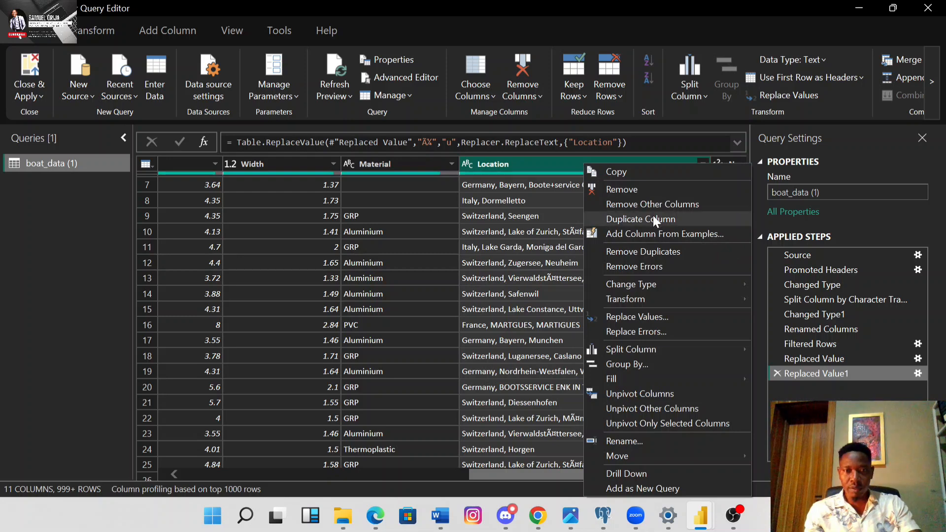
{"action": "left_click", "coordinate": [661, 314]}
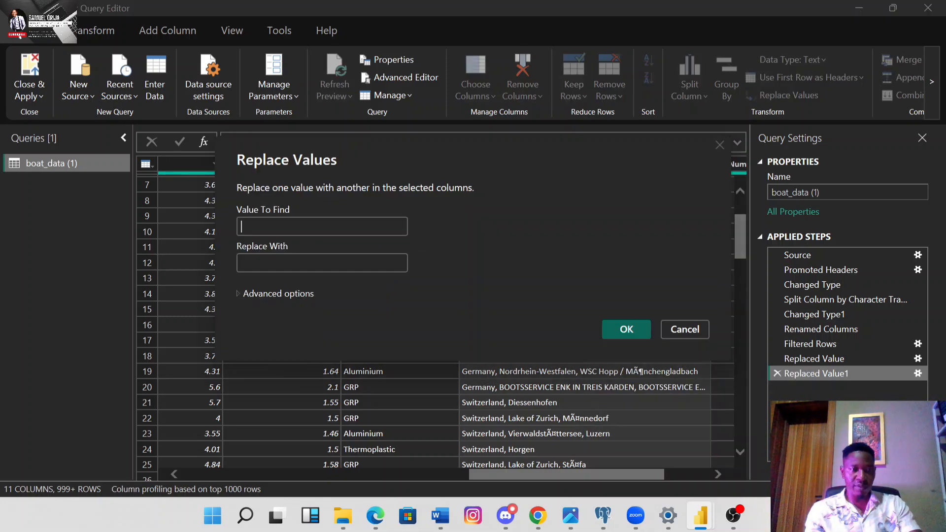
{"action": "key", "text": "ctrl+v"}
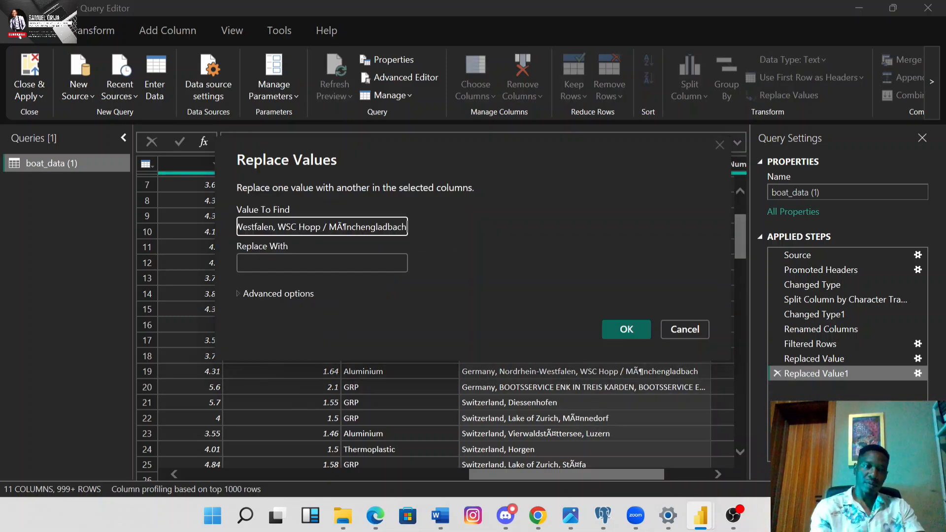
Trim the value to find down to "Ã¶" with its leading space.
{"action": "left_click", "coordinate": [328, 225]}
{"action": "key", "text": "BackSpace"}
{"action": "key", "text": "BackSpace"}
{"action": "key", "text": "BackSpace"}
{"action": "key", "text": "BackSpace"}
{"action": "key", "text": "BackSpace"}
{"action": "key", "text": "BackSpace"}
{"action": "key", "text": "BackSpace"}
{"action": "key", "text": "BackSpace"}
{"action": "key", "text": "BackSpace"}
{"action": "key", "text": "BackSpace"}
{"action": "key", "text": "BackSpace"}
{"action": "key", "text": "BackSpace"}
{"action": "key", "text": "BackSpace"}
{"action": "key", "text": "BackSpace"}
{"action": "key", "text": "BackSpace"}
{"action": "key", "text": "BackSpace"}
{"action": "key", "text": "BackSpace"}
{"action": "key", "text": "BackSpace"}
{"action": "key", "text": "BackSpace"}
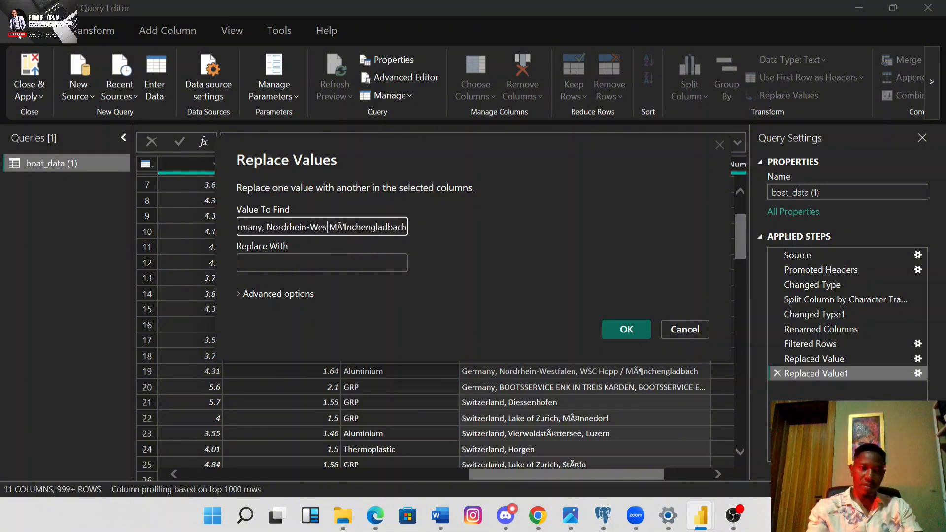
{"action": "key", "text": "BackSpace"}
{"action": "key", "text": "BackSpace"}
{"action": "key", "text": "BackSpace"}
{"action": "key", "text": "BackSpace"}
{"action": "key", "text": "BackSpace"}
{"action": "key", "text": "BackSpace"}
{"action": "key", "text": "BackSpace"}
{"action": "key", "text": "BackSpace"}
{"action": "key", "text": "BackSpace"}
{"action": "key", "text": "BackSpace"}
{"action": "key", "text": "BackSpace"}
{"action": "key", "text": "BackSpace"}
{"action": "key", "text": "BackSpace"}
{"action": "key", "text": "BackSpace"}
{"action": "key", "text": "BackSpace"}
{"action": "key", "text": "BackSpace"}
{"action": "key", "text": "BackSpace"}
{"action": "key", "text": "BackSpace"}
{"action": "key", "text": "BackSpace"}
{"action": "key", "text": "BackSpace"}
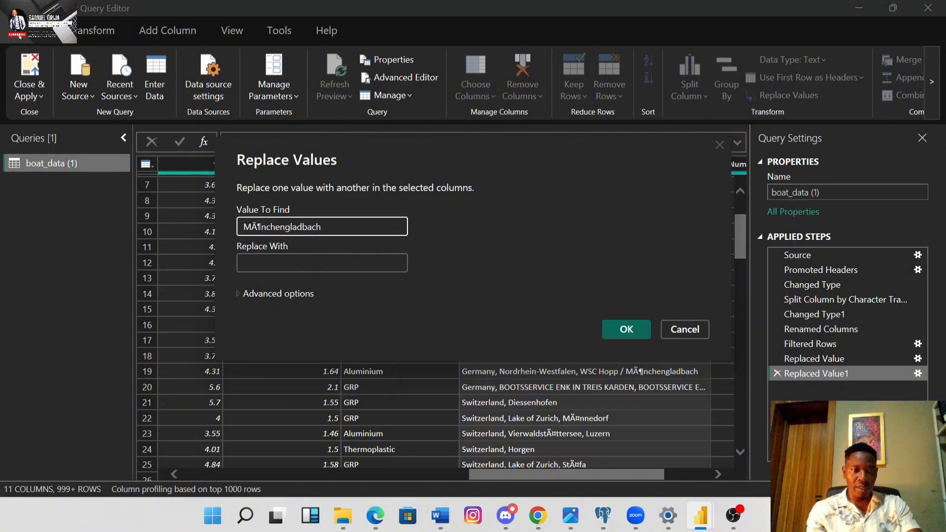
{"action": "key", "text": "Delete"}
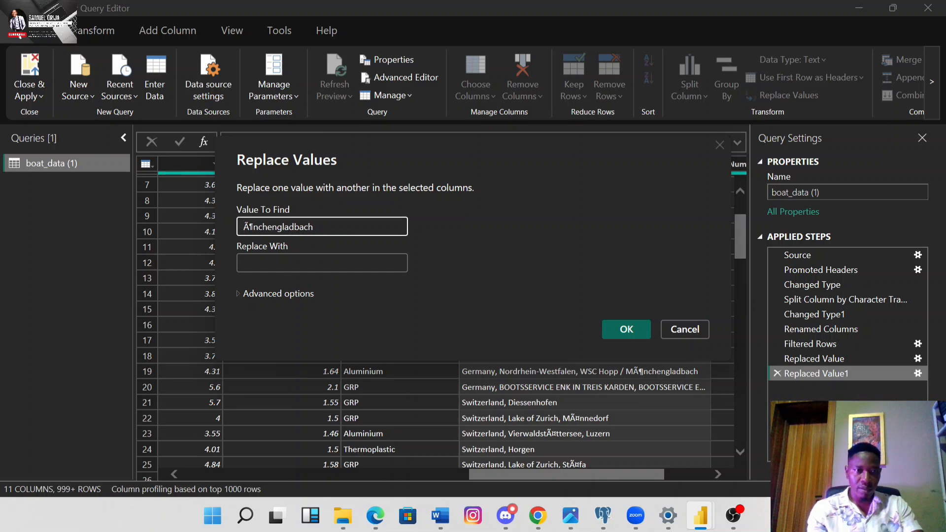
{"action": "left_click", "coordinate": [314, 227]}
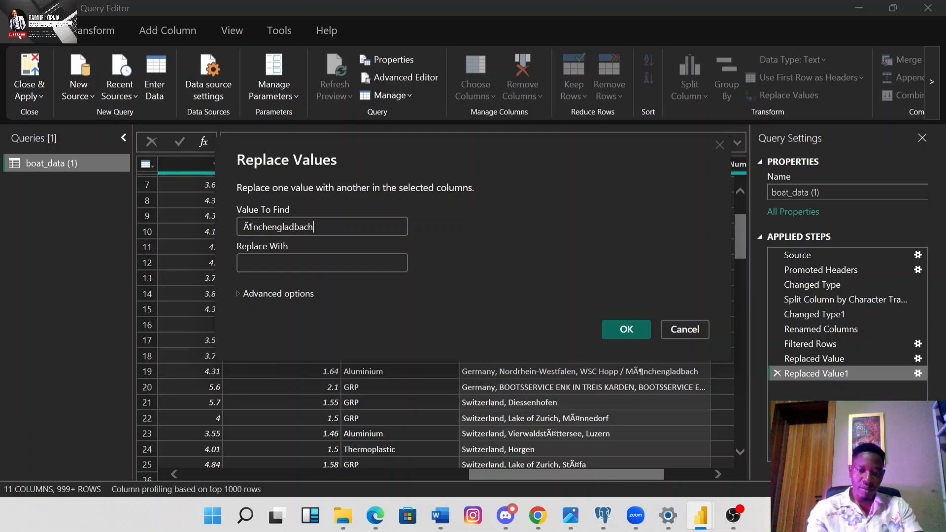
{"action": "key", "text": "BackSpace"}
{"action": "key", "text": "BackSpace"}
{"action": "key", "text": "BackSpace"}
{"action": "key", "text": "BackSpace"}
{"action": "key", "text": "BackSpace"}
{"action": "key", "text": "BackSpace"}
{"action": "key", "text": "BackSpace"}
{"action": "key", "text": "BackSpace"}
{"action": "key", "text": "BackSpace"}
{"action": "key", "text": "BackSpace"}
{"action": "key", "text": "BackSpace"}
{"action": "key", "text": "BackSpace"}
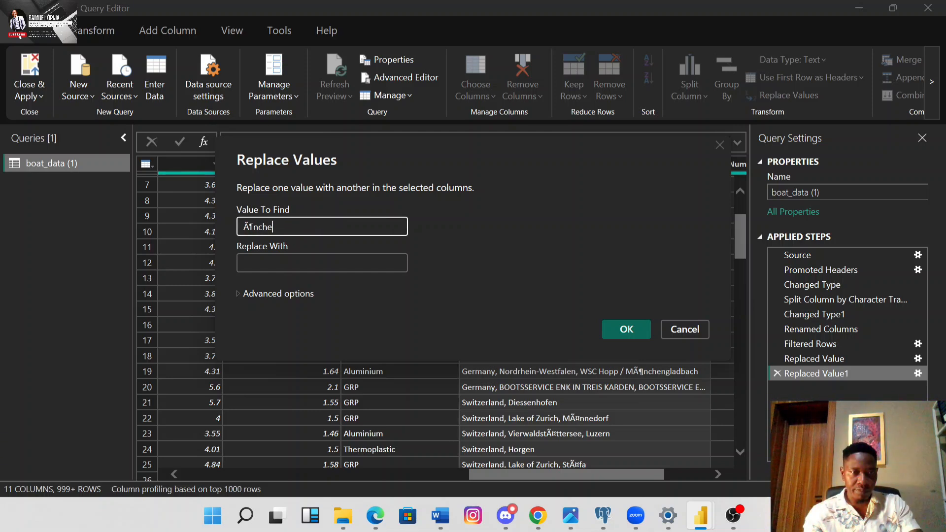
{"action": "key", "text": "BackSpace"}
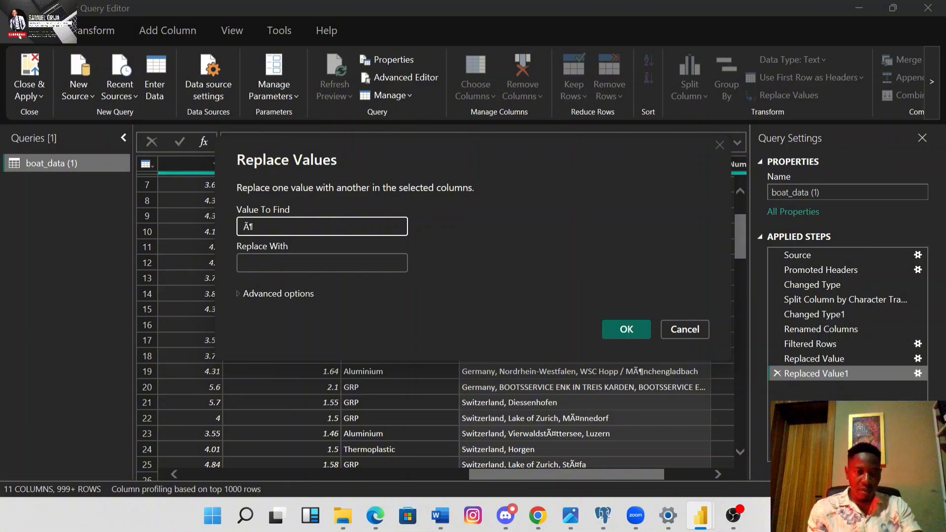
Set the replacement to "o" and apply it to the Location column.
{"action": "left_click", "coordinate": [276, 263]}
{"action": "type", "text": "o"}
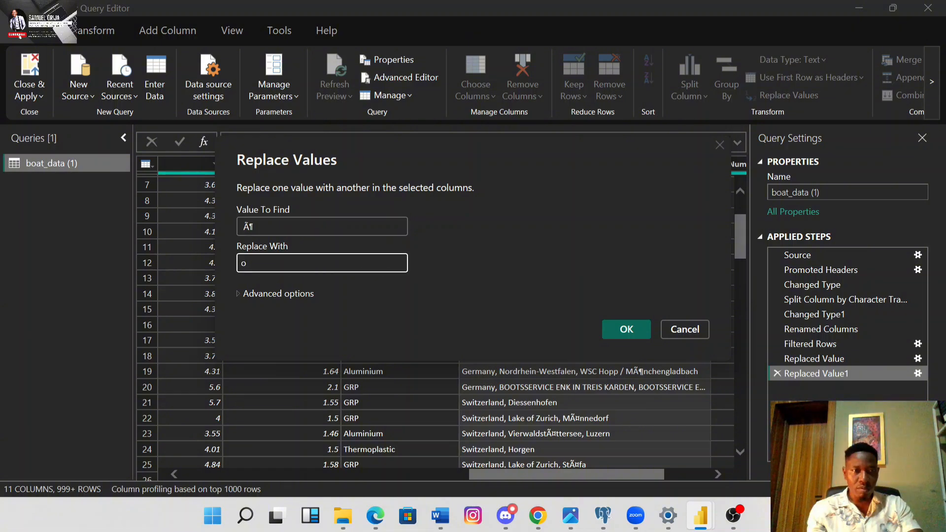
{"action": "left_click", "coordinate": [626, 328]}
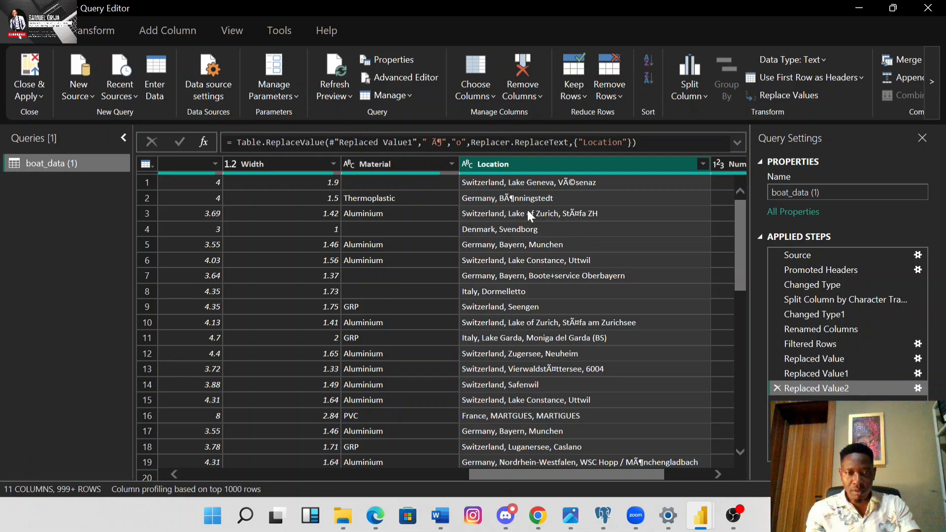
Replace the garbled characters "Ã¤" with "a" throughout the Location column.
{"action": "left_click", "coordinate": [508, 196]}
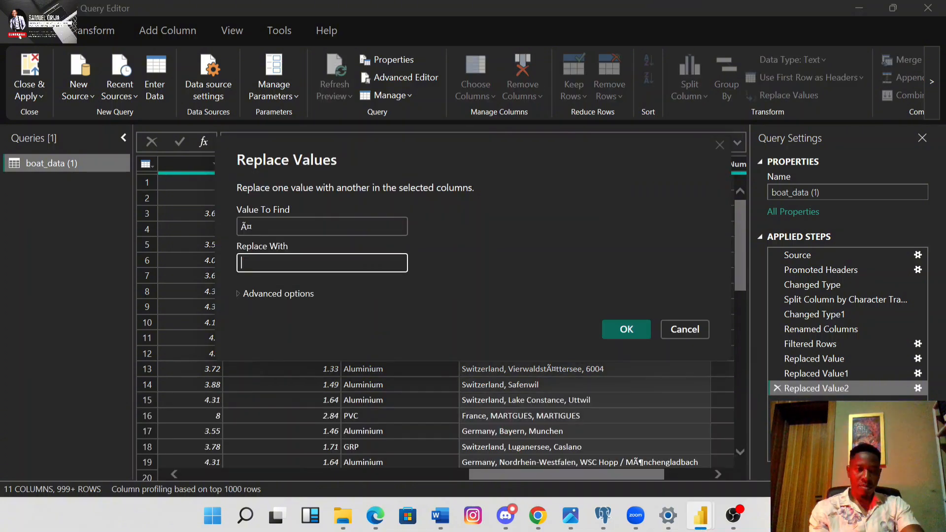
{"action": "type", "text": "a"}
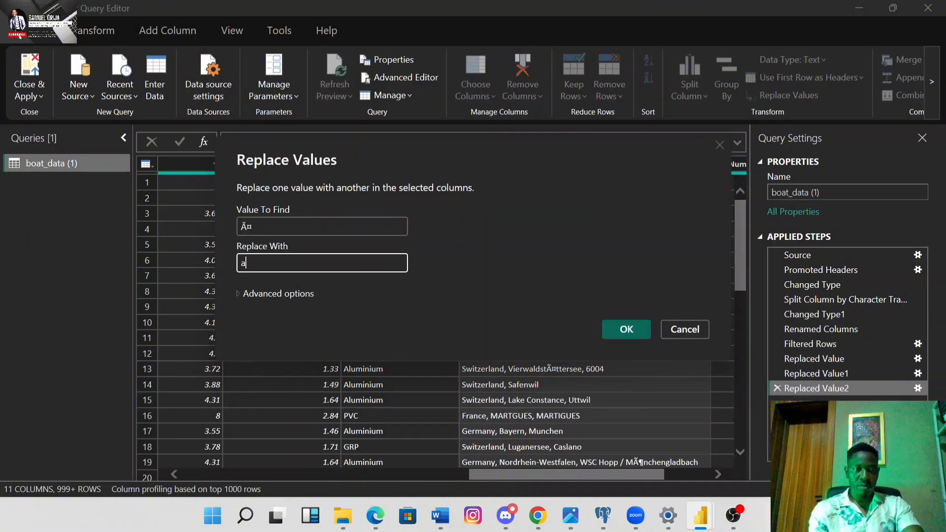
{"action": "left_click", "coordinate": [622, 330]}
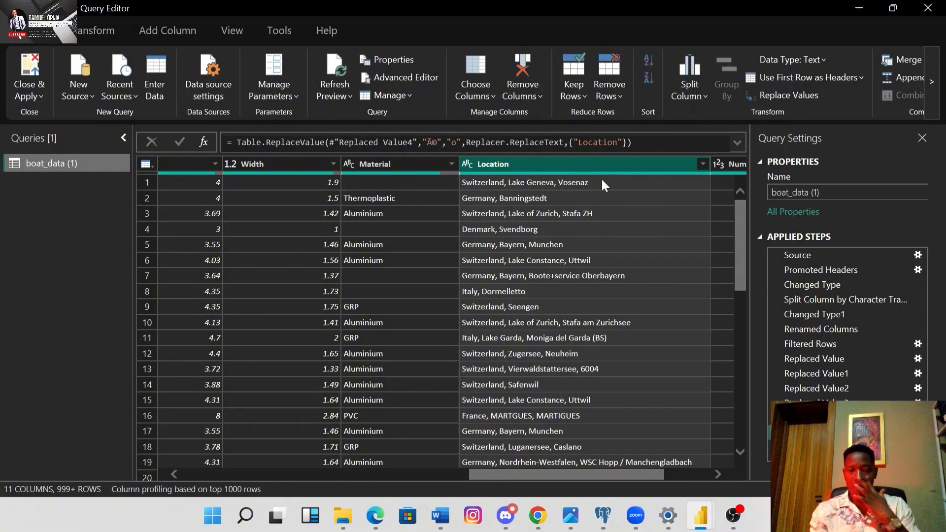
Try to split the Location column by delimiter into separate location columns.
{"action": "right_click", "coordinate": [525, 167]}
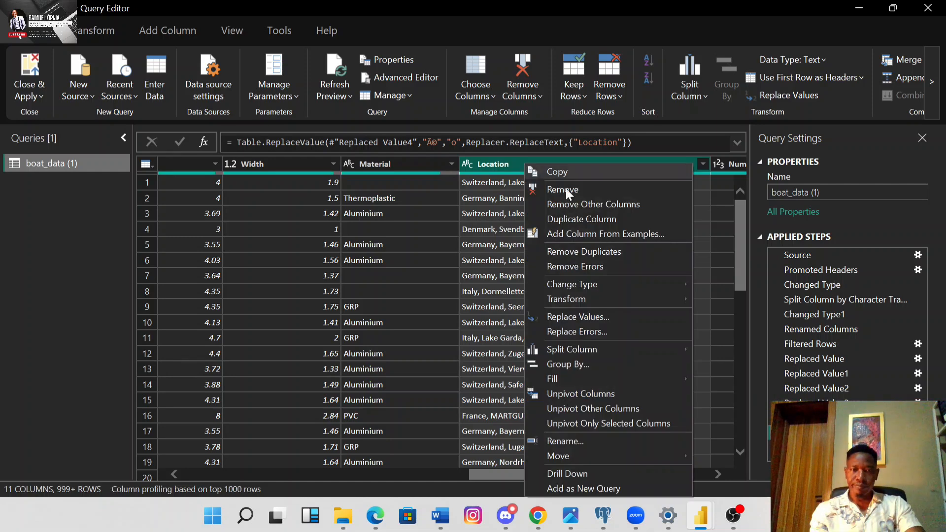
{"action": "mouse_move", "coordinate": [592, 348]}
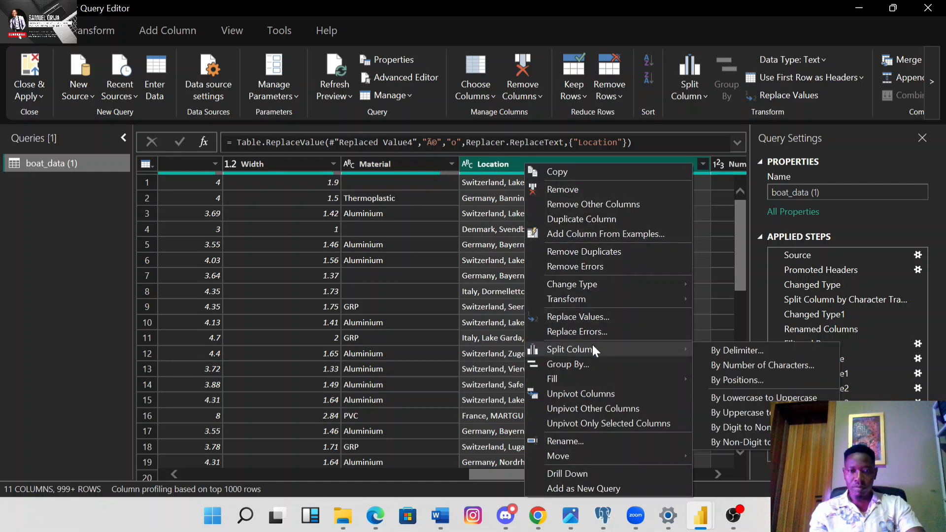
{"action": "left_click", "coordinate": [737, 351]}
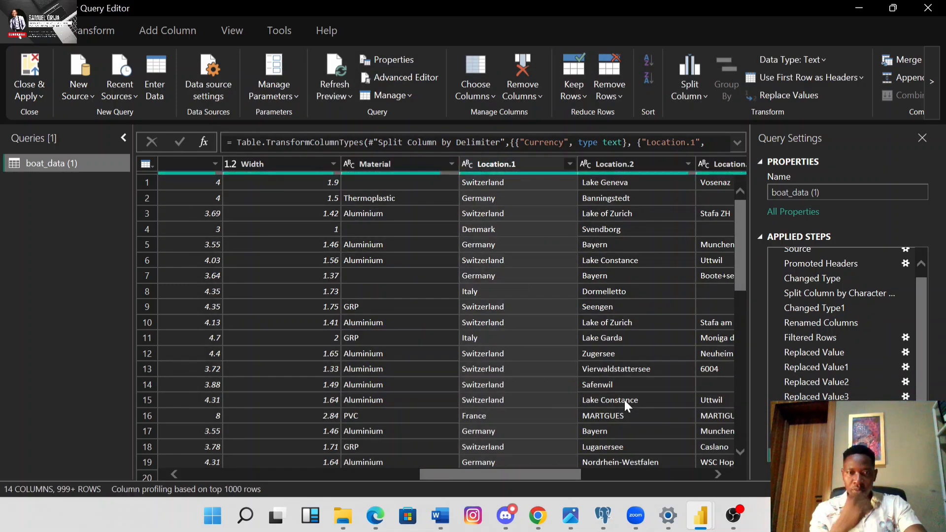
{"action": "scroll", "coordinate": [549, 345], "scroll_direction": "right", "scroll_amount": 2}
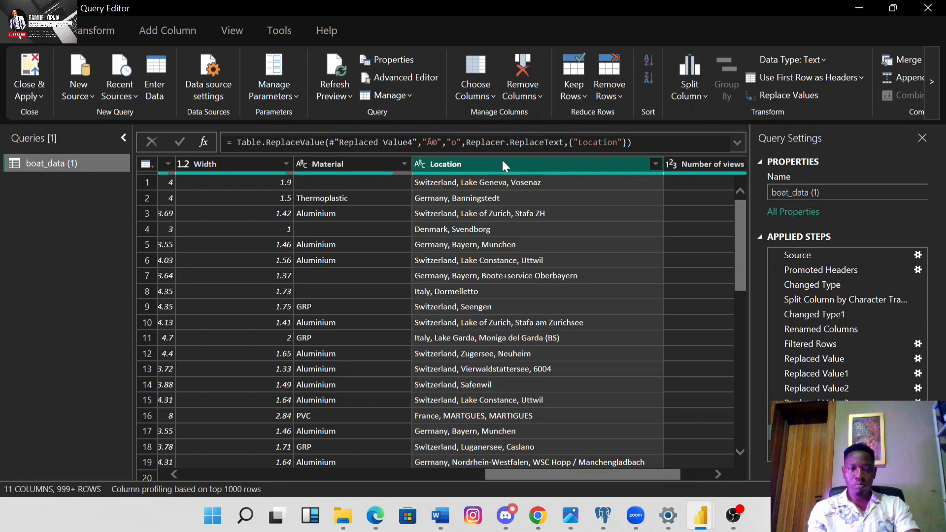
Split the Location column by comma at the left-most delimiter only.
{"action": "right_click", "coordinate": [502, 162]}
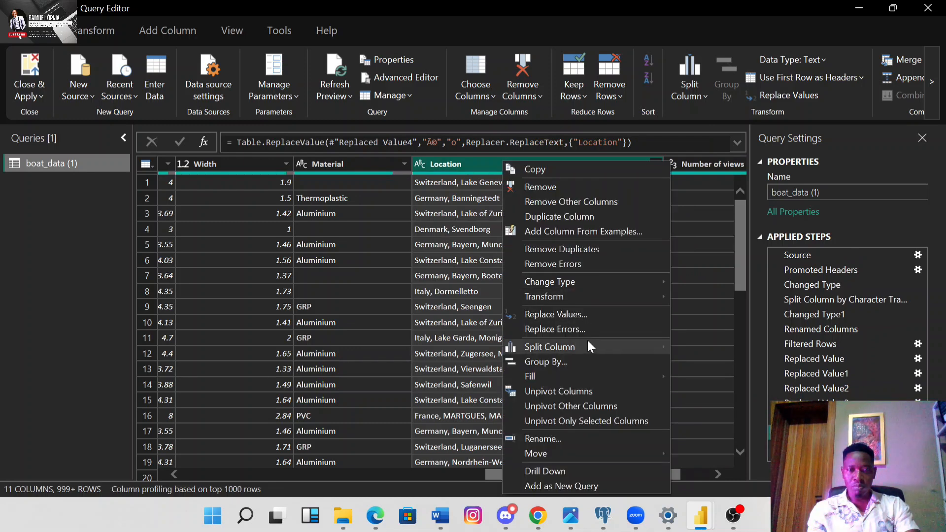
{"action": "mouse_move", "coordinate": [555, 348]}
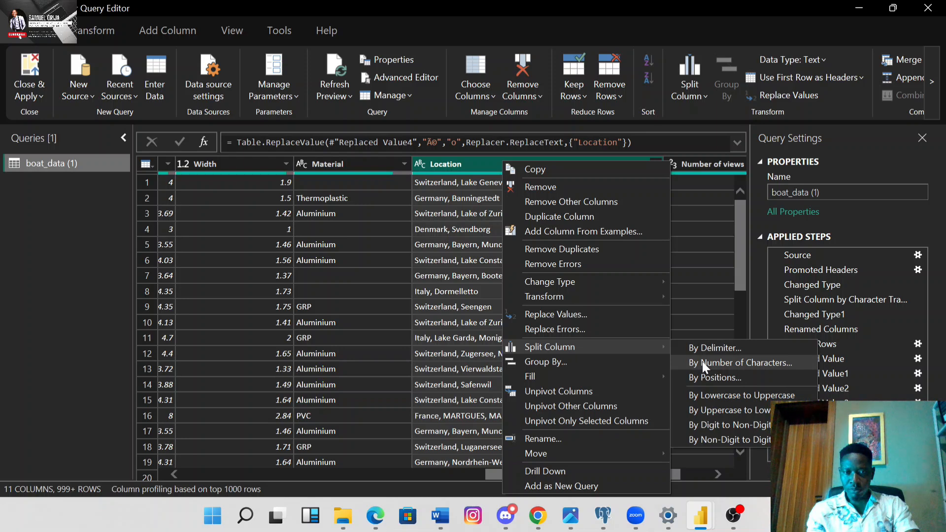
{"action": "left_click", "coordinate": [698, 347]}
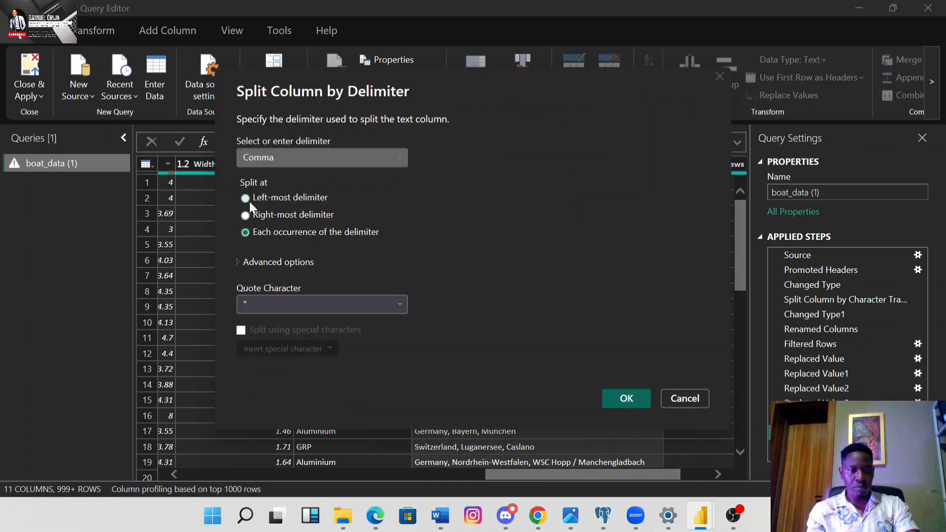
{"action": "left_click", "coordinate": [250, 203]}
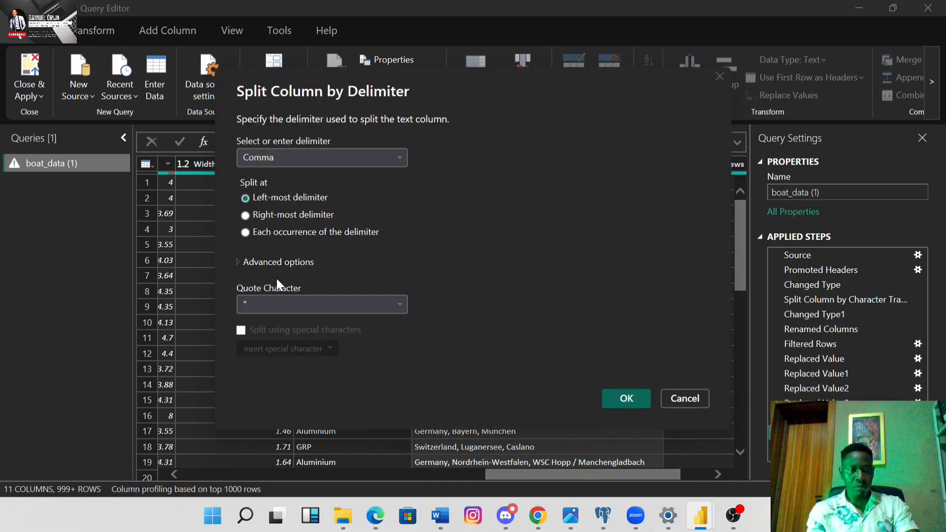
{"action": "left_click", "coordinate": [625, 399]}
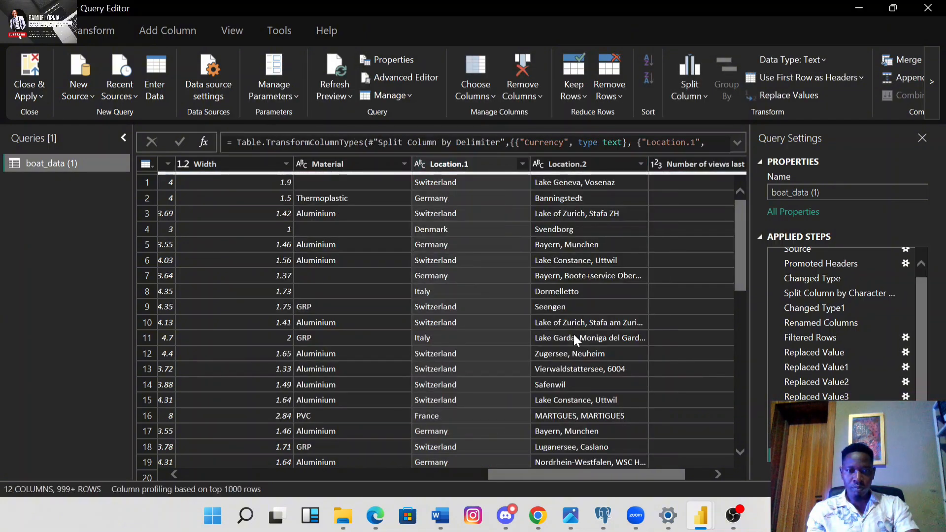
Rename the Location.1 column to "Country".
{"action": "double_click", "coordinate": [452, 164]}
{"action": "type", "text": "Country"}
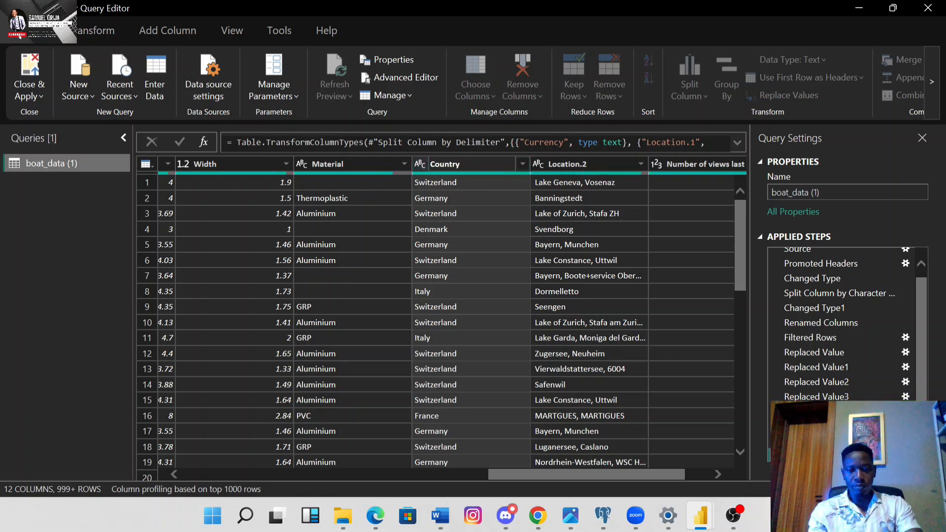
{"action": "key", "text": "Return"}
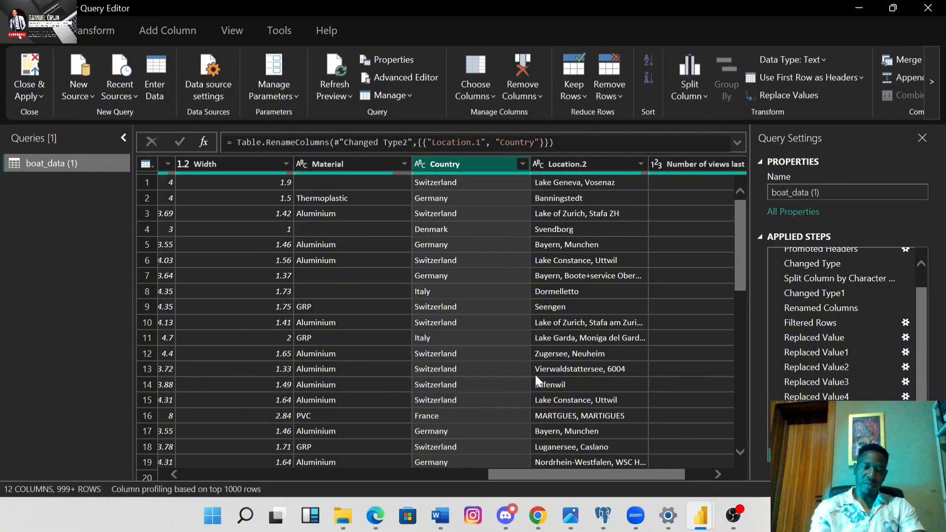
Split the Manufacturer column by space at the left-most delimiter only.
{"action": "scroll", "coordinate": [535, 374], "scroll_direction": "left", "scroll_amount": 5}
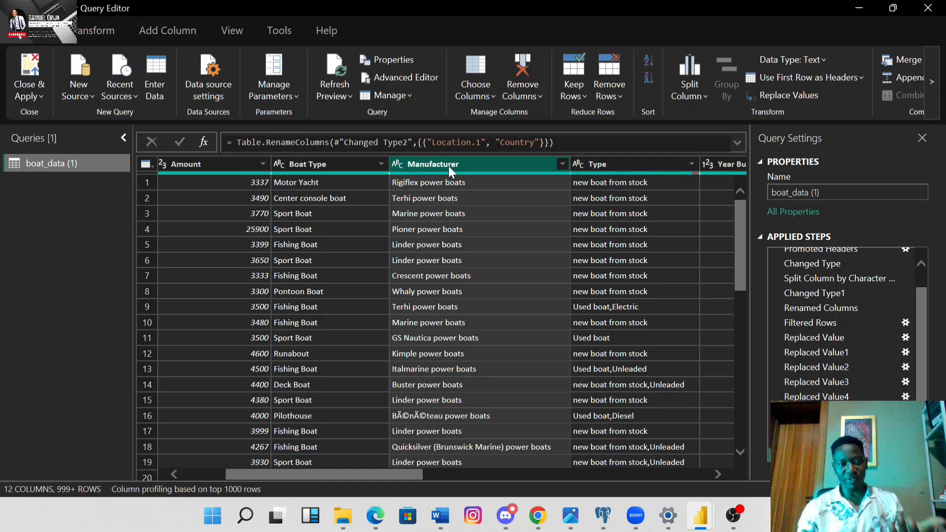
{"action": "right_click", "coordinate": [449, 166]}
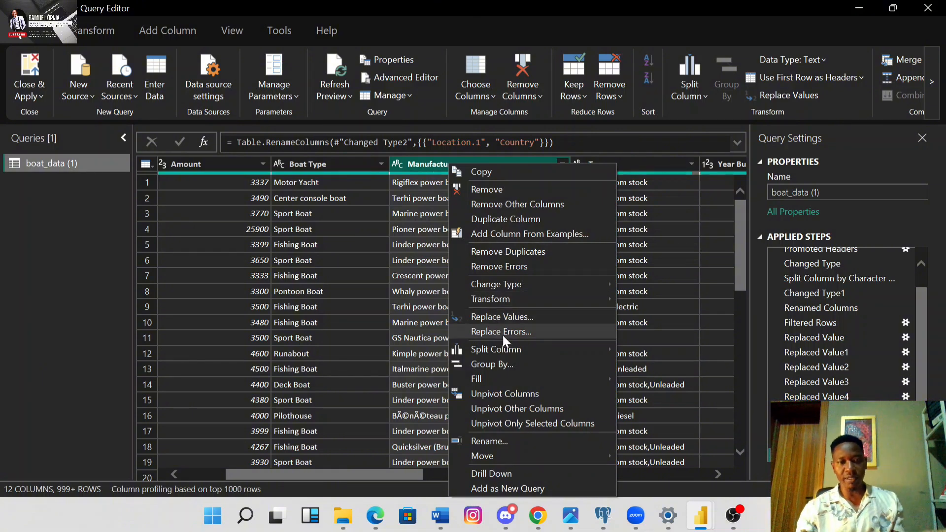
{"action": "mouse_move", "coordinate": [509, 350]}
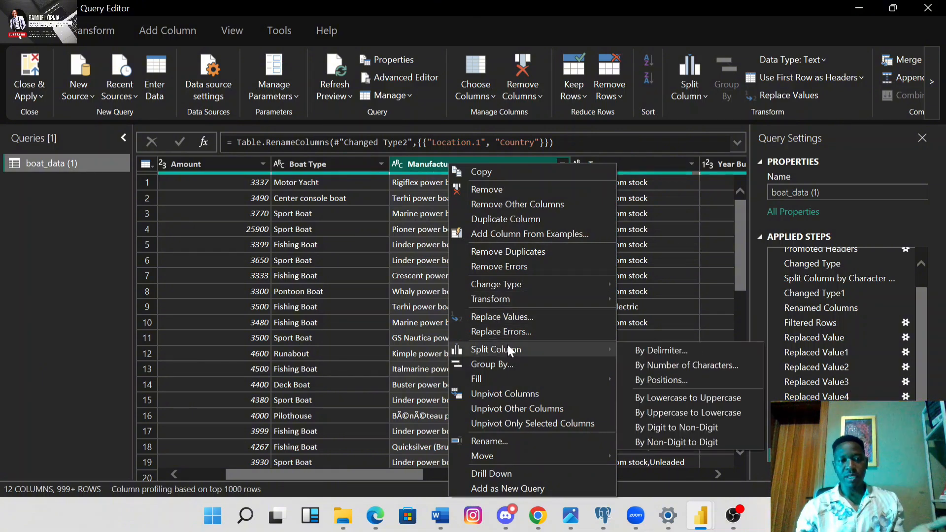
{"action": "left_click", "coordinate": [666, 351]}
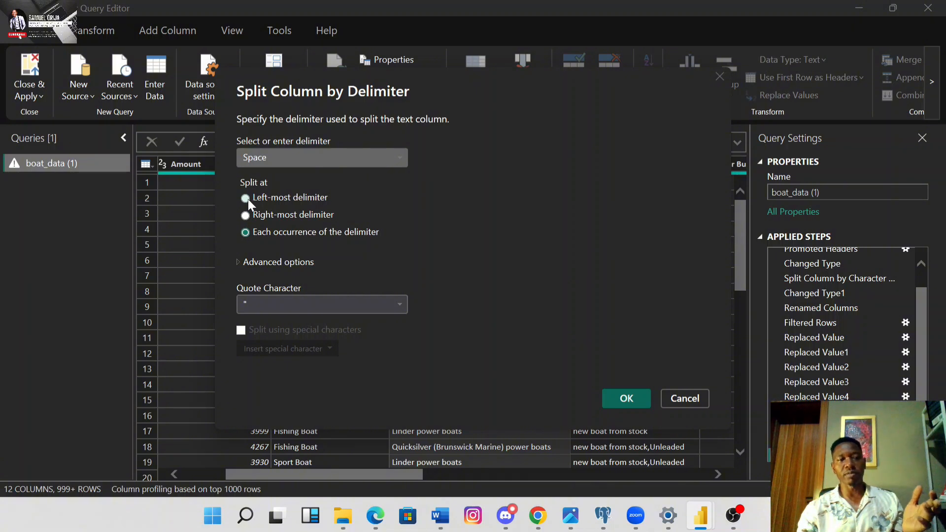
{"action": "left_click", "coordinate": [247, 199]}
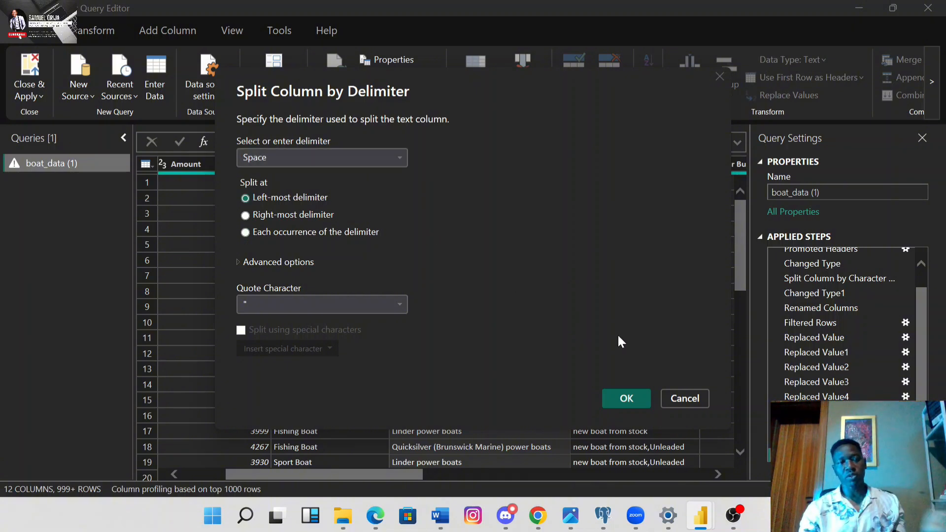
{"action": "left_click", "coordinate": [625, 399]}
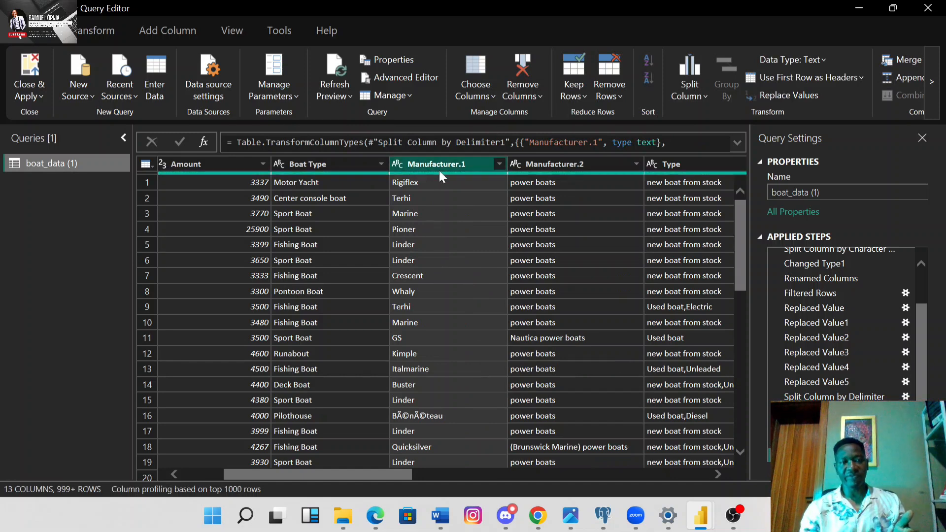
Remove the Manufacturer.2 column from the table.
{"action": "left_click", "coordinate": [540, 164]}
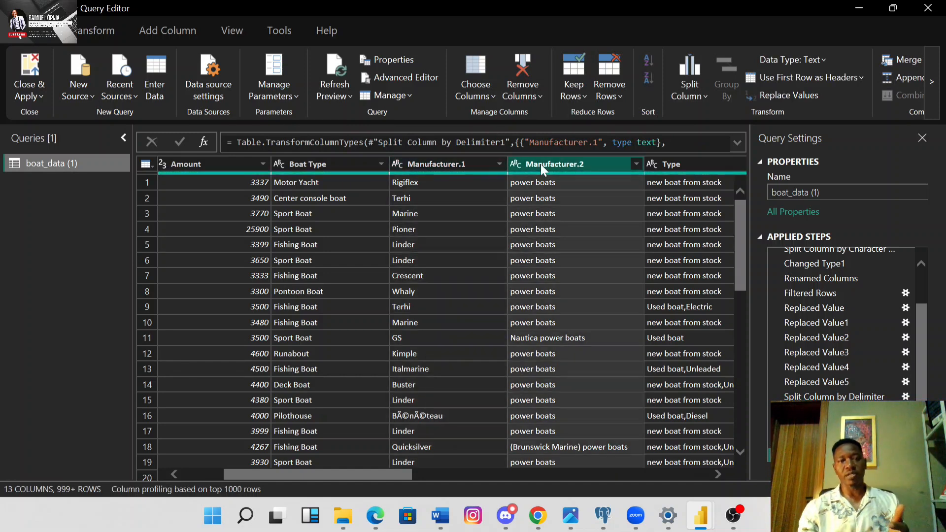
{"action": "right_click", "coordinate": [540, 164]}
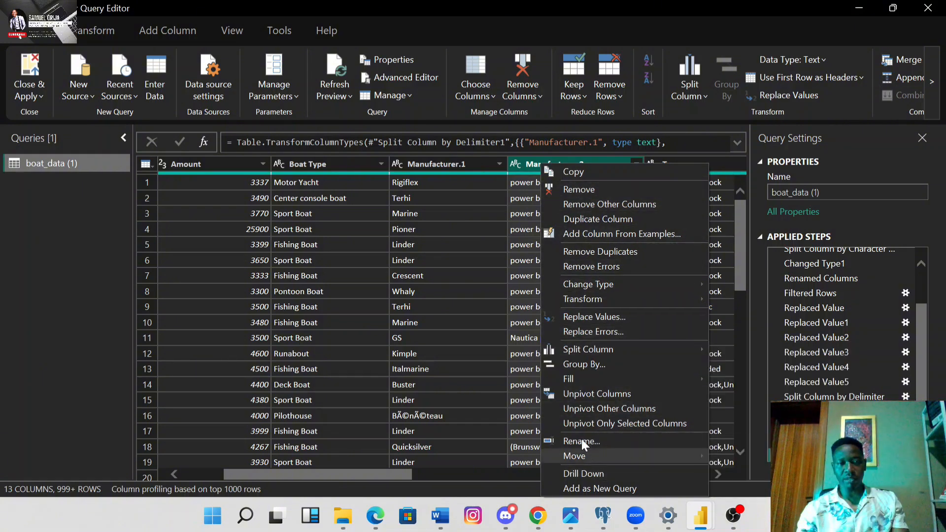
{"action": "left_click", "coordinate": [587, 193]}
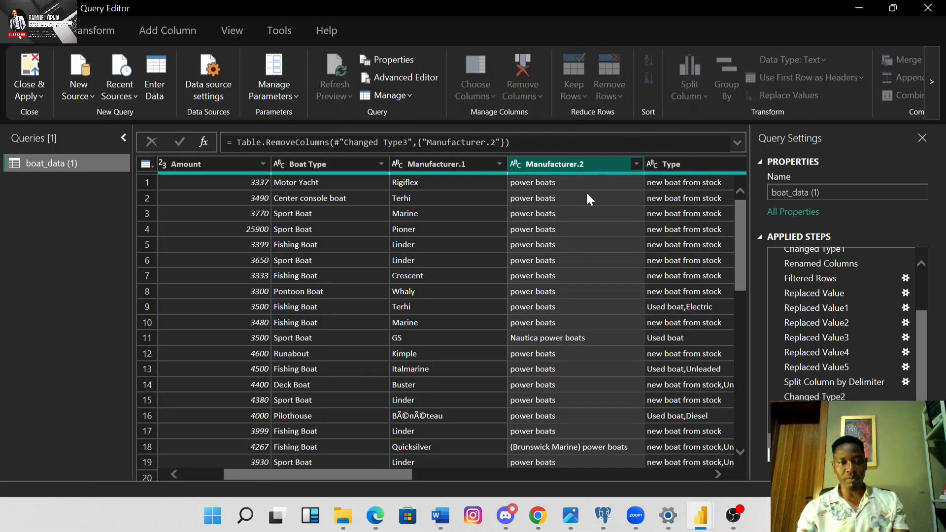